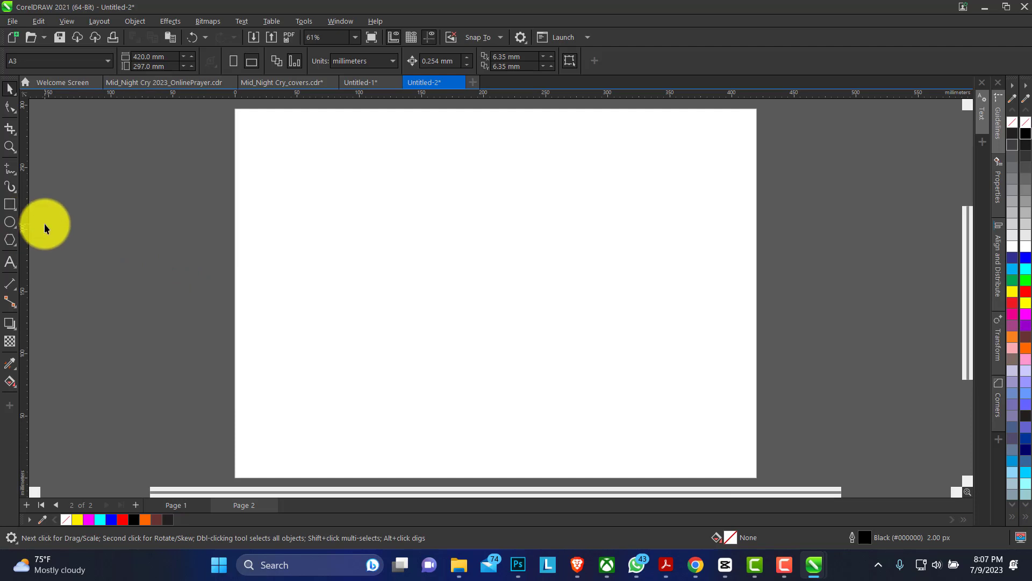
Draw a square about 65 mm wide near the middle of the page.
{"action": "left_click", "coordinate": [15, 210]}
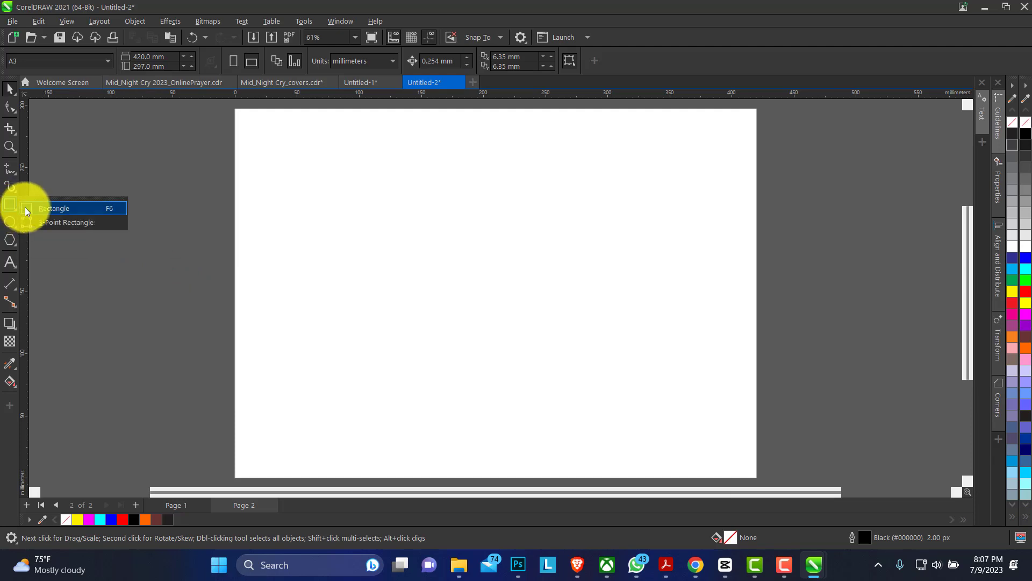
{"action": "left_click", "coordinate": [50, 208]}
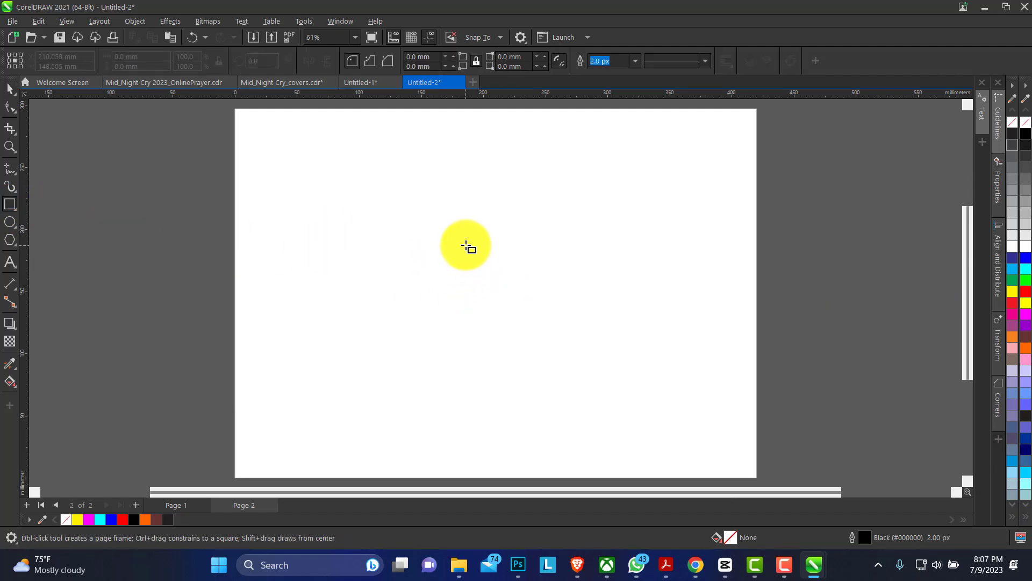
{"action": "left_click_drag", "start_coordinate": [466, 244], "coordinate": [516, 326]}
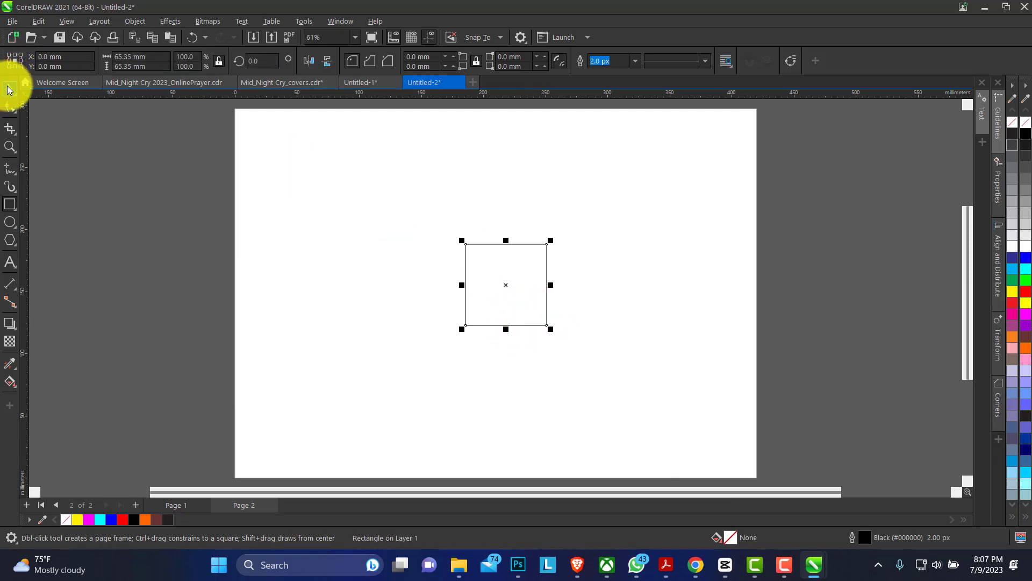
Rotate the square by 45 degrees to form a diamond.
{"action": "left_click", "coordinate": [10, 87]}
{"action": "left_click", "coordinate": [263, 63]}
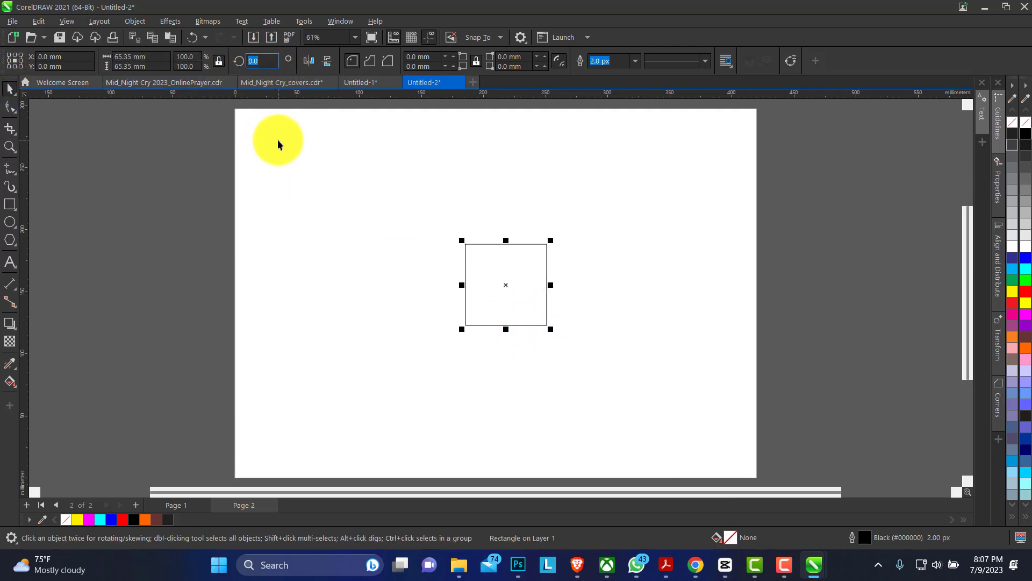
{"action": "type", "text": "45"}
{"action": "key", "text": "Return"}
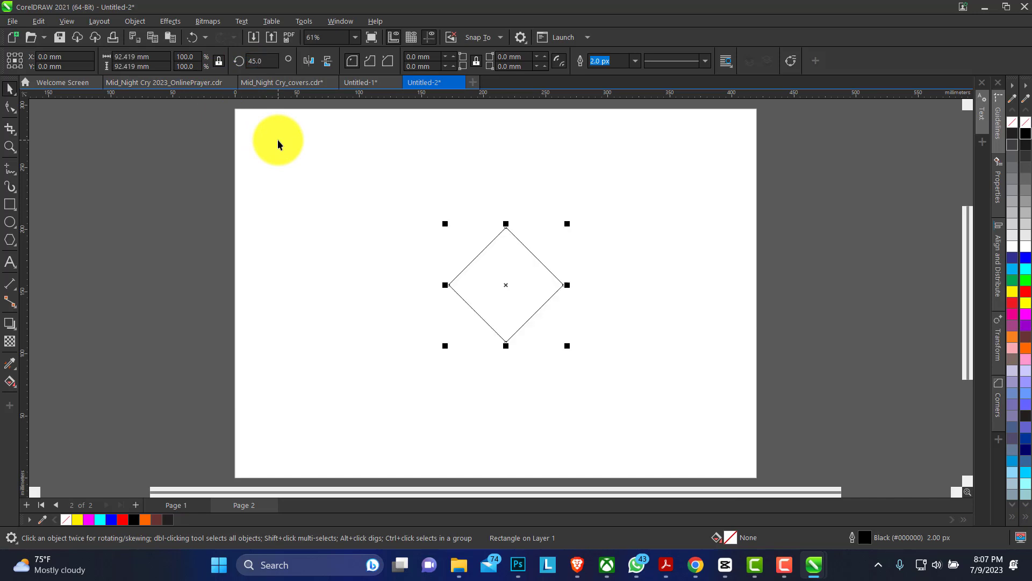
Move the diamond lower on the page and resize it to 50 × 50 mm.
{"action": "left_click_drag", "start_coordinate": [514, 284], "coordinate": [487, 333]}
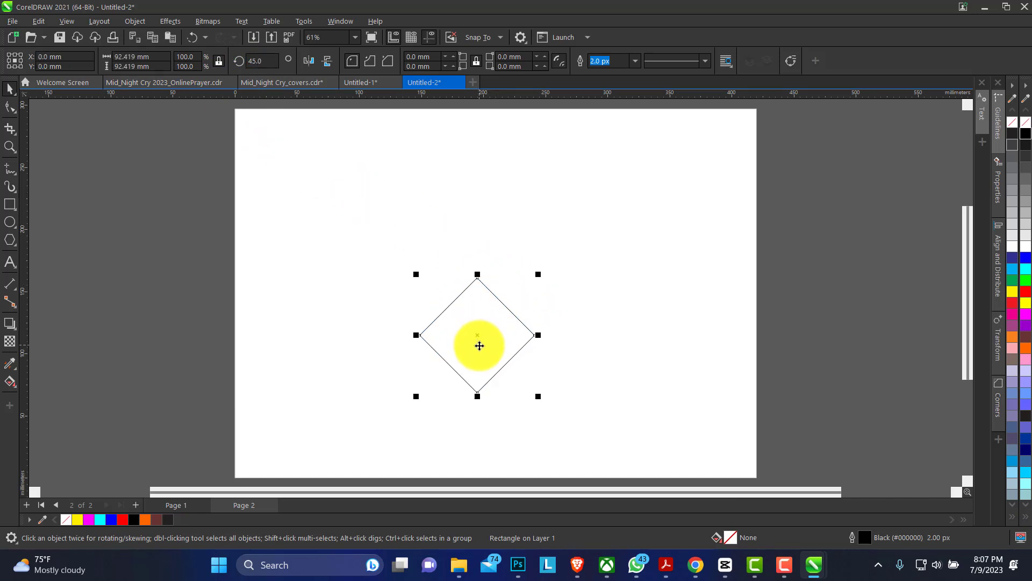
{"action": "left_click", "coordinate": [162, 58]}
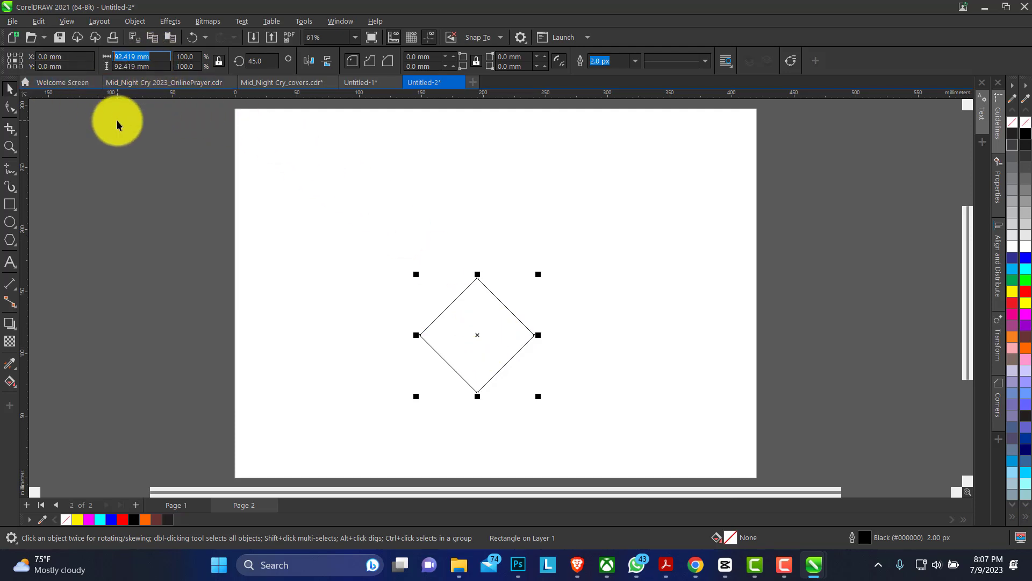
{"action": "type", "text": "50"}
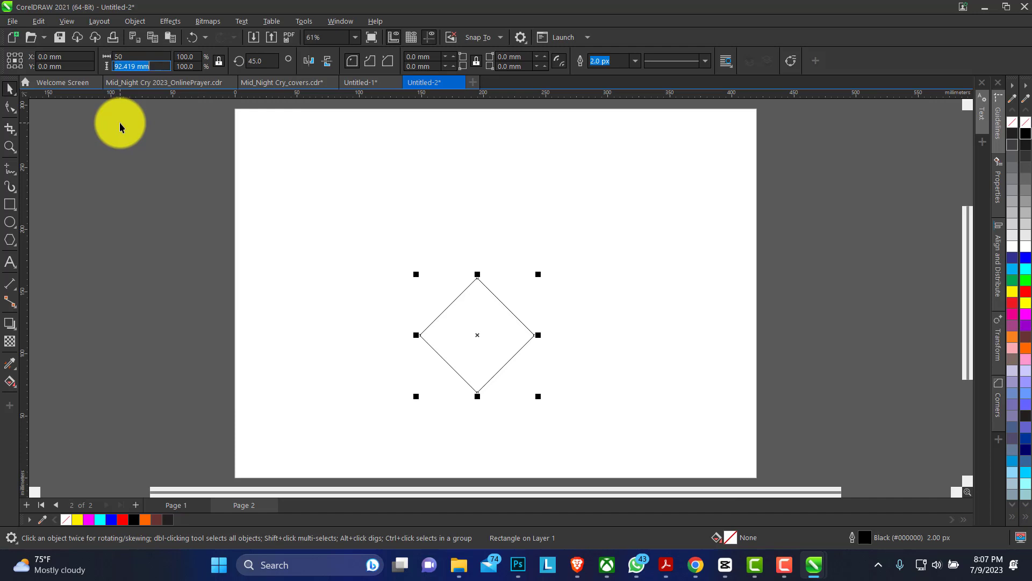
{"action": "key", "text": "Return"}
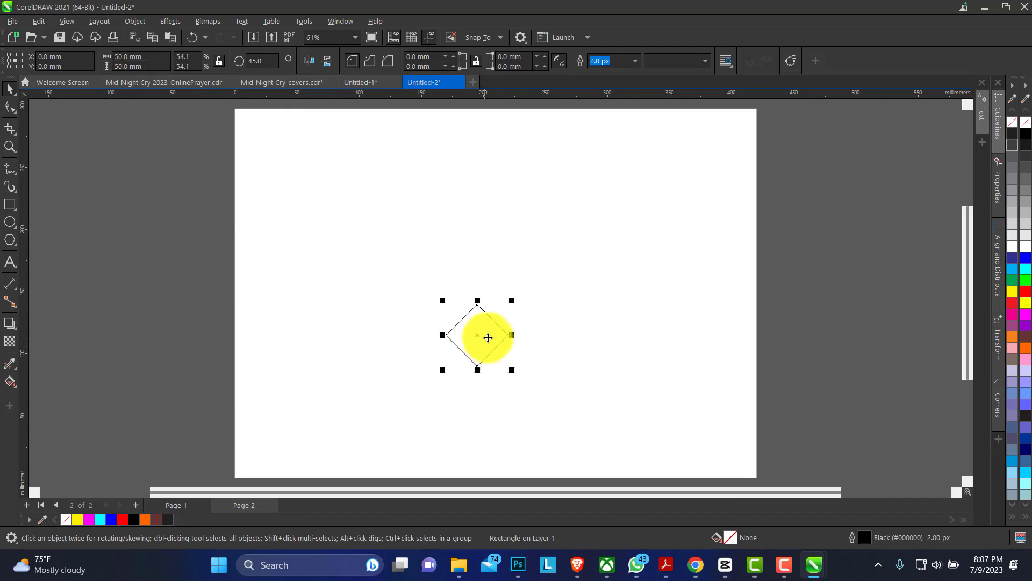
Duplicate the diamond to its upper right and resize the copy to 100 × 100 mm.
{"action": "left_click_drag", "start_coordinate": [478, 336], "coordinate": [512, 292]}
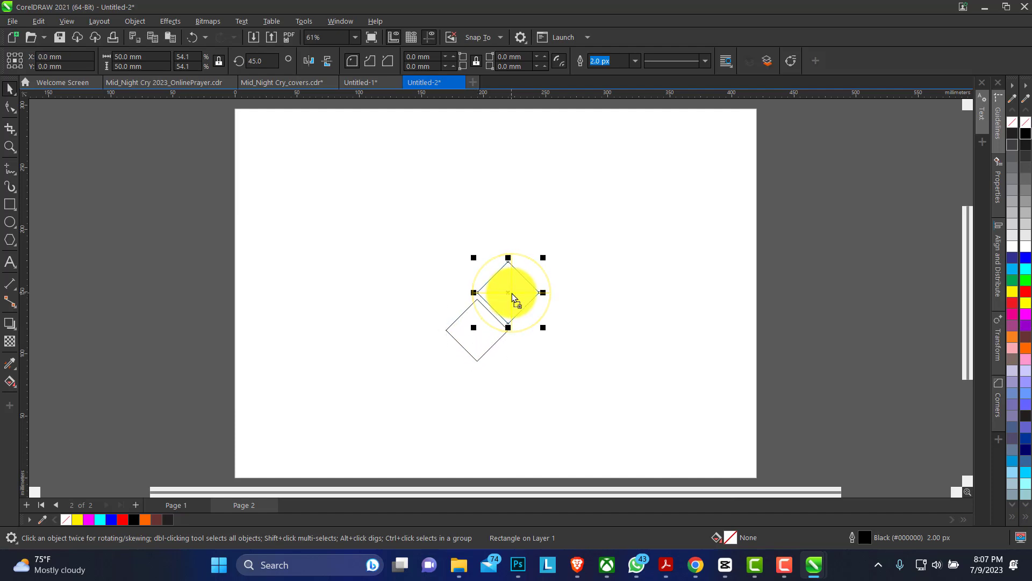
{"action": "left_click", "coordinate": [6, 146]}
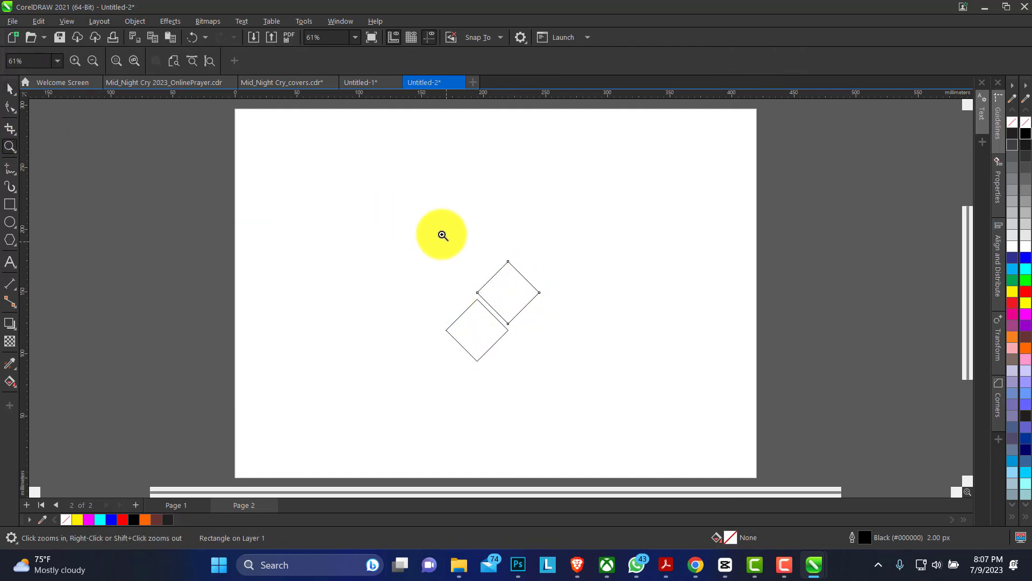
{"action": "left_click_drag", "start_coordinate": [436, 228], "coordinate": [567, 375]}
{"action": "left_click", "coordinate": [15, 96]}
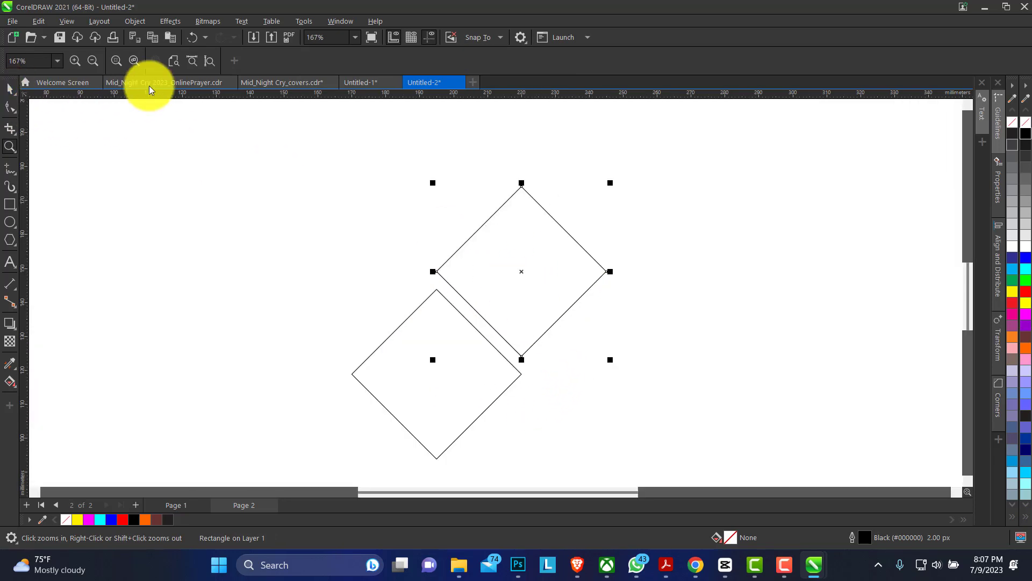
{"action": "type", "text": "1"}
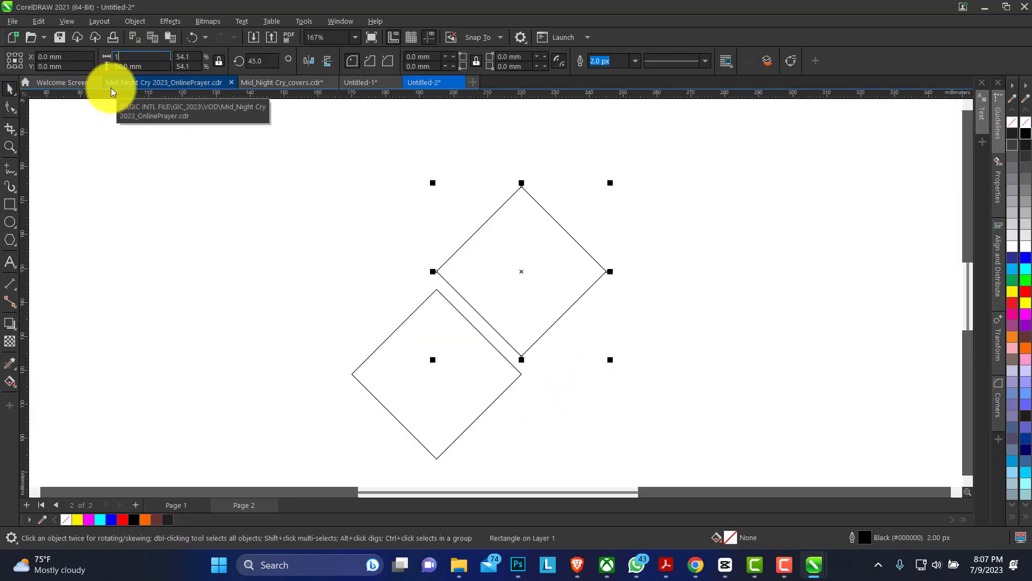
{"action": "type", "text": "0"}
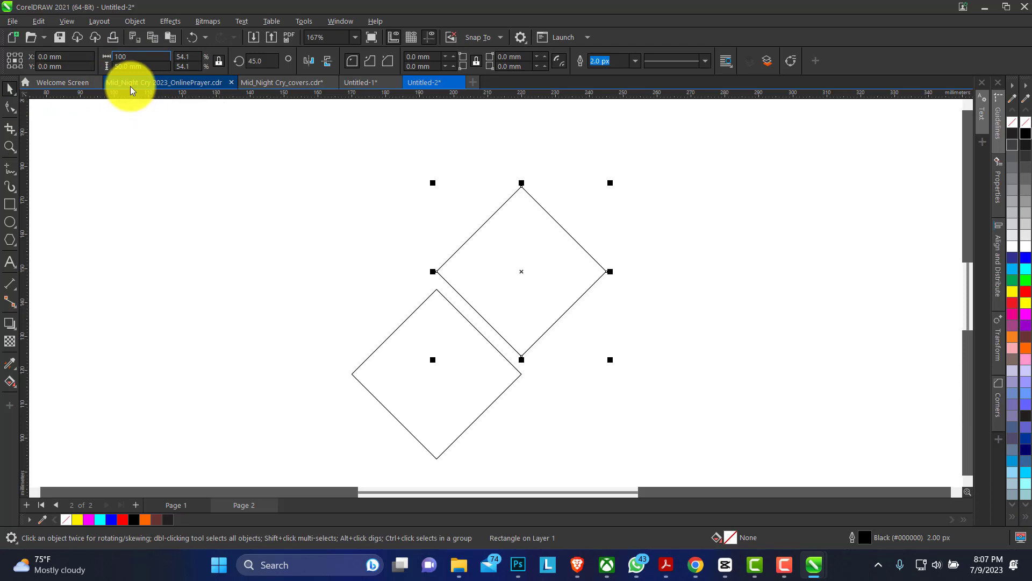
{"action": "type", "text": "0"}
{"action": "key", "text": "Tab"}
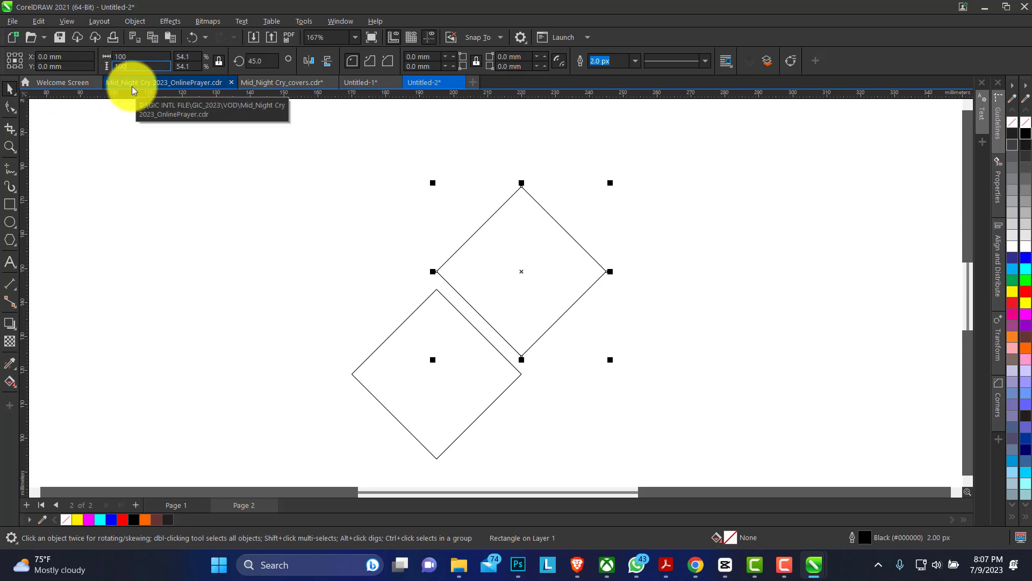
{"action": "type", "text": "100"}
{"action": "key", "text": "Return"}
Move the large diamond so its lower corner meets the small diamond's right corner.
{"action": "left_click_drag", "start_coordinate": [530, 396], "coordinate": [546, 246]}
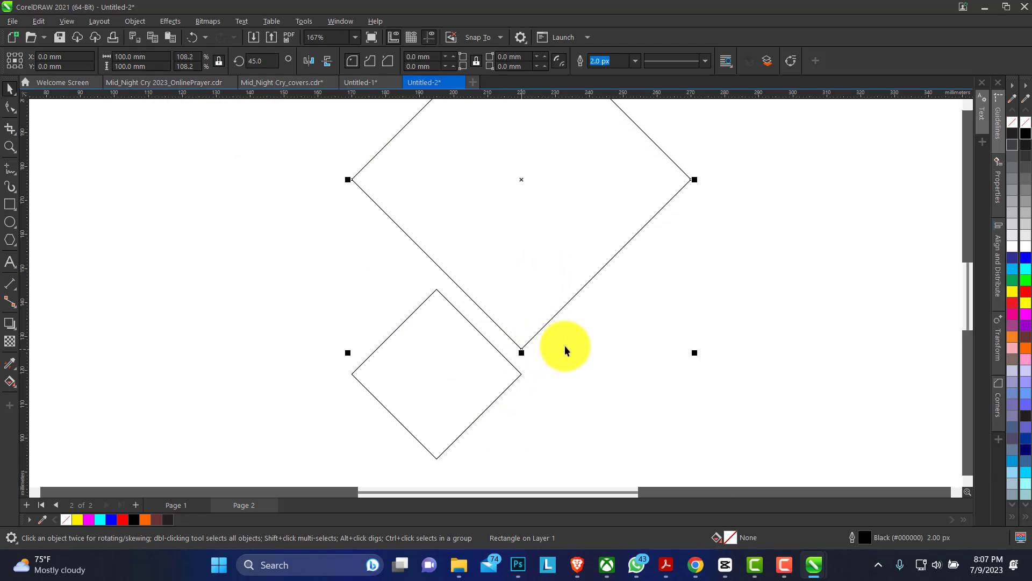
{"action": "left_click_drag", "start_coordinate": [520, 347], "coordinate": [607, 365]}
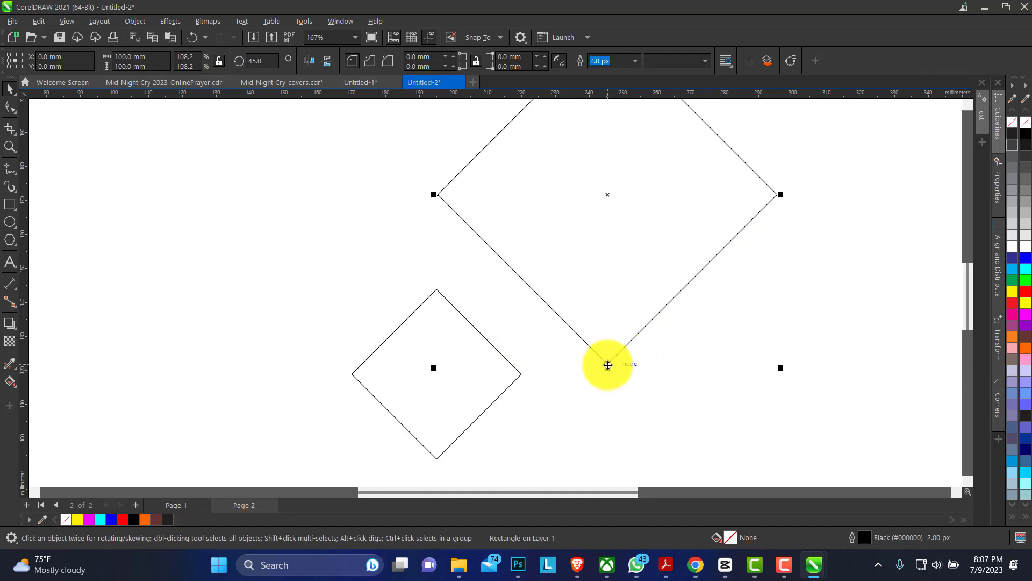
{"action": "left_click_drag", "start_coordinate": [608, 364], "coordinate": [522, 377]}
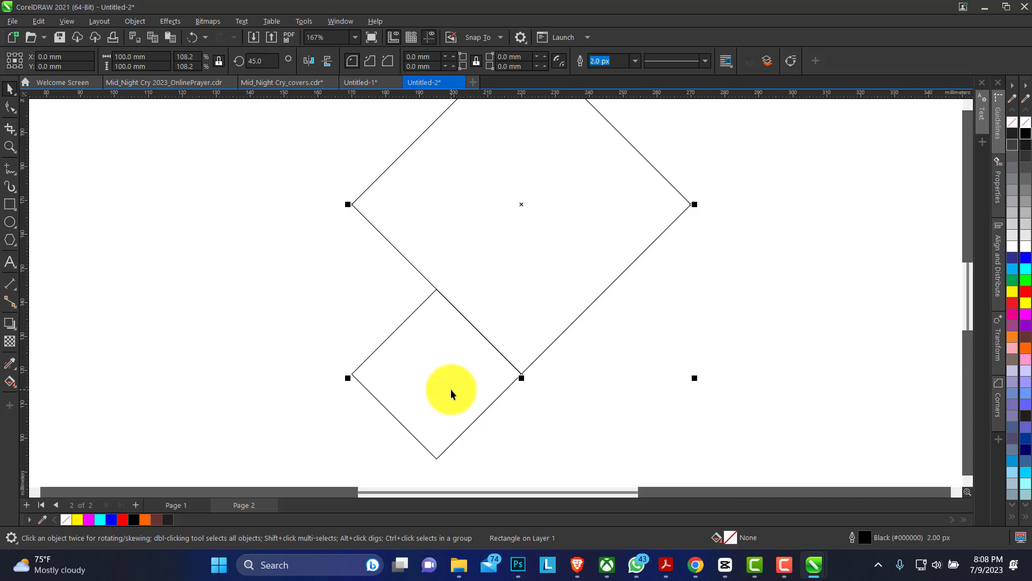
{"action": "mouse_move", "coordinate": [520, 371]}
{"action": "left_mouse_down"}
{"action": "mouse_move", "coordinate": [570, 323]}
{"action": "mouse_move", "coordinate": [574, 371]}
{"action": "mouse_move", "coordinate": [523, 378]}
{"action": "left_mouse_up"}
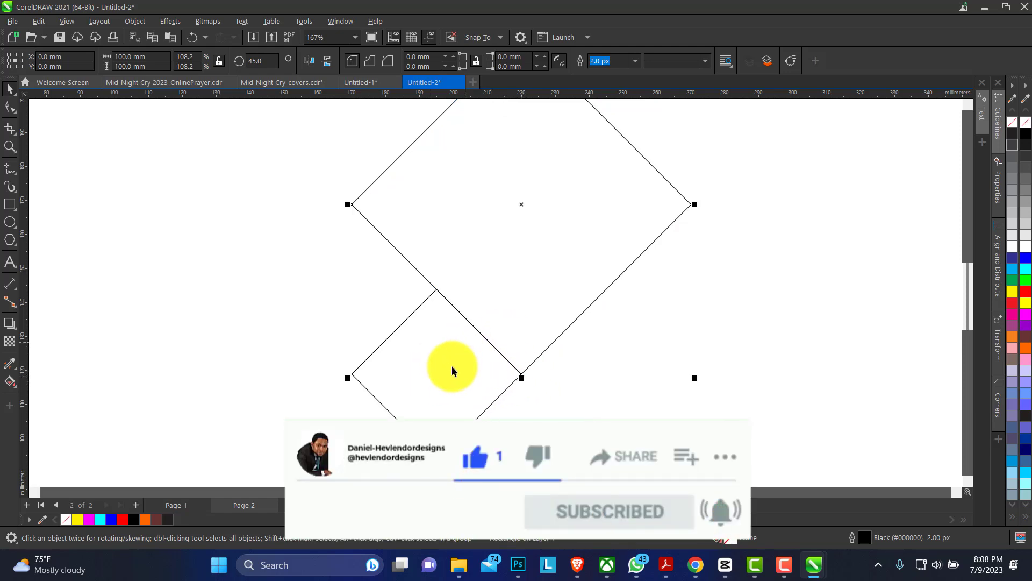
Turn on snapping to objects and turn off snapping to the page.
{"action": "left_click", "coordinate": [42, 21]}
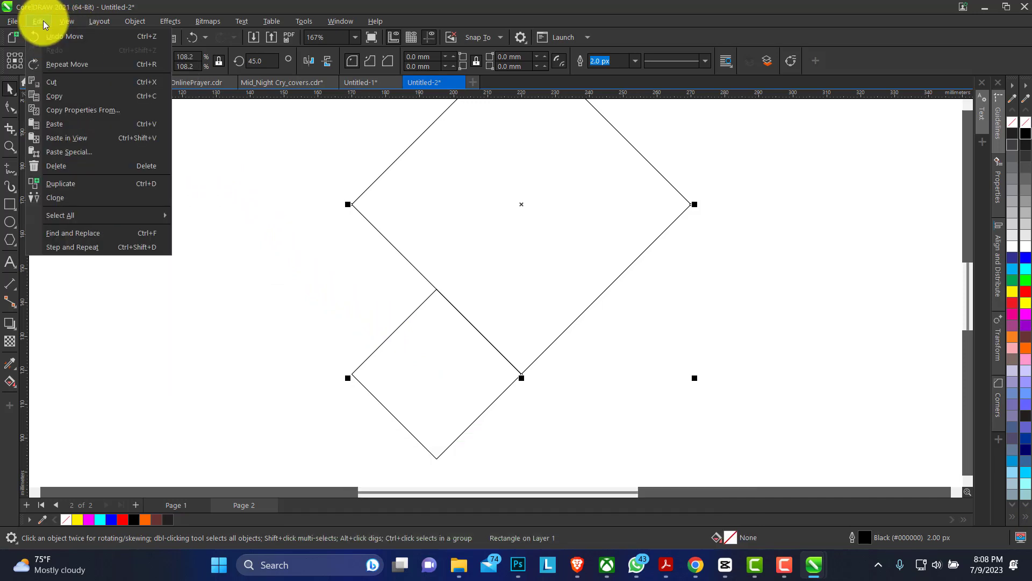
{"action": "left_click", "coordinate": [67, 22]}
{"action": "left_click", "coordinate": [66, 21]}
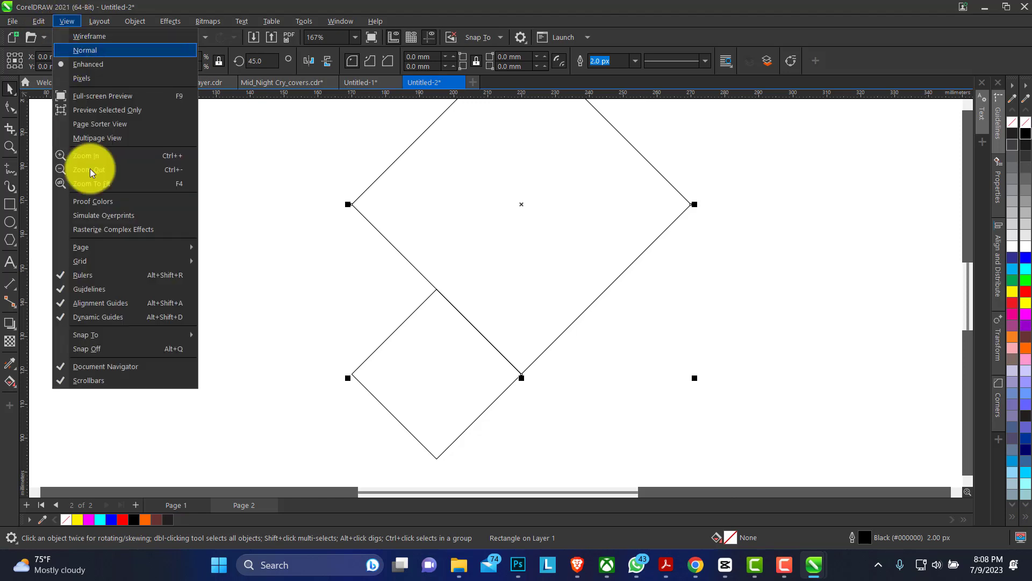
{"action": "mouse_move", "coordinate": [137, 337]}
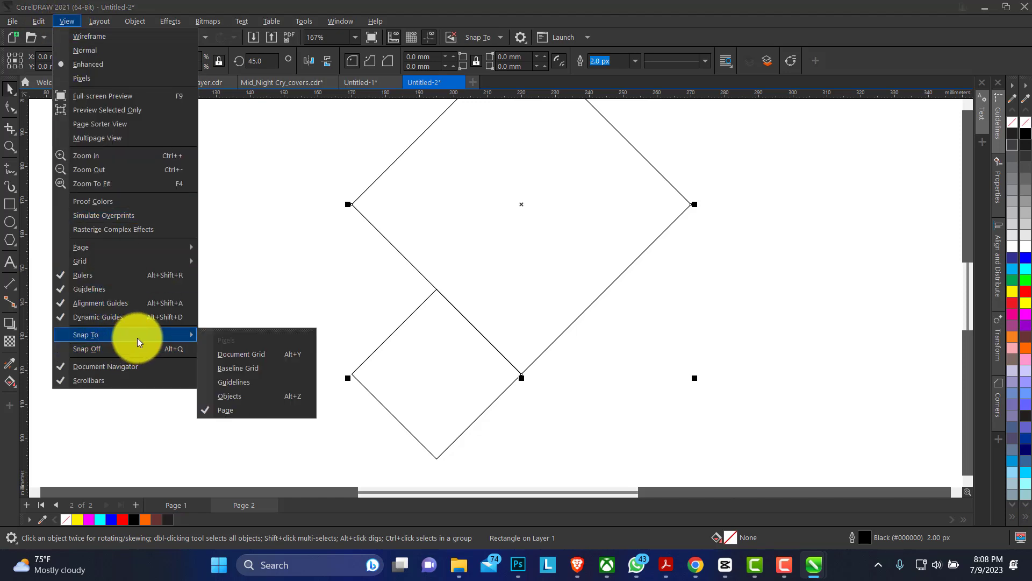
{"action": "left_click", "coordinate": [236, 396]}
{"action": "left_click", "coordinate": [65, 20]}
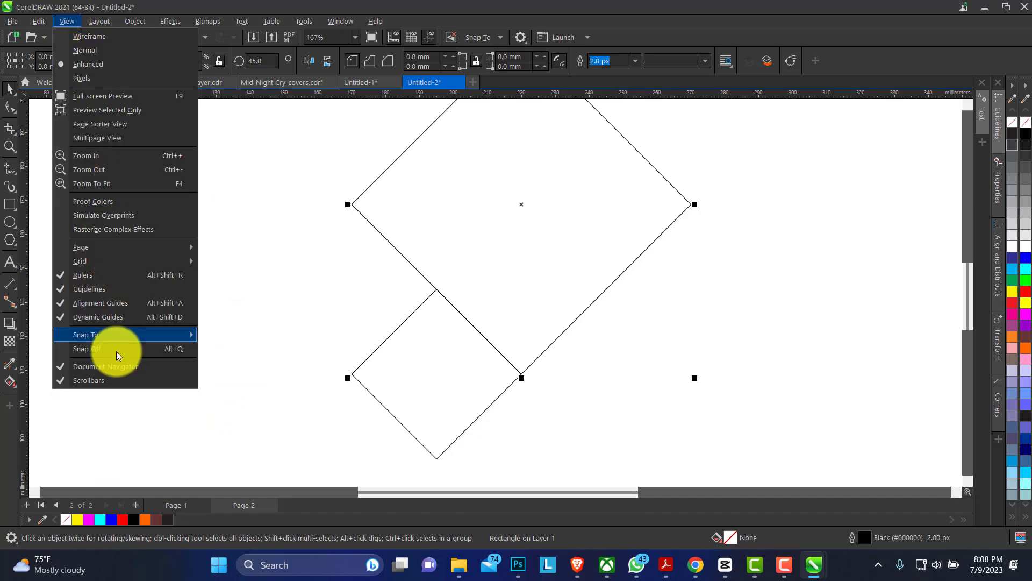
{"action": "mouse_move", "coordinate": [149, 334]}
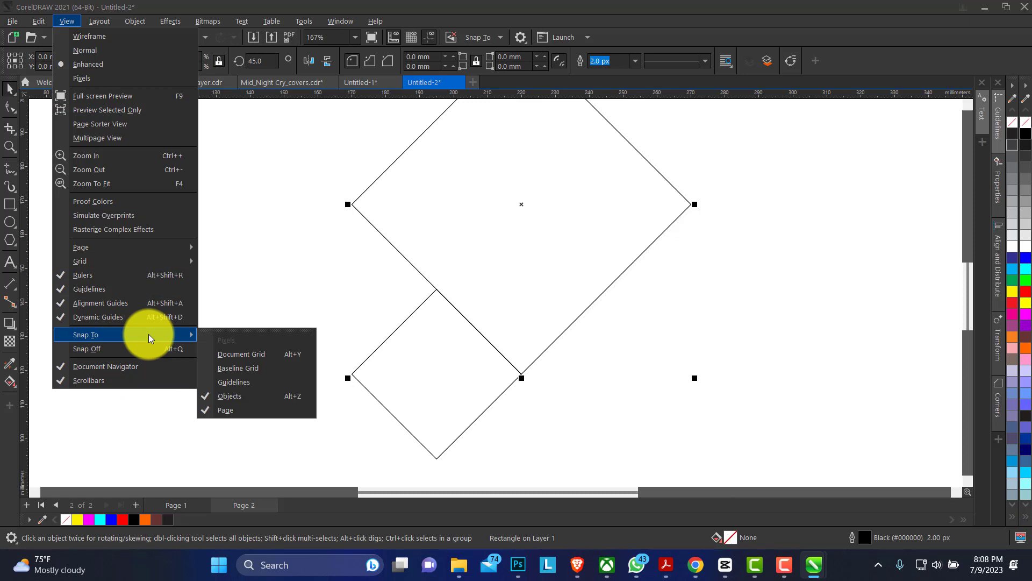
{"action": "left_click", "coordinate": [225, 411]}
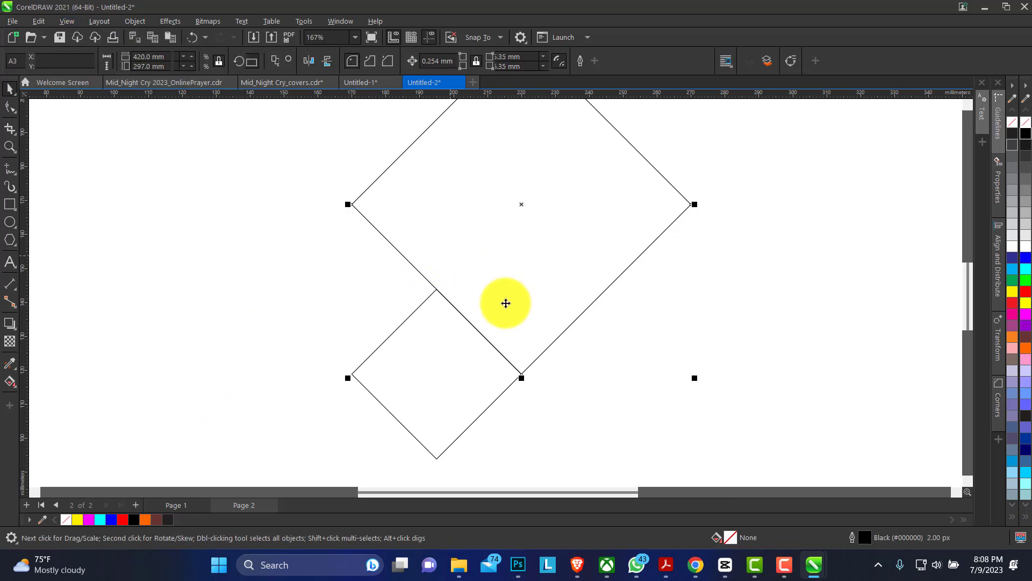
Pull the large diamond away, then snap its lower corner back onto the small diamond's right corner.
{"action": "left_click_drag", "start_coordinate": [521, 333], "coordinate": [605, 304]}
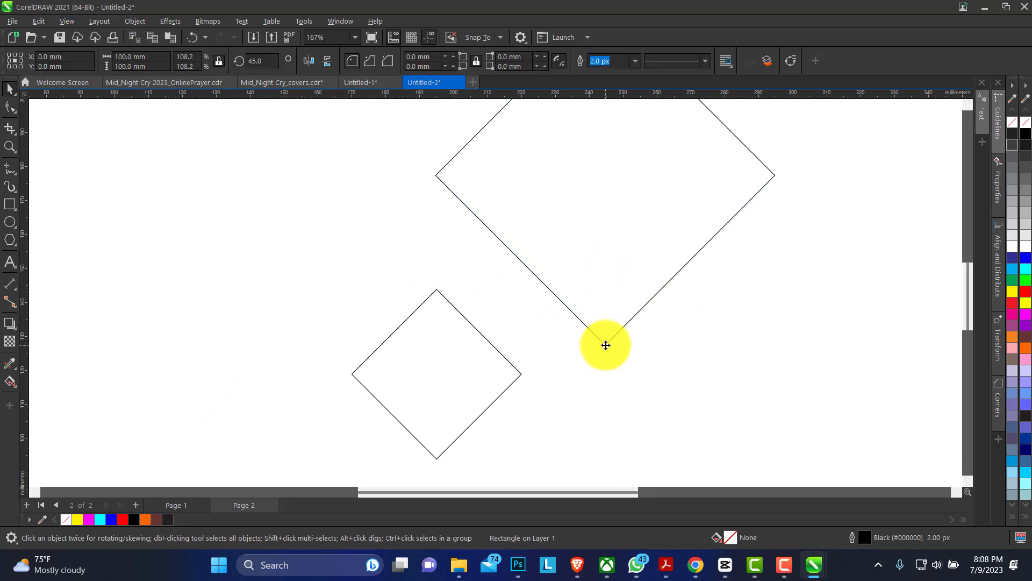
{"action": "left_click_drag", "start_coordinate": [605, 344], "coordinate": [534, 377]}
{"action": "left_click", "coordinate": [586, 346]}
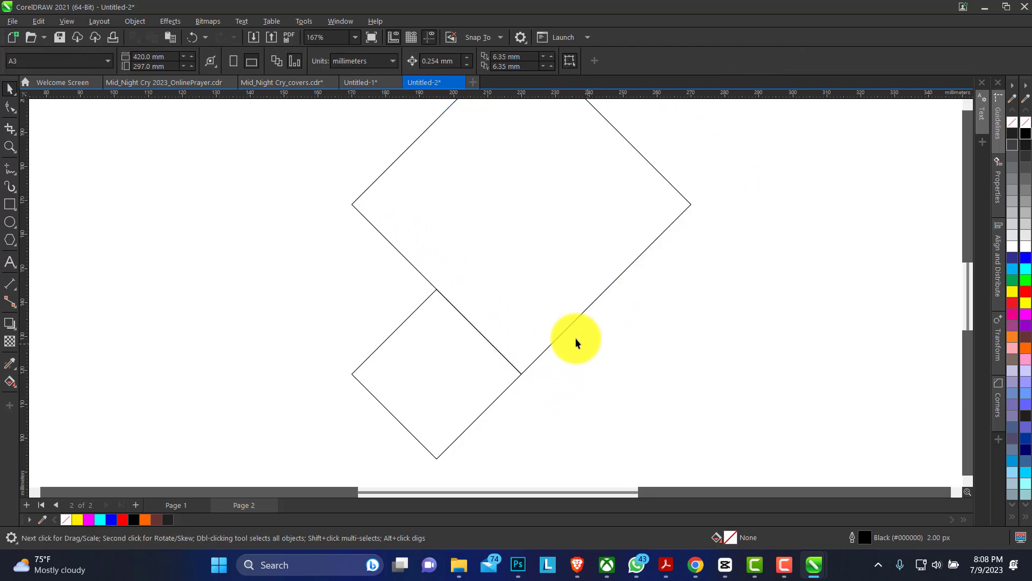
{"action": "left_click", "coordinate": [530, 310]}
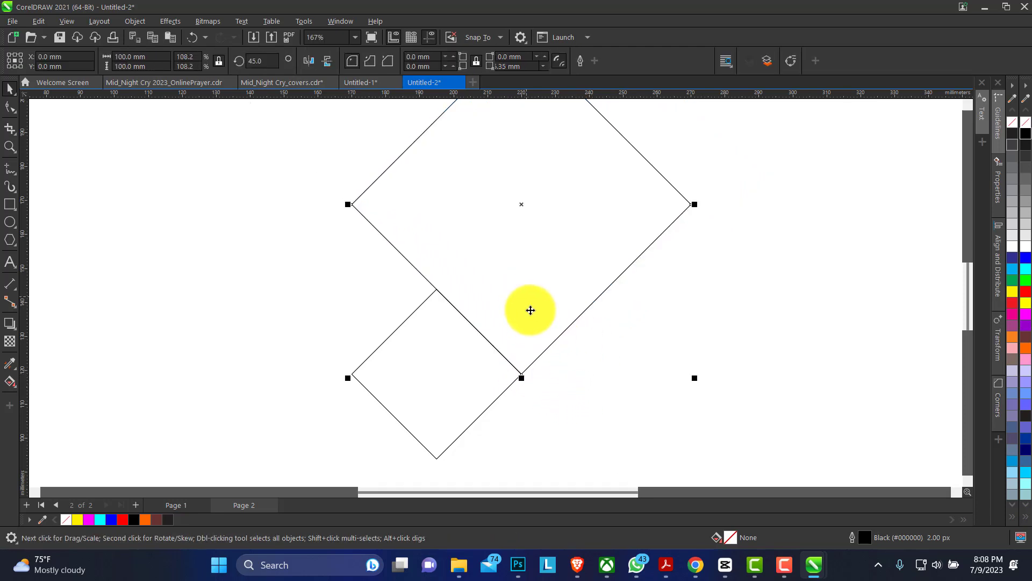
Check which snapping options are enabled for the document.
{"action": "left_click", "coordinate": [498, 37]}
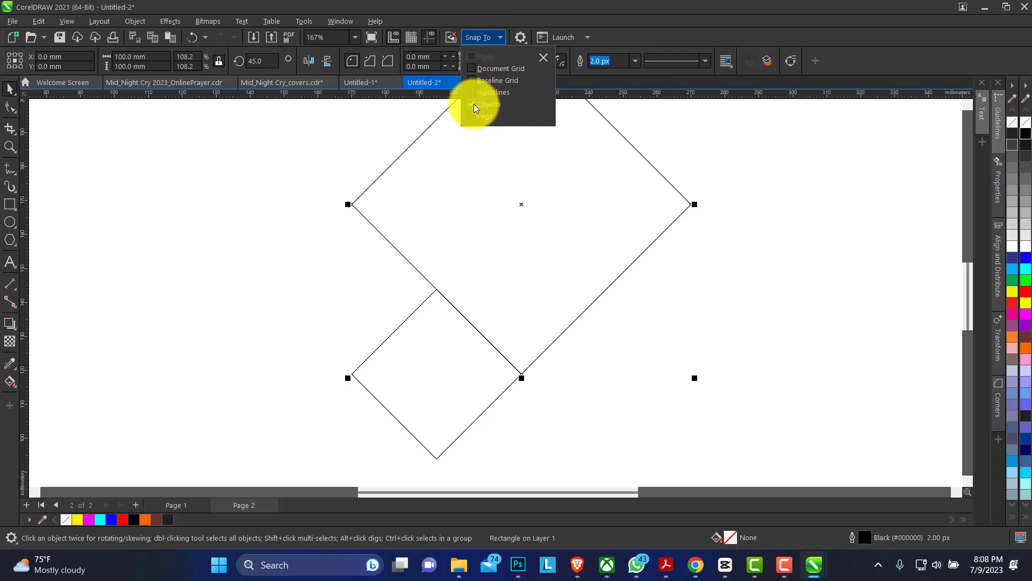
{"action": "left_click", "coordinate": [620, 326]}
{"action": "left_click", "coordinate": [547, 237]}
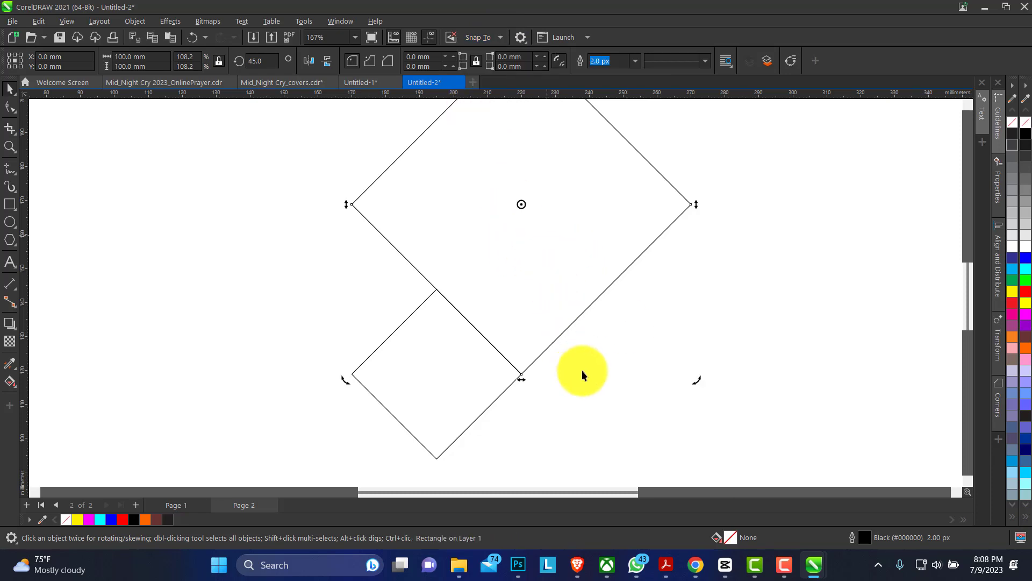
{"action": "left_click", "coordinate": [582, 370]}
Duplicate the large diamond to the left and snap the copy's lower corner onto the small diamond's left corner.
{"action": "left_click", "coordinate": [542, 304]}
{"action": "left_click_drag", "start_coordinate": [536, 329], "coordinate": [341, 309]}
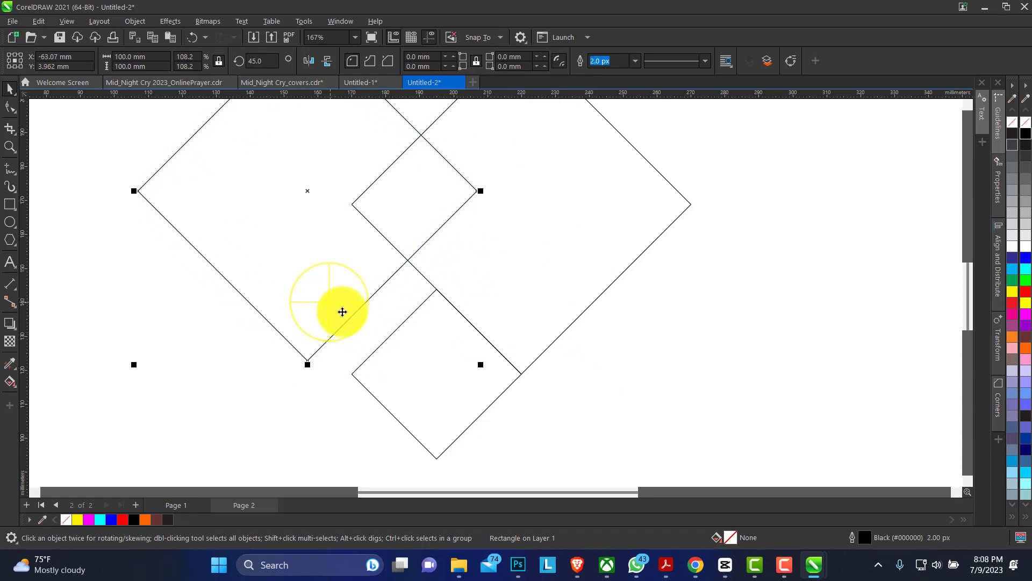
{"action": "left_click_drag", "start_coordinate": [306, 364], "coordinate": [353, 377]}
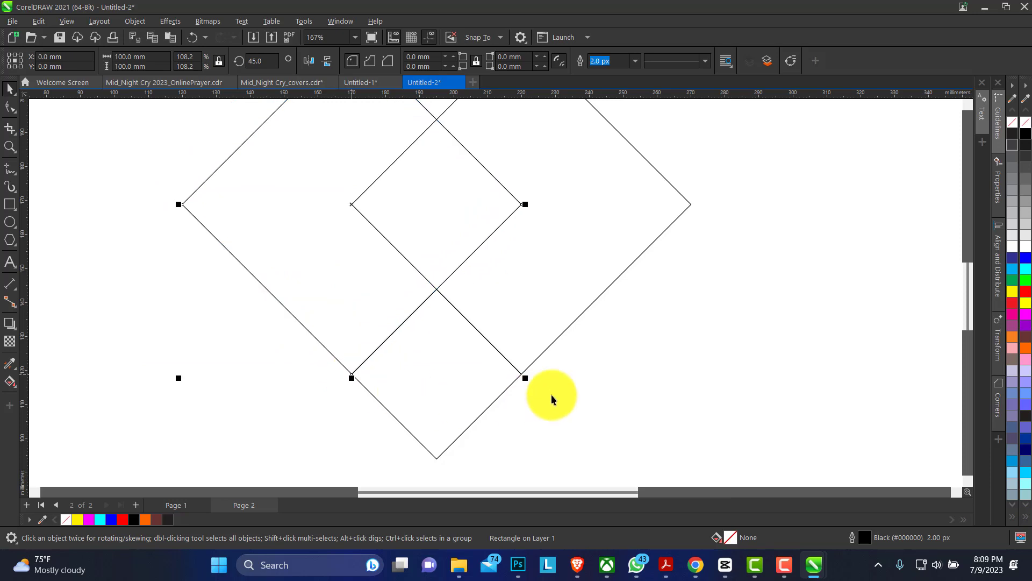
{"action": "left_click", "coordinate": [478, 340]}
Activate the Shape tool on the left large diamond to edit its corners.
{"action": "double_click", "coordinate": [10, 146]}
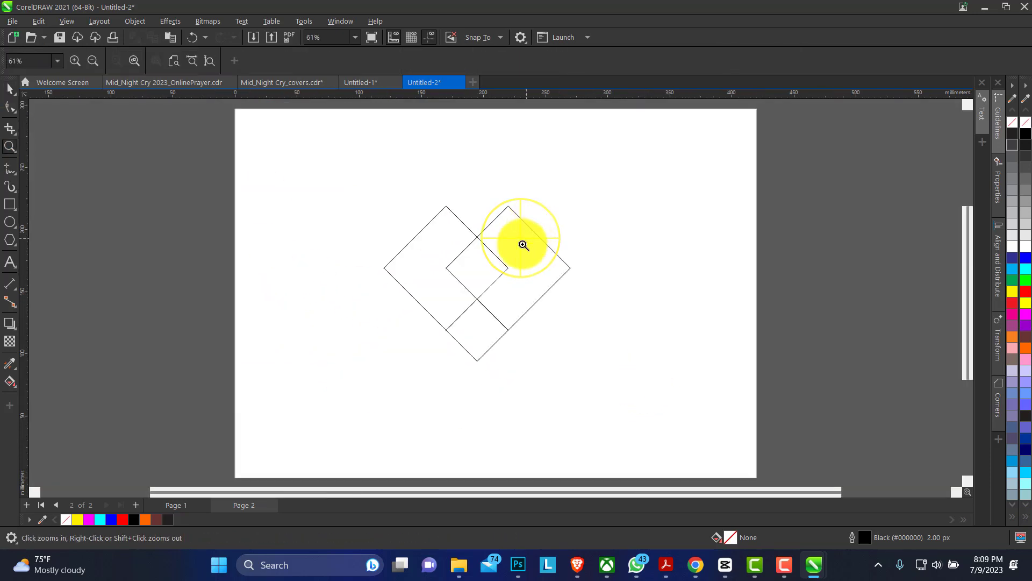
{"action": "left_click_drag", "start_coordinate": [341, 185], "coordinate": [641, 376]}
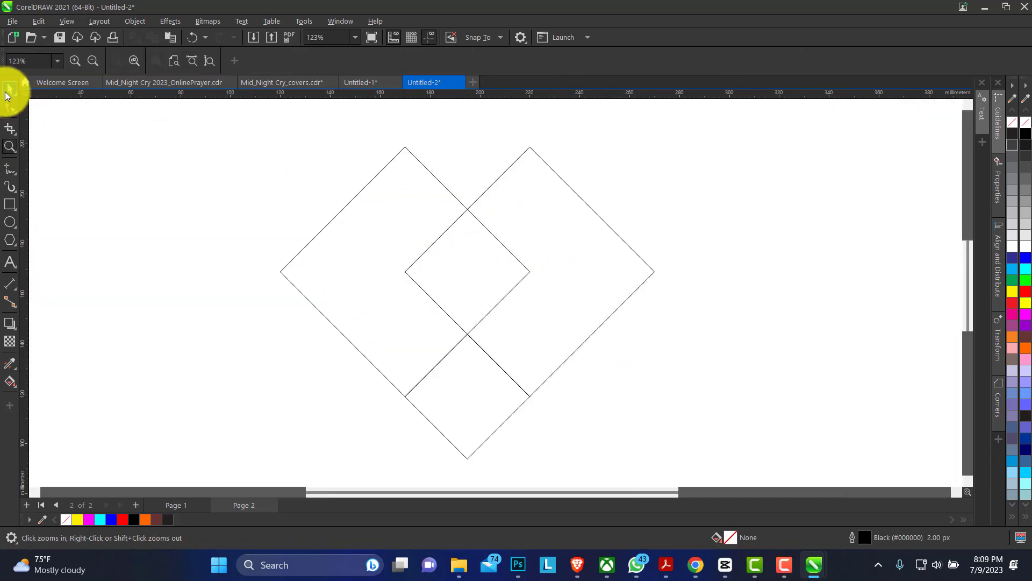
{"action": "left_click", "coordinate": [11, 89]}
{"action": "left_click", "coordinate": [360, 231]}
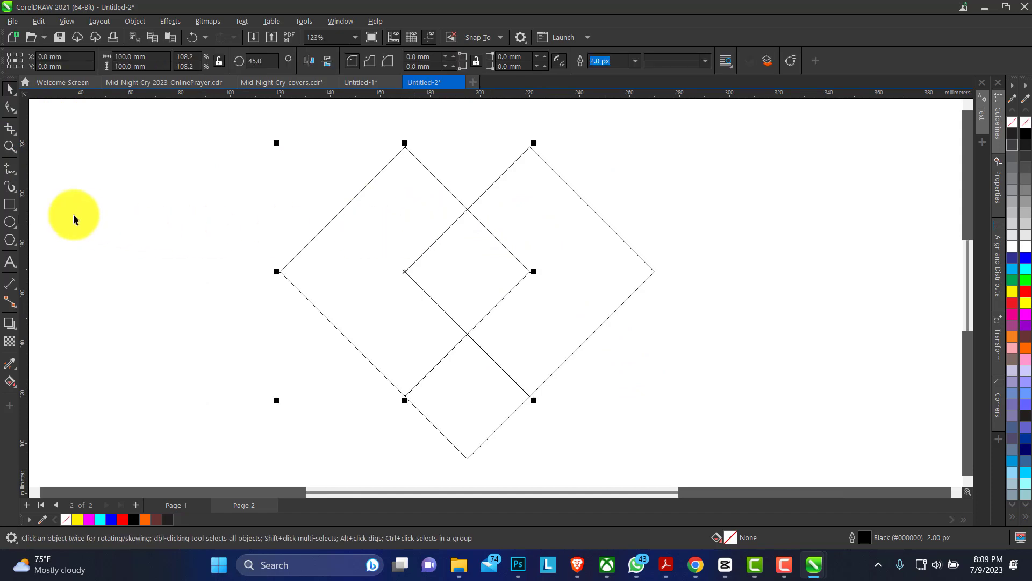
{"action": "left_click", "coordinate": [16, 114]}
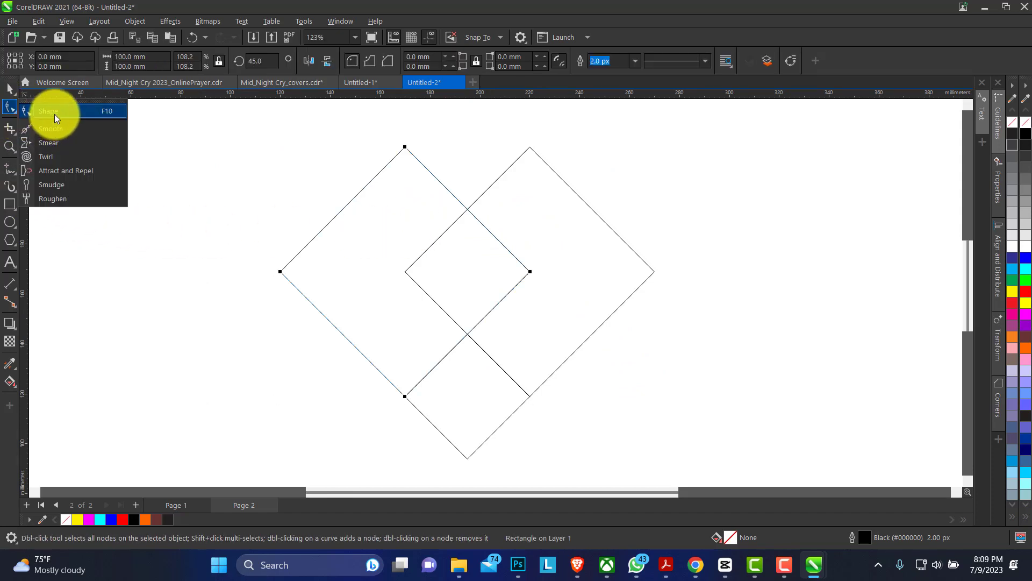
{"action": "left_click", "coordinate": [51, 110]}
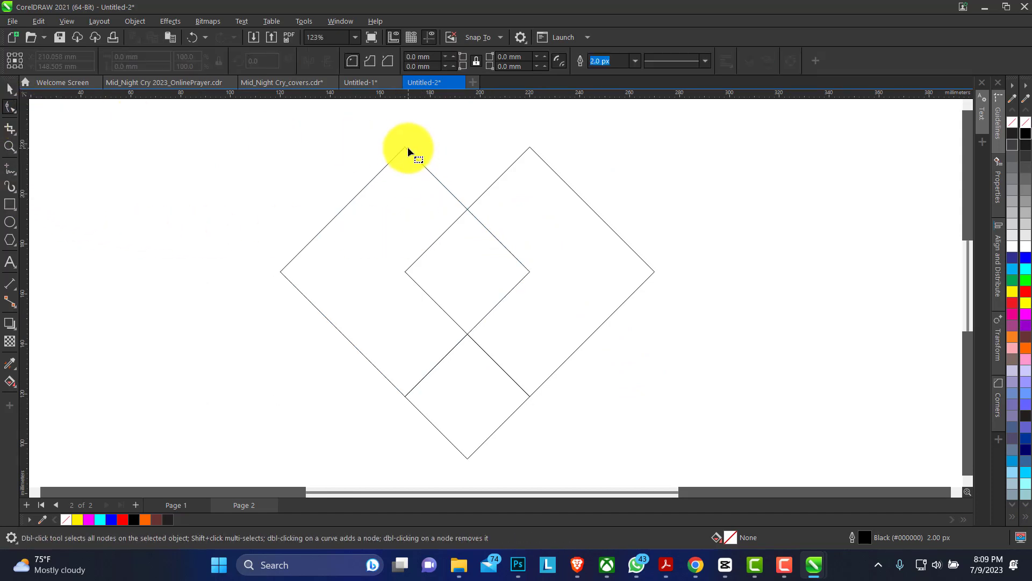
{"action": "left_click", "coordinate": [405, 147]}
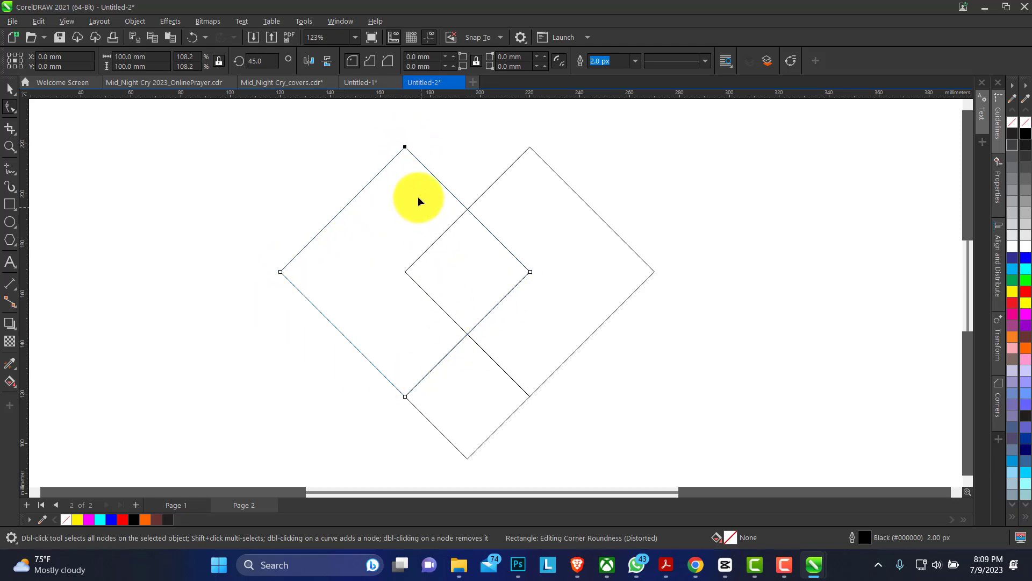
{"action": "left_click_drag", "start_coordinate": [405, 147], "coordinate": [460, 165]}
{"action": "key", "text": "ctrl+z"}
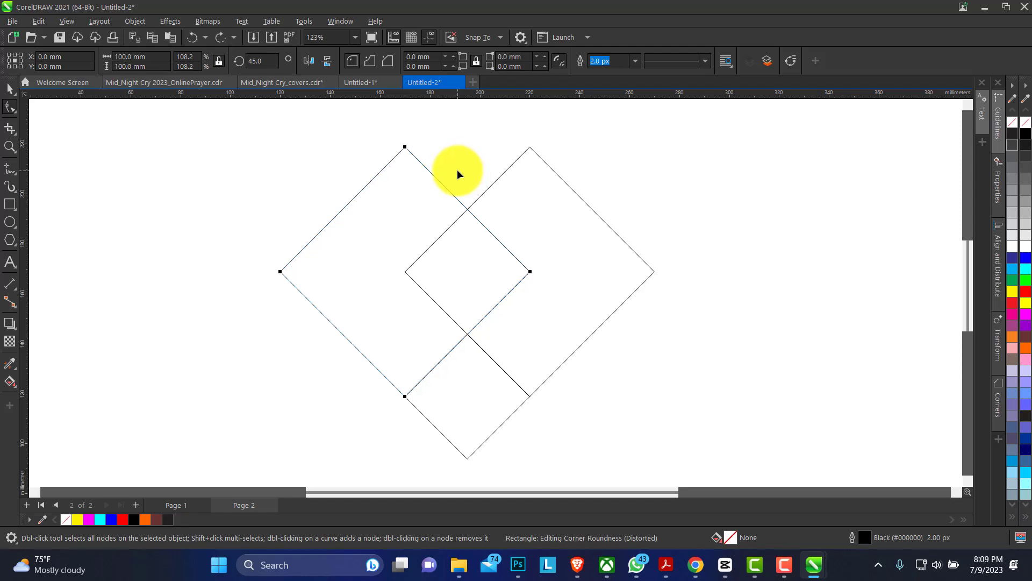
Round the top and outer side corners of both large diamonds to a radius of about 35.355 mm, forming a heart.
{"action": "left_click", "coordinate": [405, 146]}
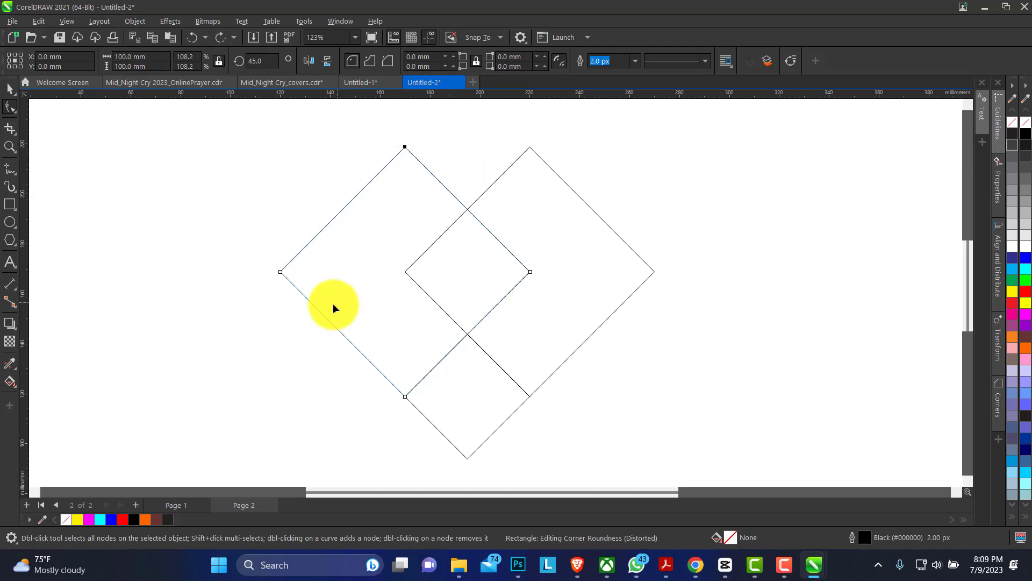
{"action": "left_click", "coordinate": [281, 272]}
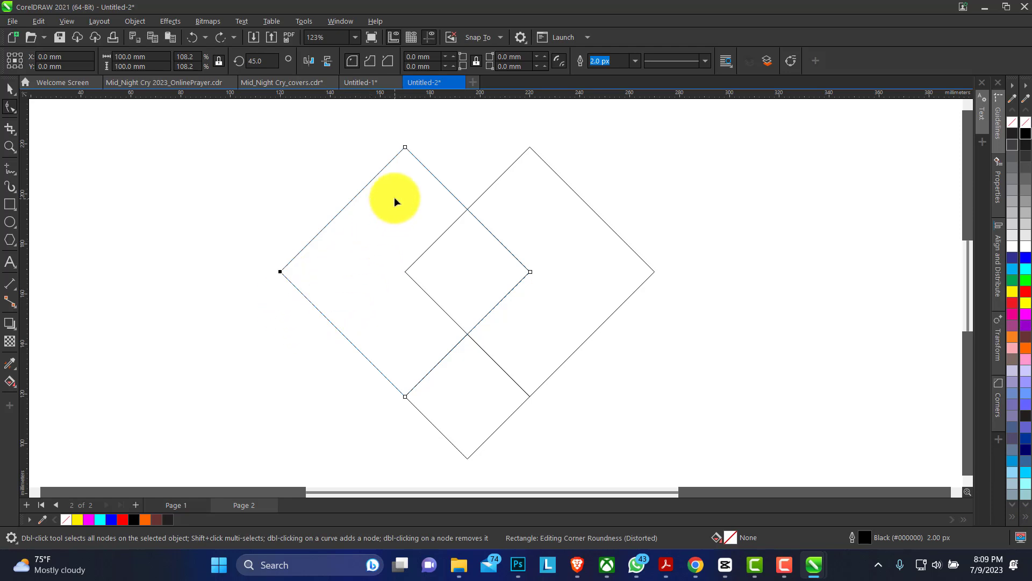
{"action": "left_click", "coordinate": [406, 147], "text": "shift"}
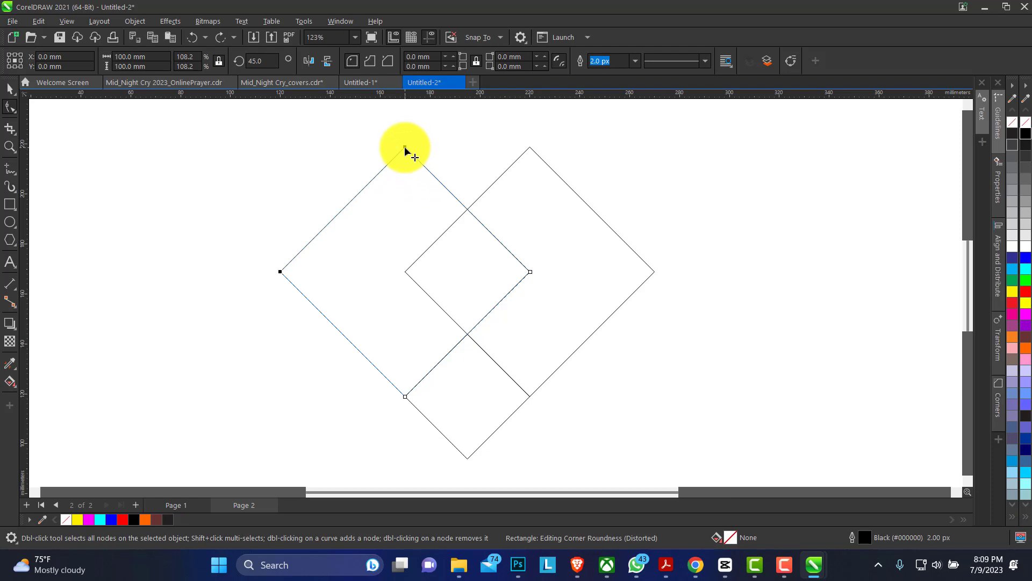
{"action": "left_click_drag", "start_coordinate": [406, 148], "coordinate": [510, 211]}
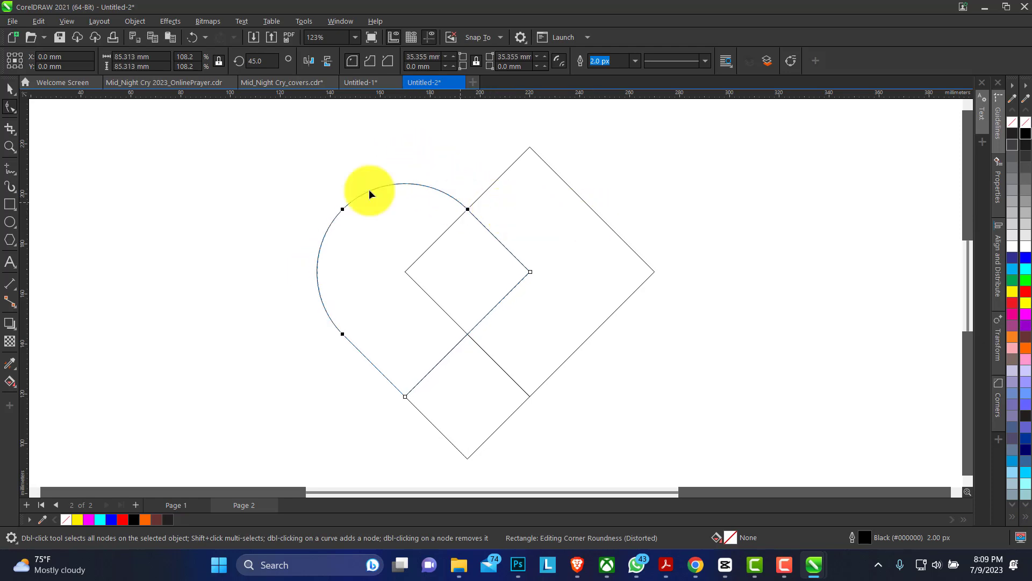
{"action": "left_click", "coordinate": [569, 215]}
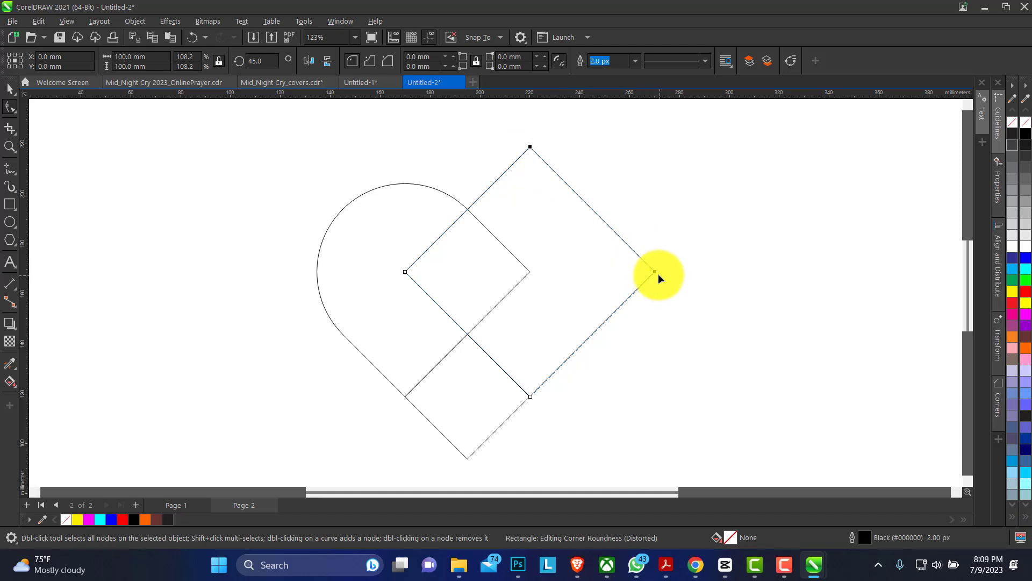
{"action": "left_click_drag", "start_coordinate": [656, 272], "coordinate": [549, 413]}
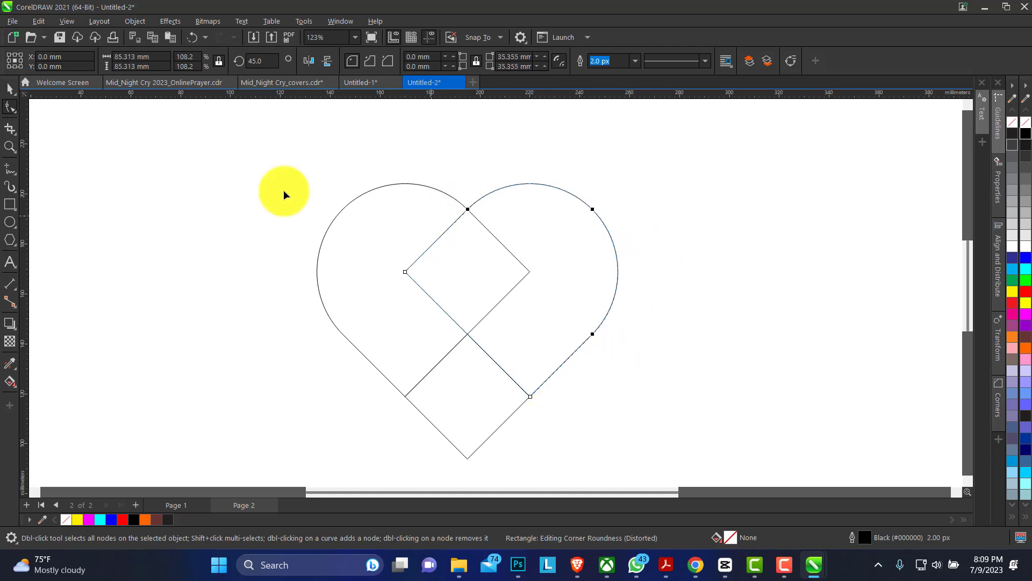
Select all three shapes and weld them into a single heart outline.
{"action": "left_click", "coordinate": [10, 88]}
{"action": "left_click_drag", "start_coordinate": [271, 169], "coordinate": [485, 351]}
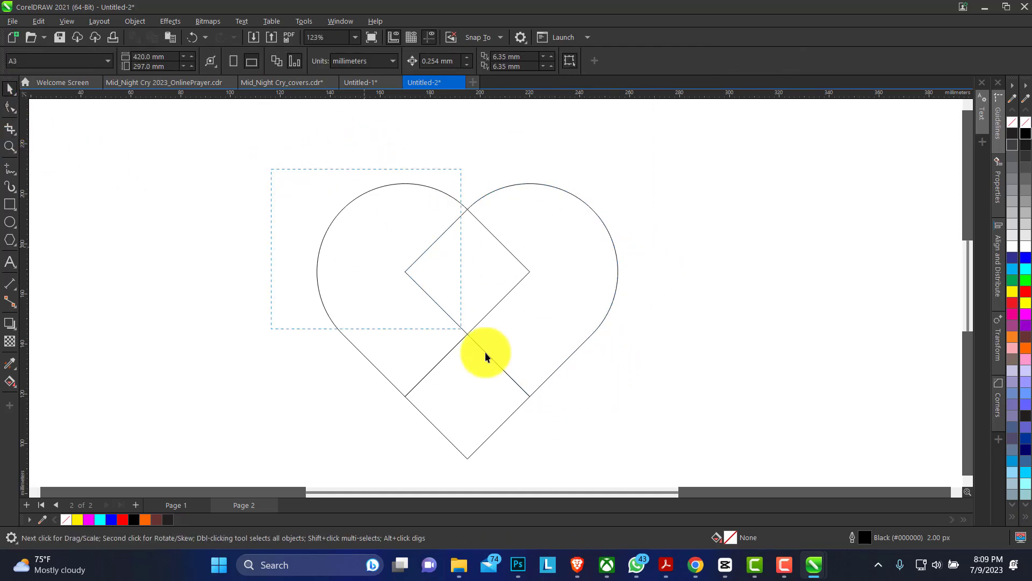
{"action": "left_click_drag", "start_coordinate": [684, 469], "coordinate": [686, 469]}
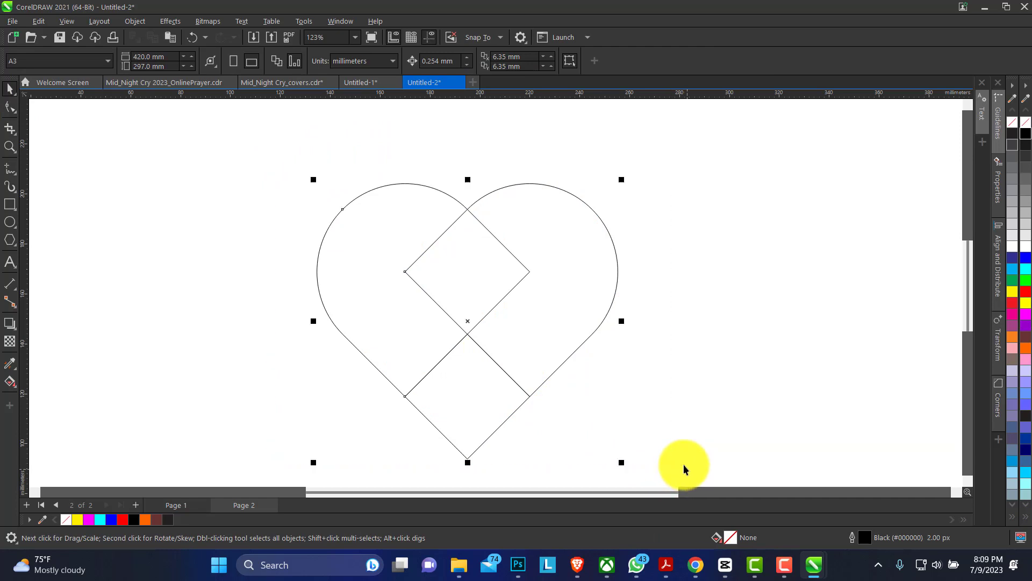
{"action": "left_click", "coordinate": [274, 168]}
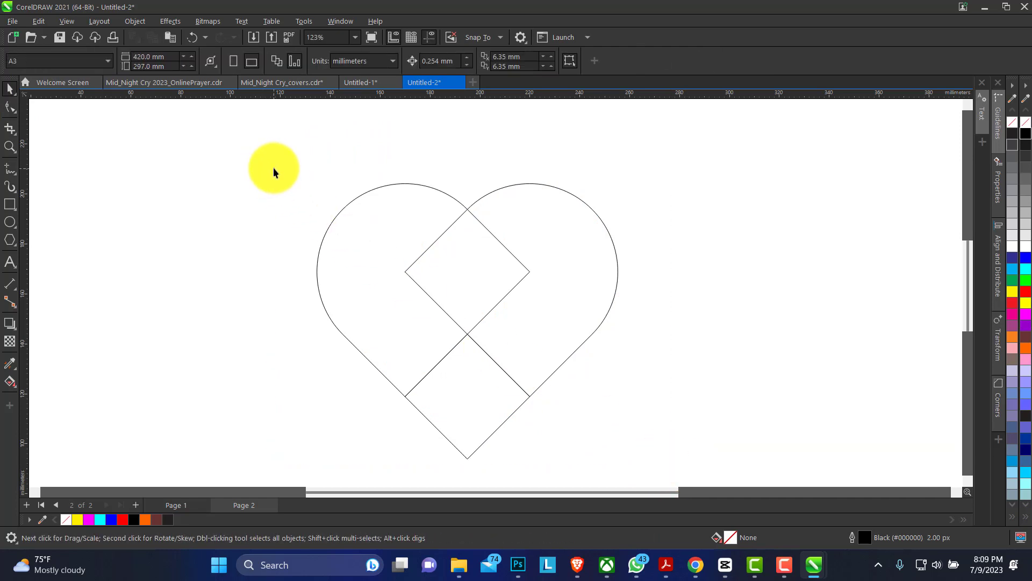
{"action": "double_click", "coordinate": [11, 89]}
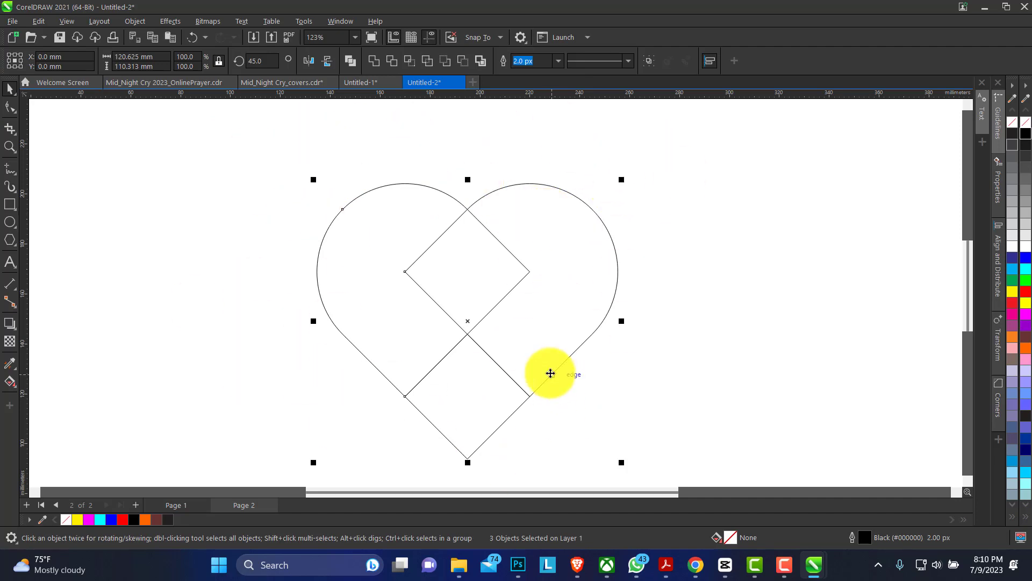
{"action": "left_click", "coordinate": [259, 162]}
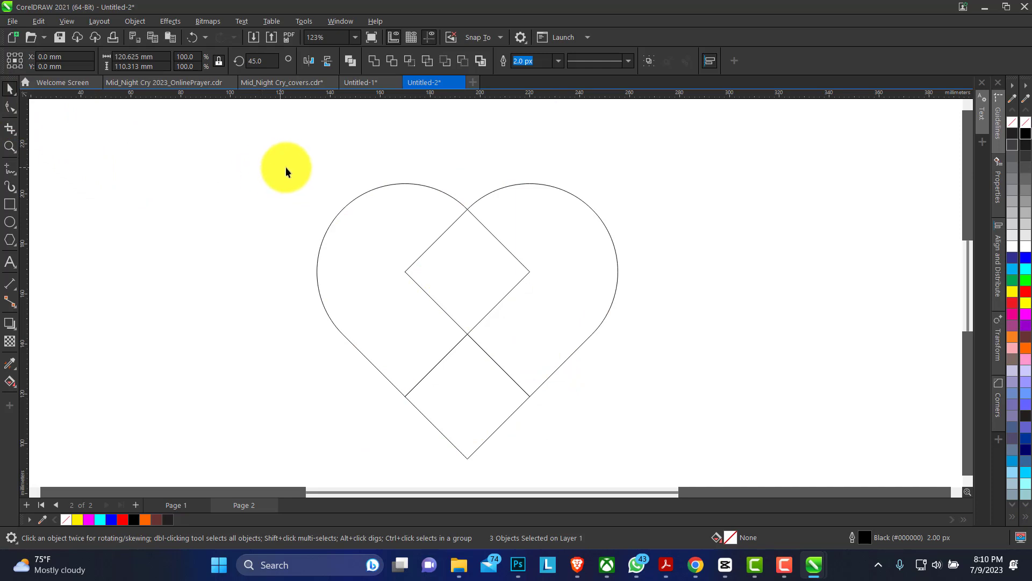
{"action": "left_click_drag", "start_coordinate": [244, 150], "coordinate": [524, 314]}
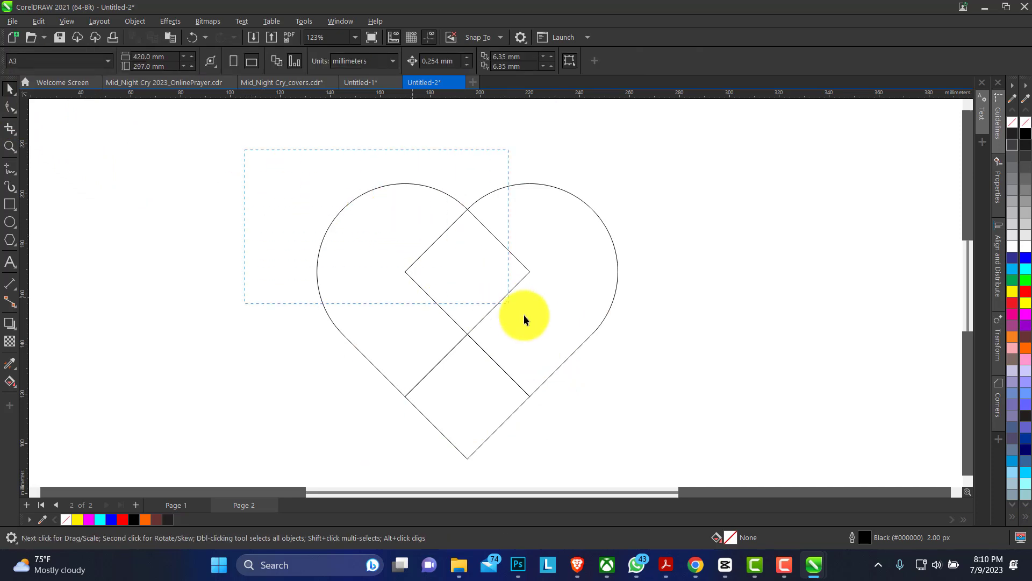
{"action": "left_click_drag", "start_coordinate": [612, 436], "coordinate": [670, 472]}
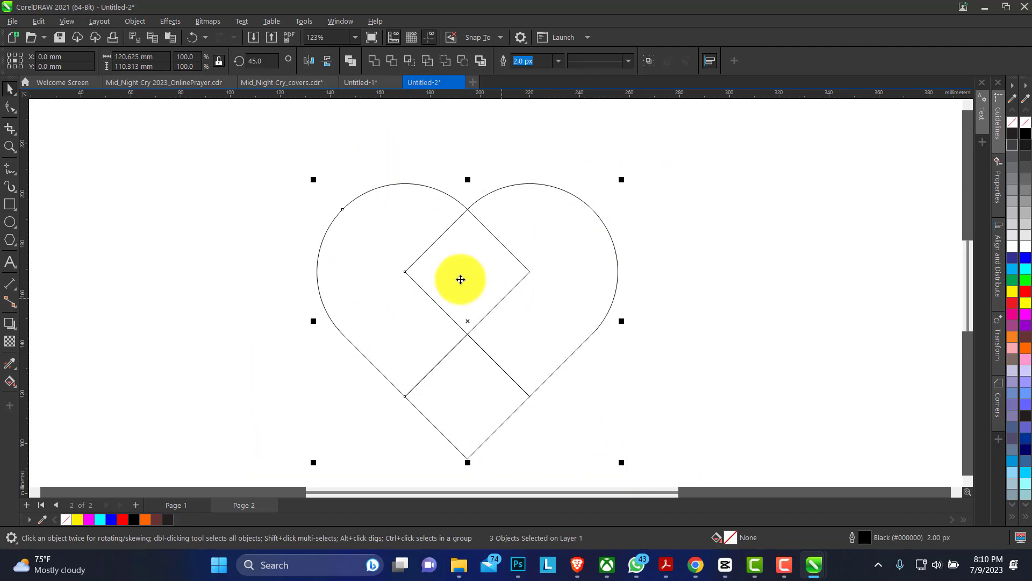
{"action": "left_click", "coordinate": [374, 62]}
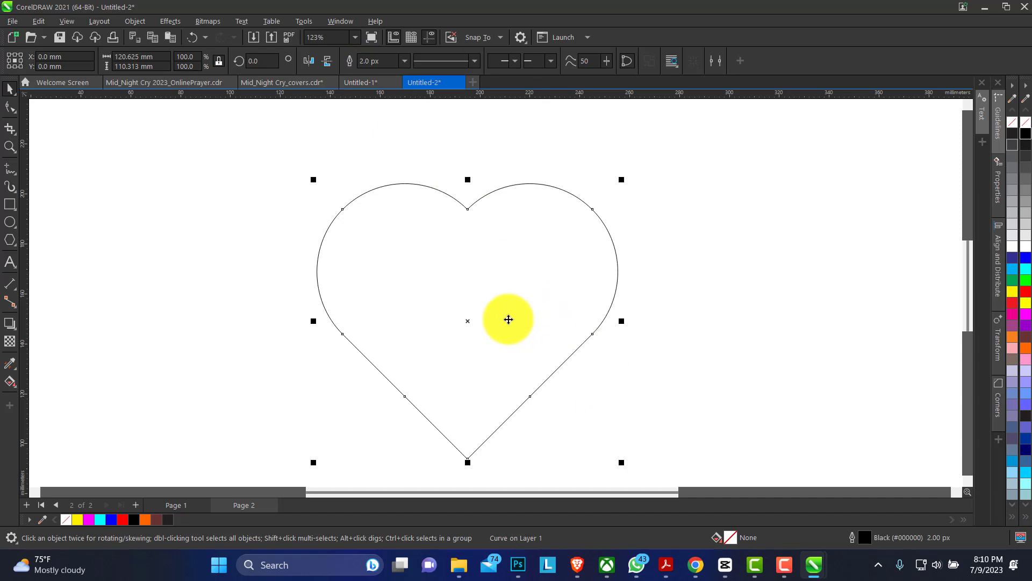
Try a red (#FF0000) fill on the heart, then undo the fill.
{"action": "left_click_drag", "start_coordinate": [507, 318], "coordinate": [539, 305]}
{"action": "key", "text": "ctrl+z"}
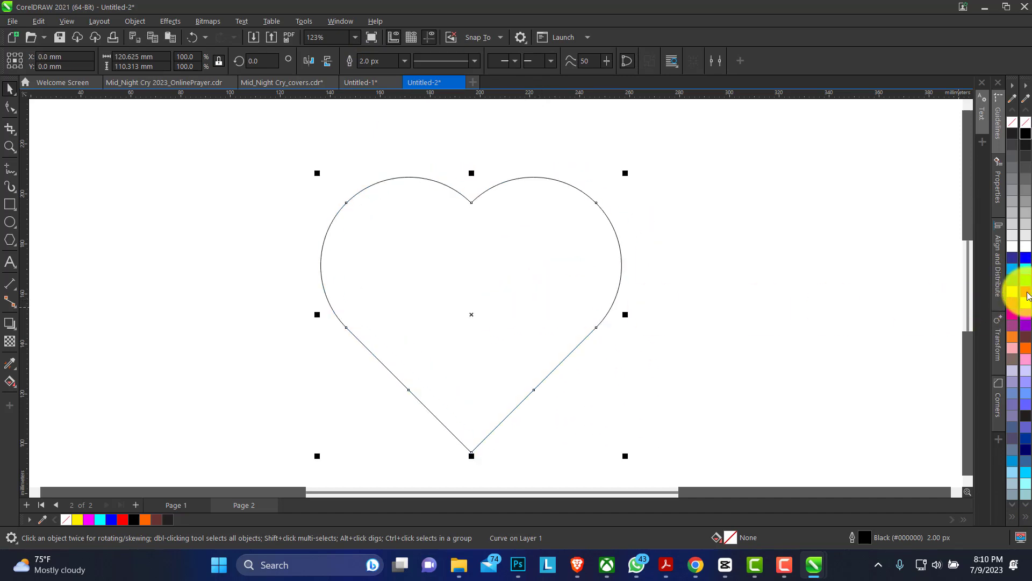
{"action": "left_click", "coordinate": [1026, 294]}
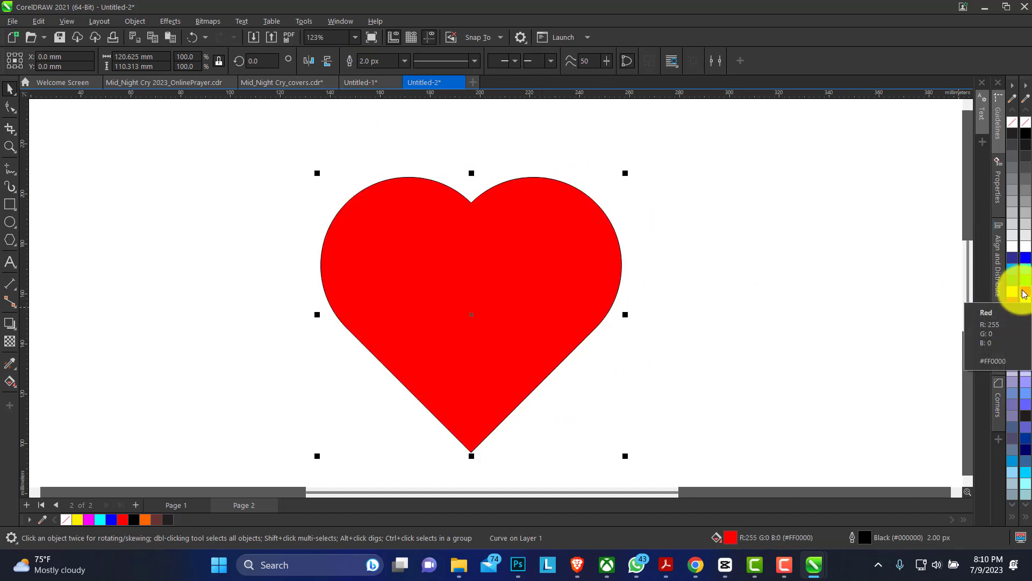
{"action": "key", "text": "ctrl+z"}
{"action": "left_click", "coordinate": [628, 233]}
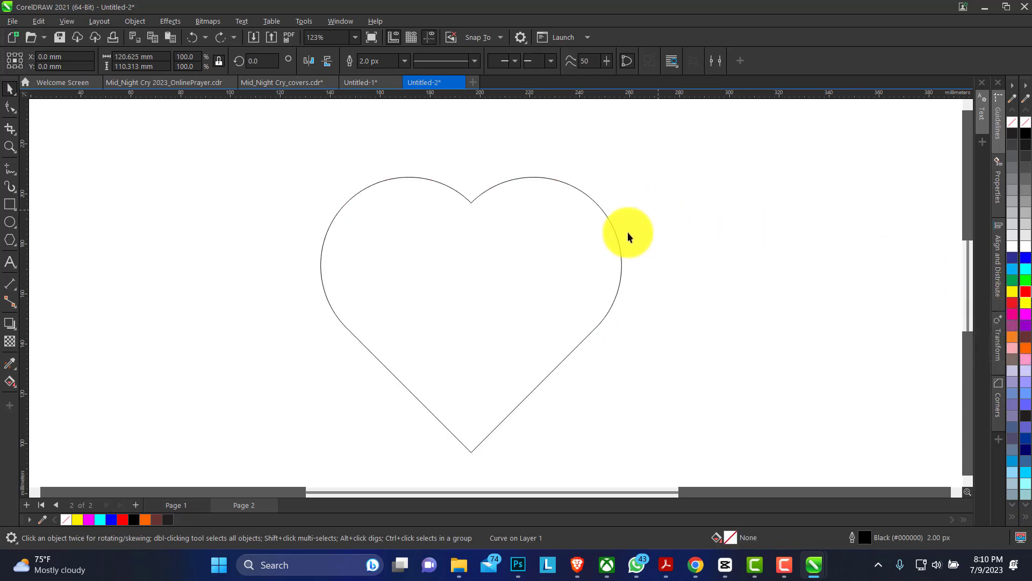
Move the heart slightly up and draw a vertical Freehand line about 137 mm long through its notch and lower tip.
{"action": "left_click", "coordinate": [550, 312]}
{"action": "key", "text": "ctrl+z"}
{"action": "left_click_drag", "start_coordinate": [561, 293], "coordinate": [555, 278]}
{"action": "key", "text": "Escape"}
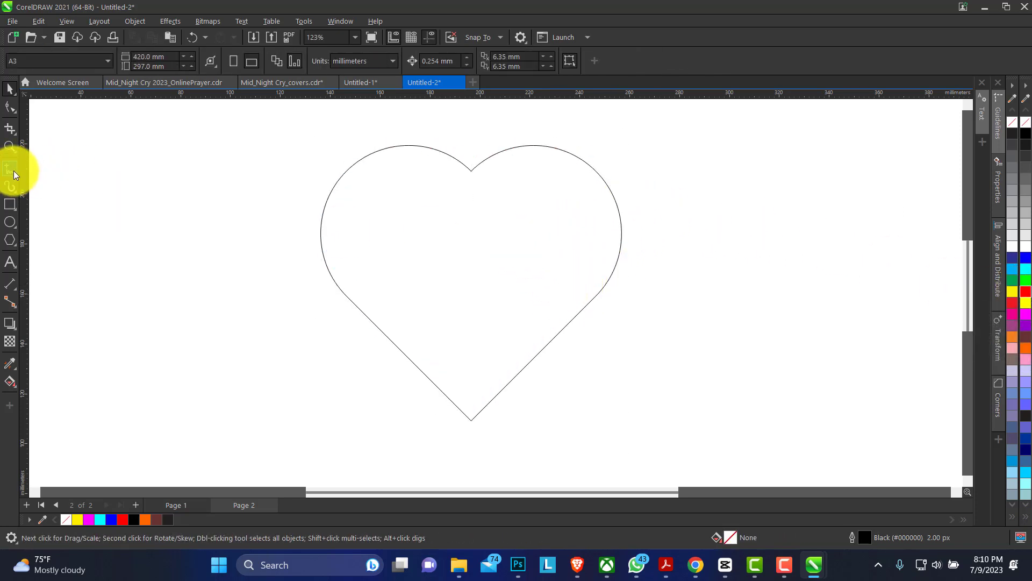
{"action": "left_click", "coordinate": [15, 173]}
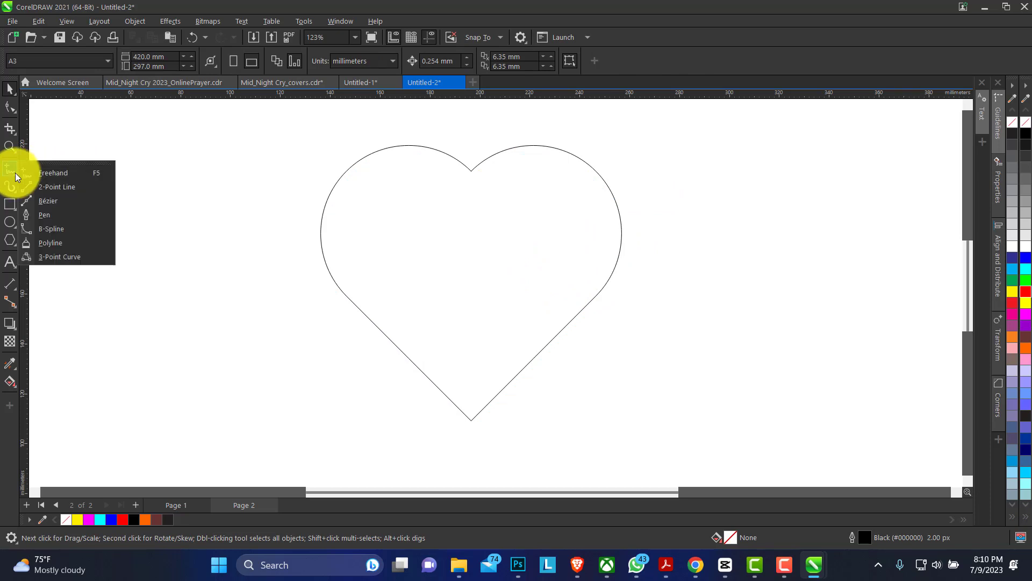
{"action": "left_click", "coordinate": [59, 175]}
{"action": "left_click", "coordinate": [472, 120]}
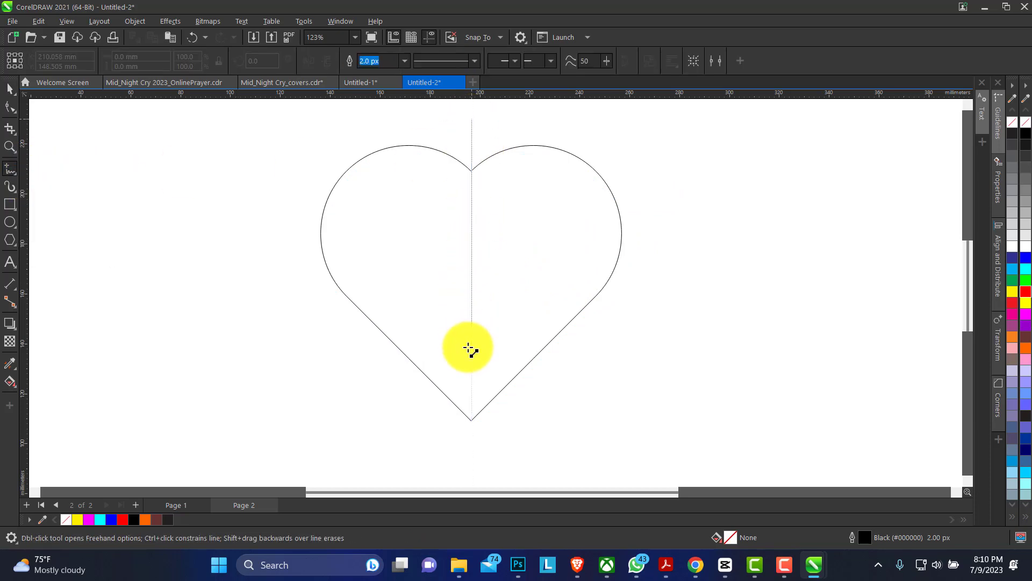
{"action": "left_click", "coordinate": [472, 462]}
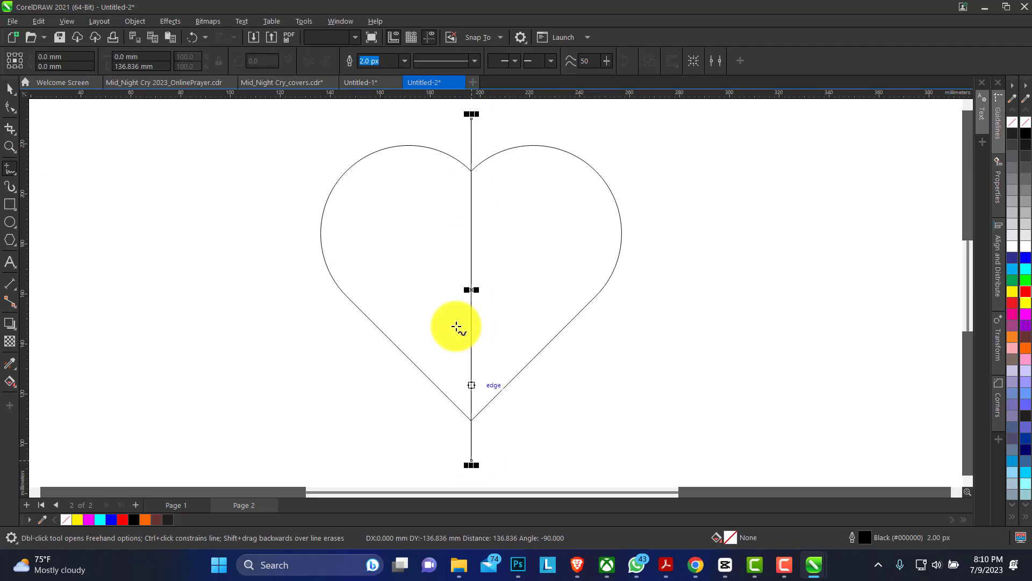
Center the vertical line on the page.
{"action": "left_click", "coordinate": [10, 88]}
{"action": "left_click", "coordinate": [519, 187]}
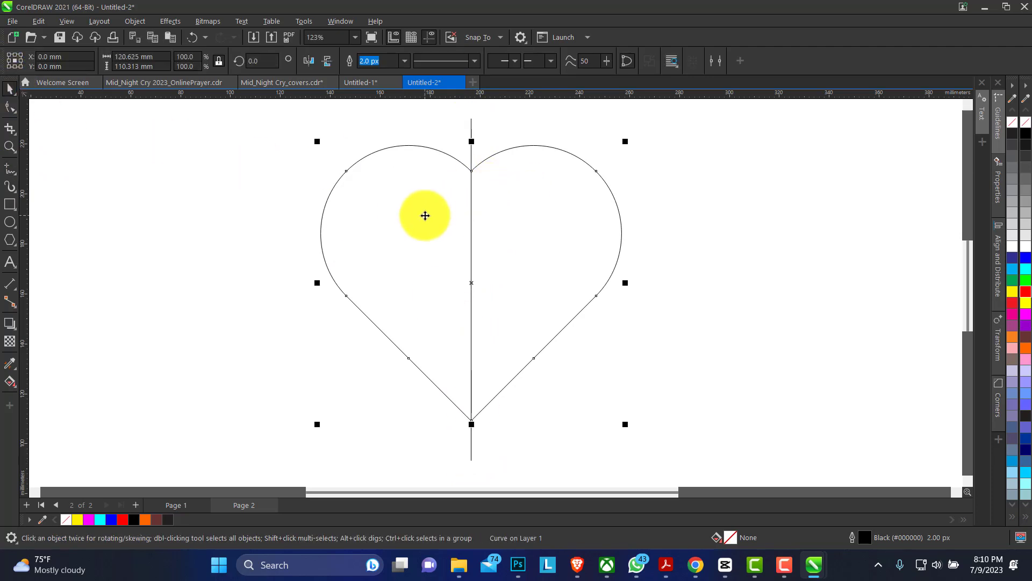
{"action": "left_click", "coordinate": [473, 125], "text": "shift"}
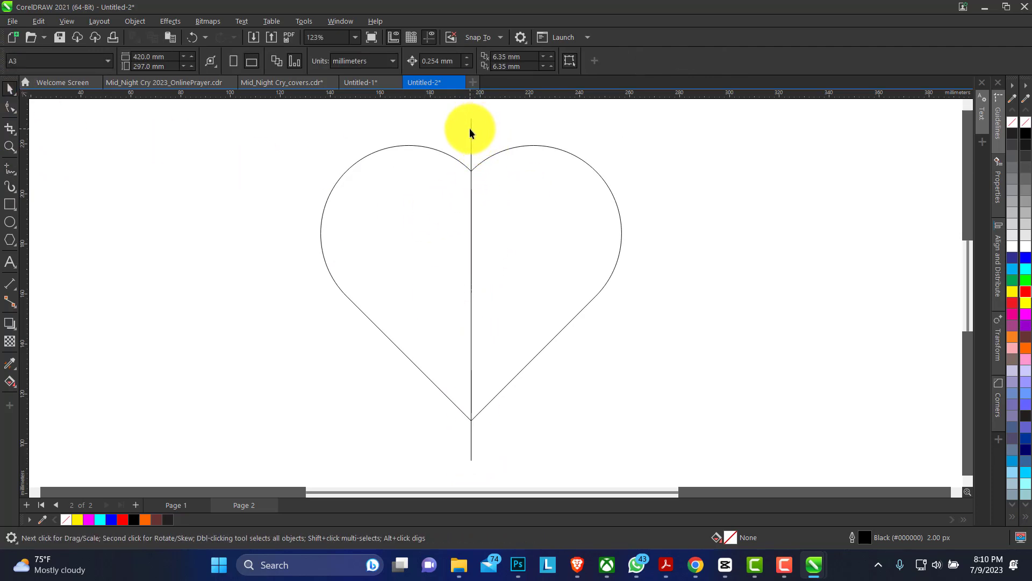
{"action": "left_click", "coordinate": [471, 125]}
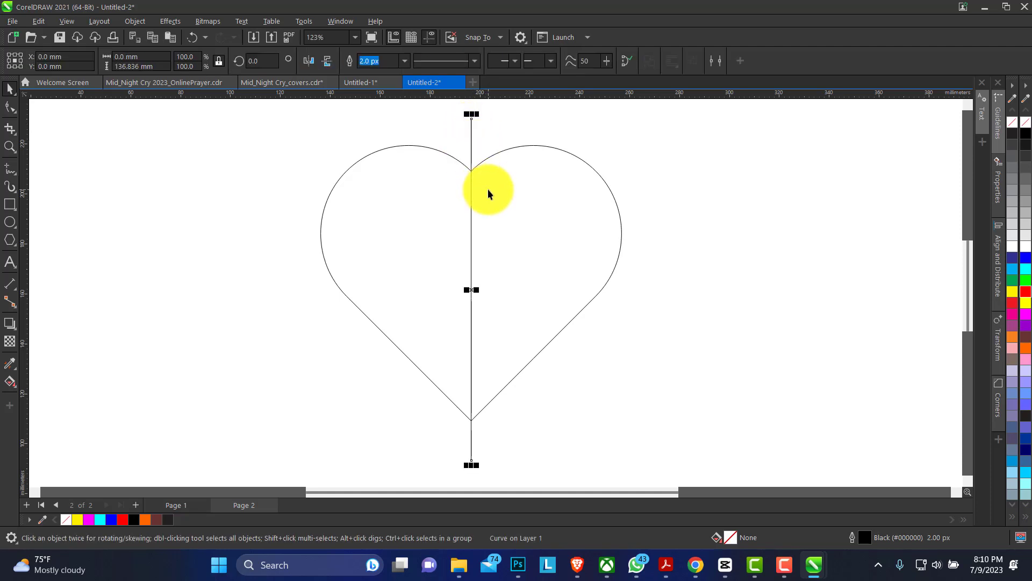
{"action": "key", "text": "p"}
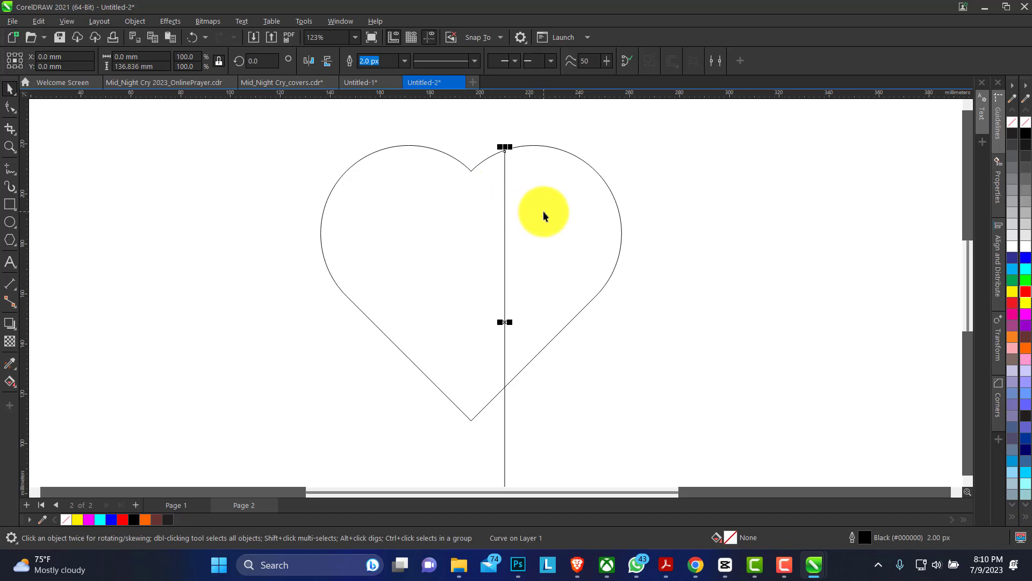
Center the heart on the page so its axis coincides with the vertical line.
{"action": "left_click_drag", "start_coordinate": [505, 321], "coordinate": [471, 279]}
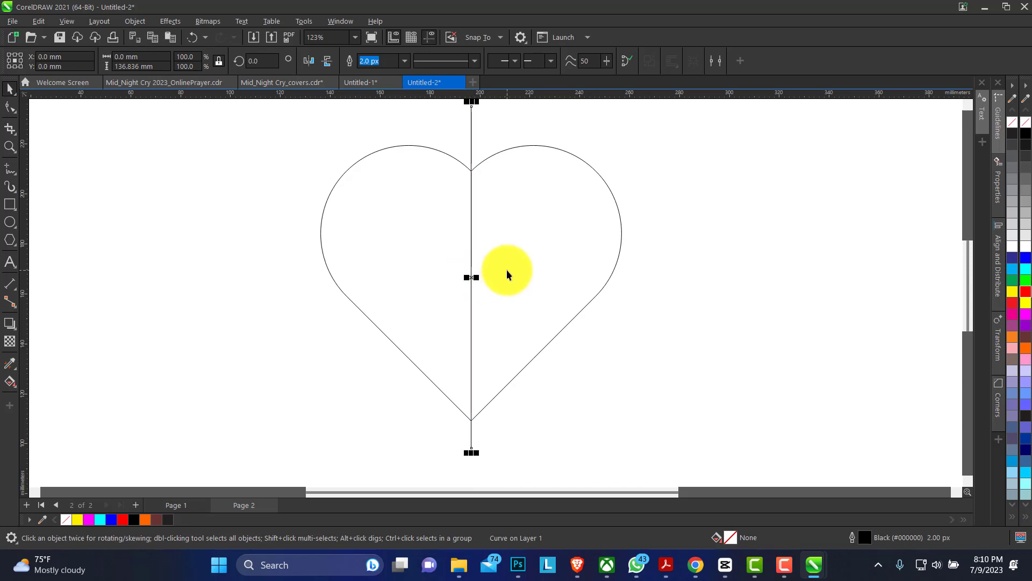
{"action": "key", "text": "ctrl+z"}
{"action": "left_click", "coordinate": [468, 272]}
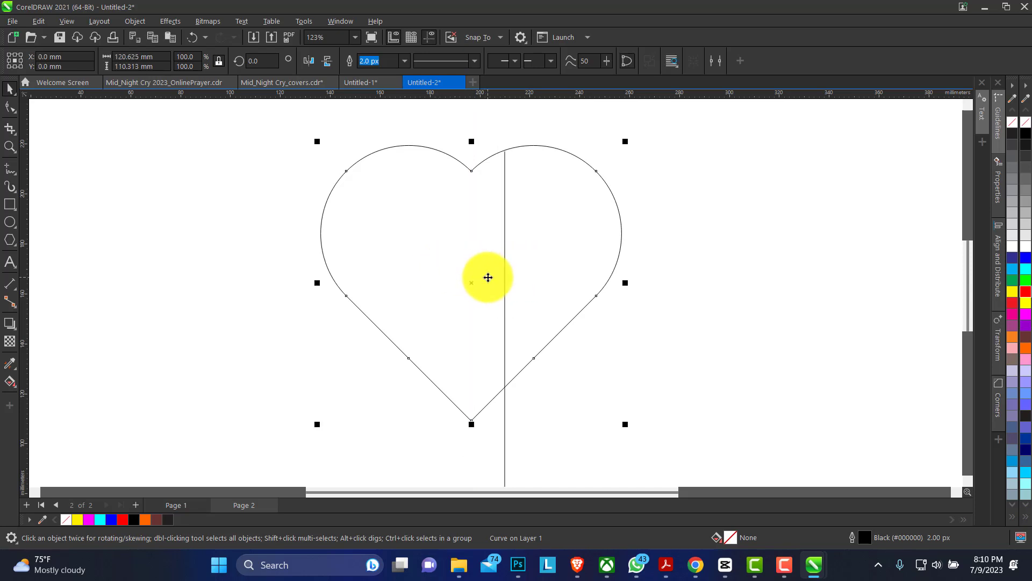
{"action": "key", "text": "p"}
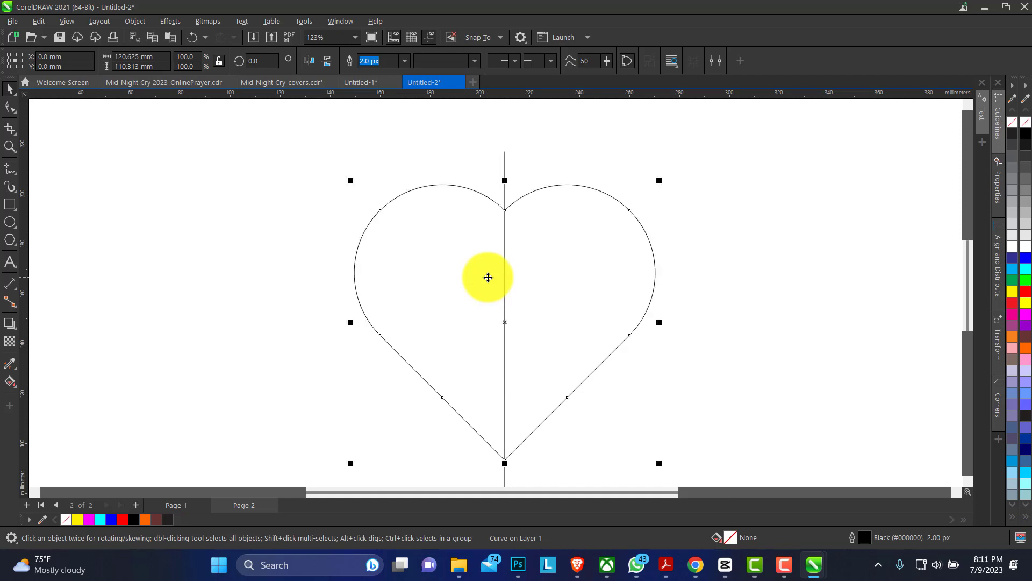
Cut the heart along the vertical center line with Back Minus Front, using both objects.
{"action": "left_click", "coordinate": [11, 147]}
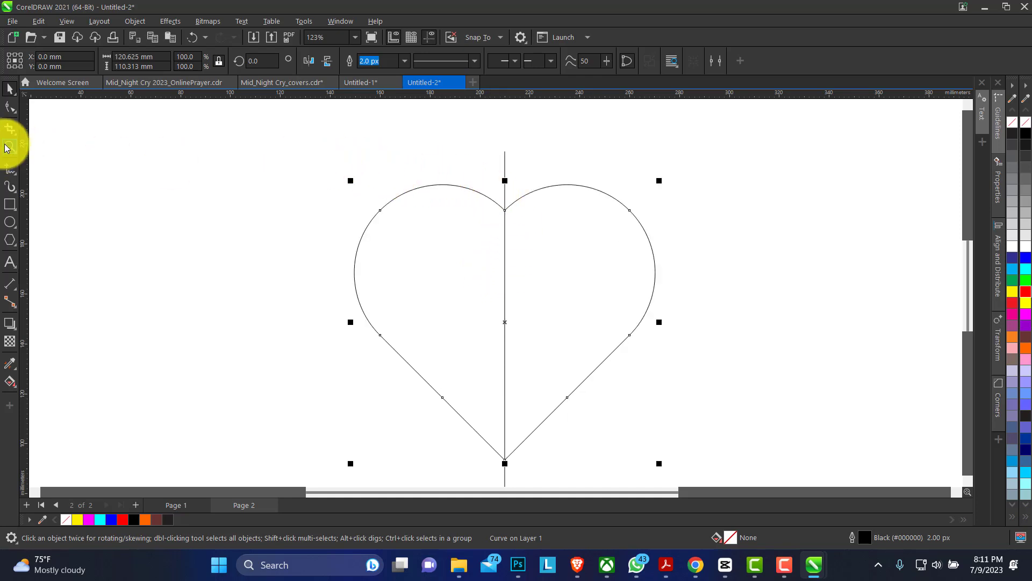
{"action": "right_click", "coordinate": [495, 220]}
{"action": "left_click_drag", "start_coordinate": [376, 200], "coordinate": [634, 384]}
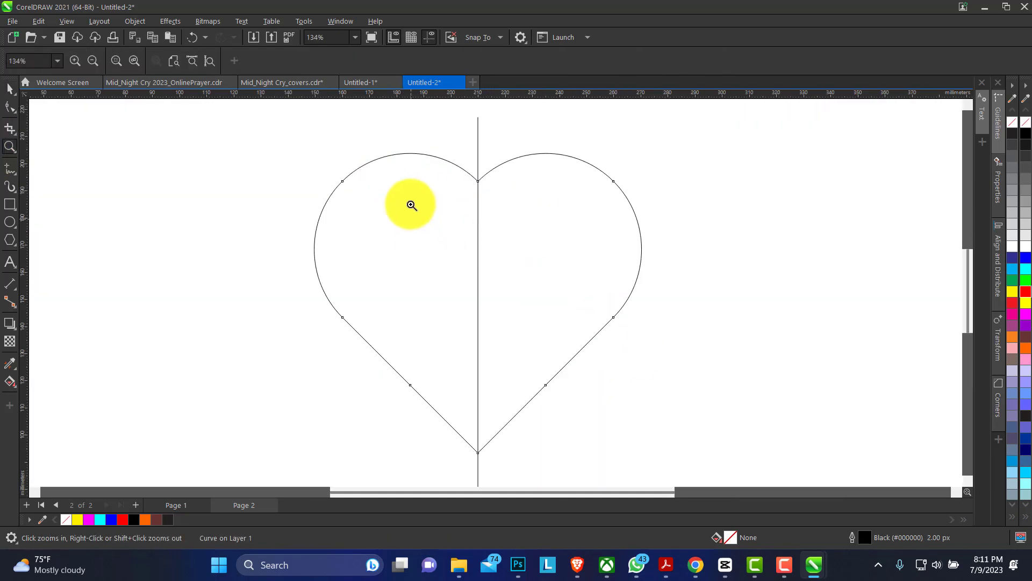
{"action": "left_click", "coordinate": [9, 87]}
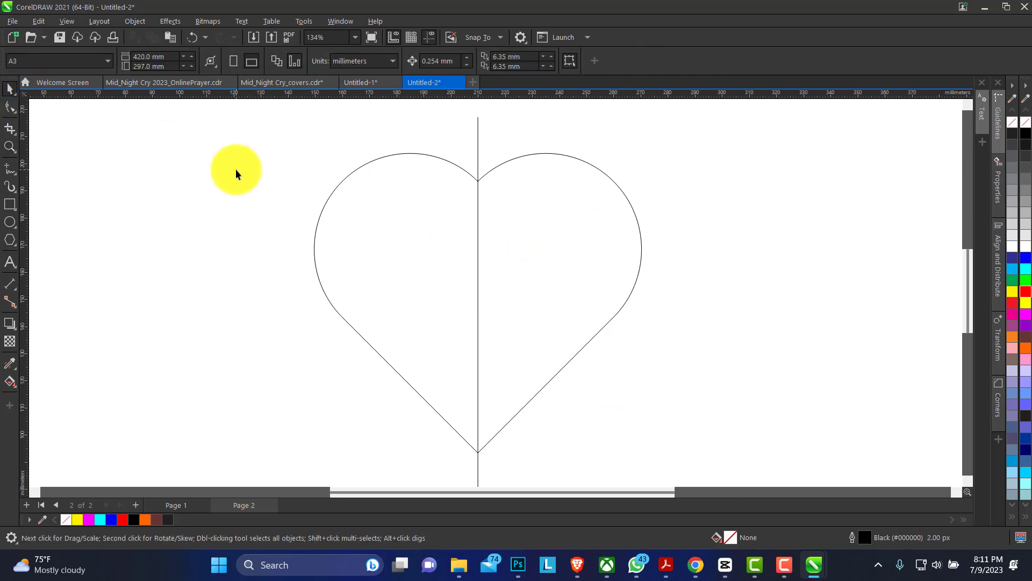
{"action": "key", "text": "ctrl+a"}
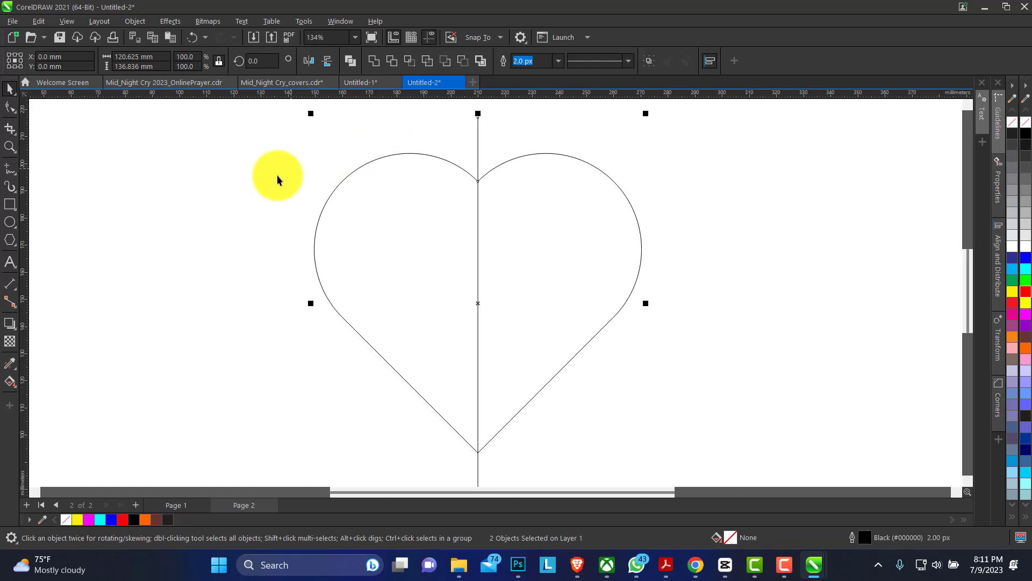
{"action": "left_click", "coordinate": [264, 187]}
{"action": "key", "text": "ctrl+a"}
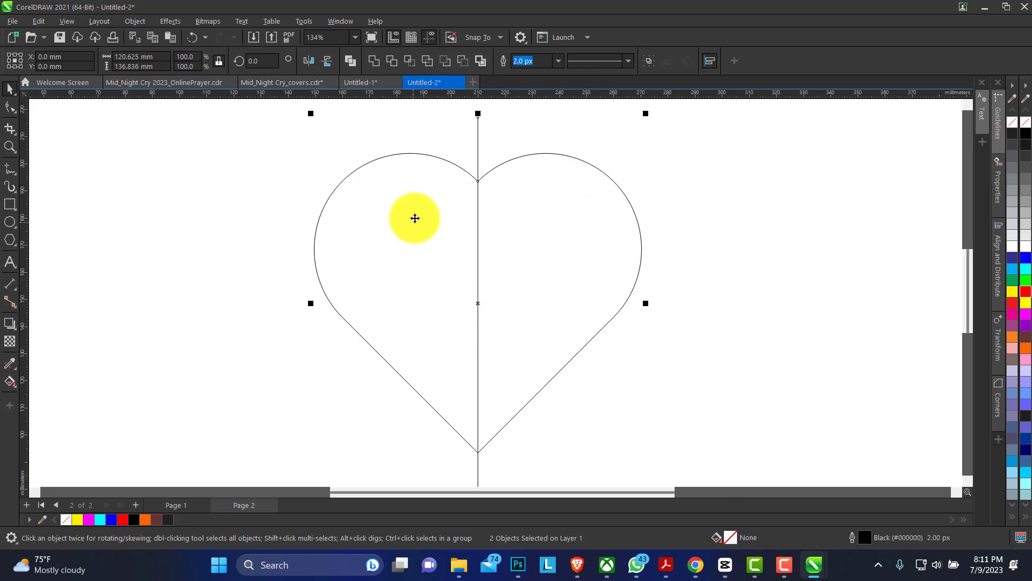
{"action": "left_click", "coordinate": [464, 61]}
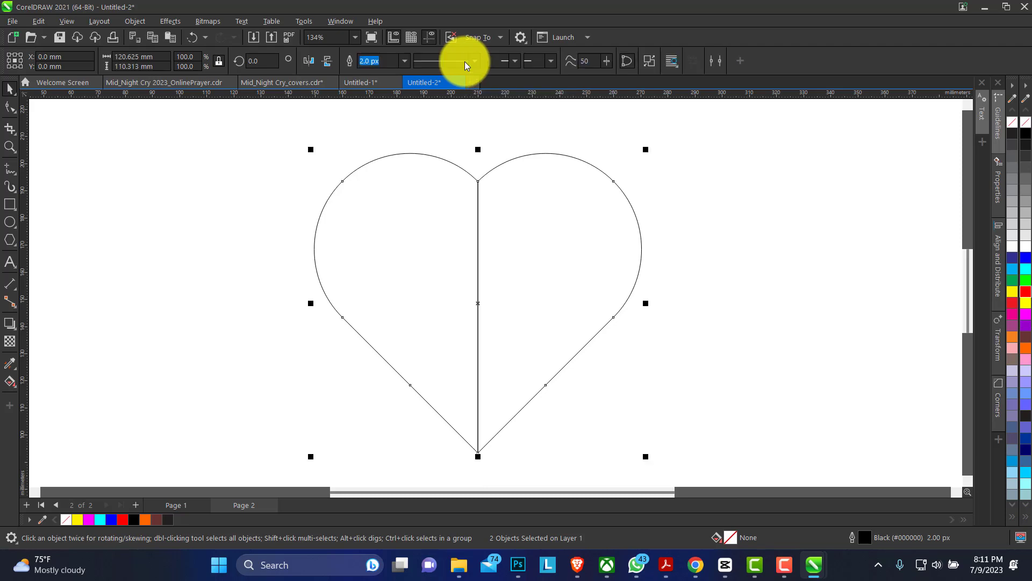
Shift the cut heart slightly up and break its curve apart into two separate halves.
{"action": "left_click", "coordinate": [448, 144]}
{"action": "left_click", "coordinate": [544, 225]}
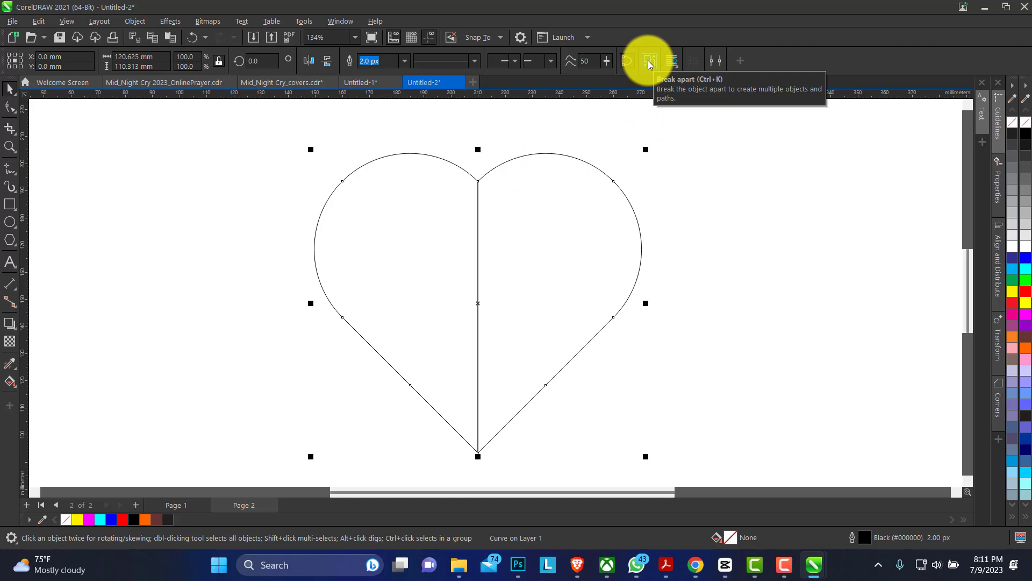
{"action": "left_click_drag", "start_coordinate": [556, 192], "coordinate": [643, 176]}
{"action": "left_click_drag", "start_coordinate": [594, 223], "coordinate": [530, 215]}
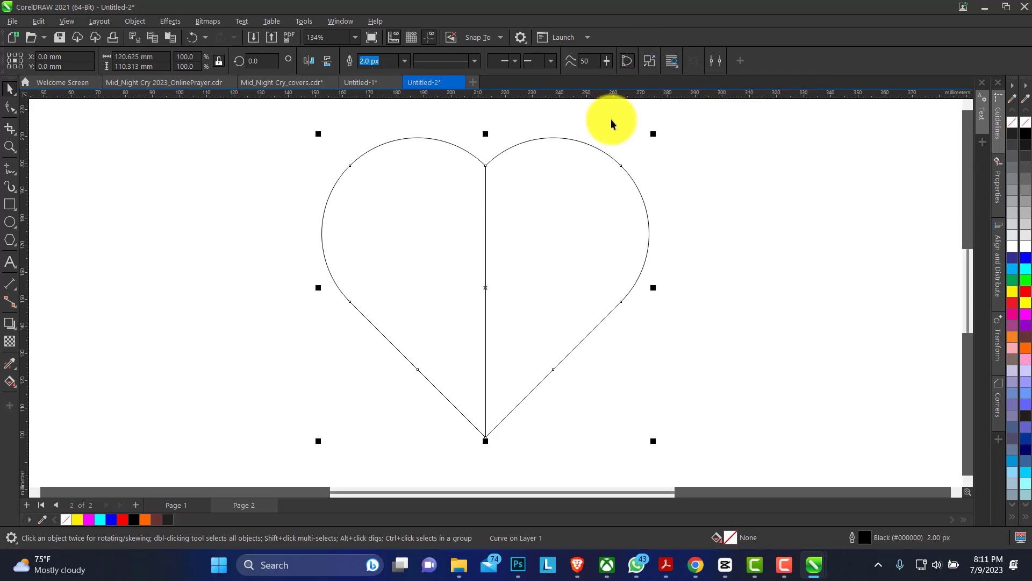
{"action": "right_click", "coordinate": [563, 136]}
{"action": "left_click", "coordinate": [544, 140]}
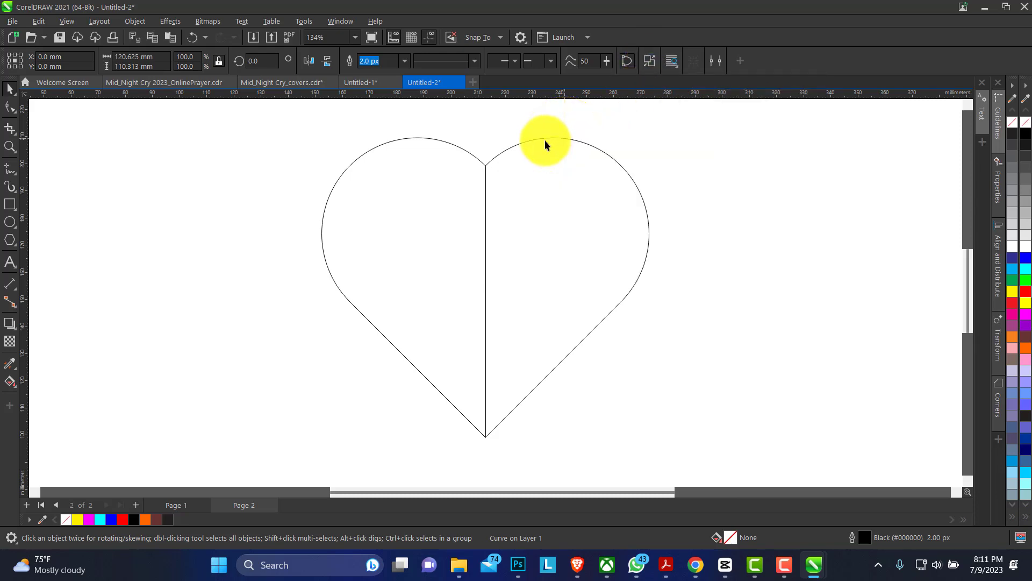
{"action": "left_click", "coordinate": [544, 138]}
{"action": "right_click", "coordinate": [544, 139]}
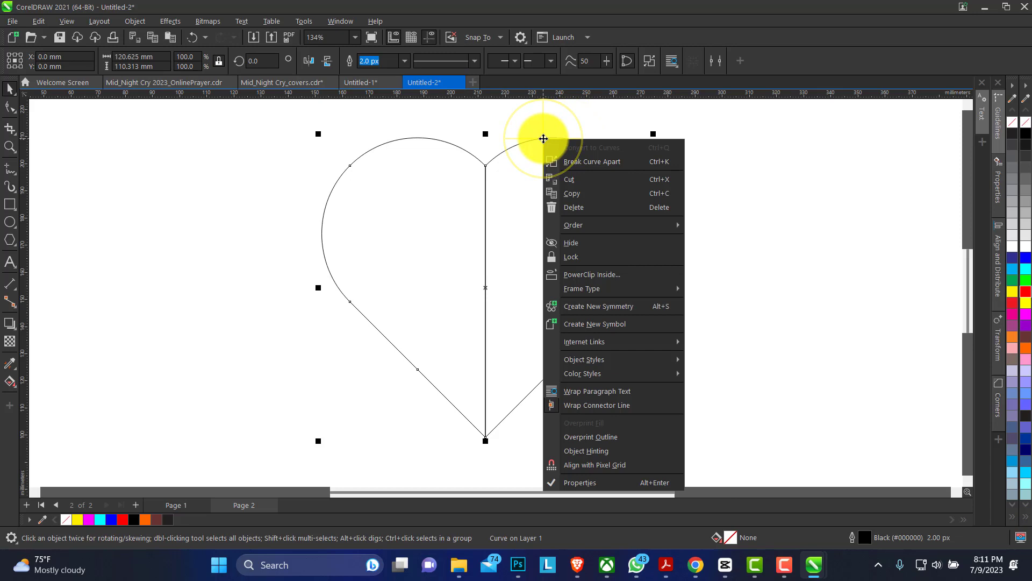
{"action": "left_click", "coordinate": [607, 162]}
Move the two heart halves away from each other and delete the right half.
{"action": "left_click_drag", "start_coordinate": [541, 223], "coordinate": [607, 229]}
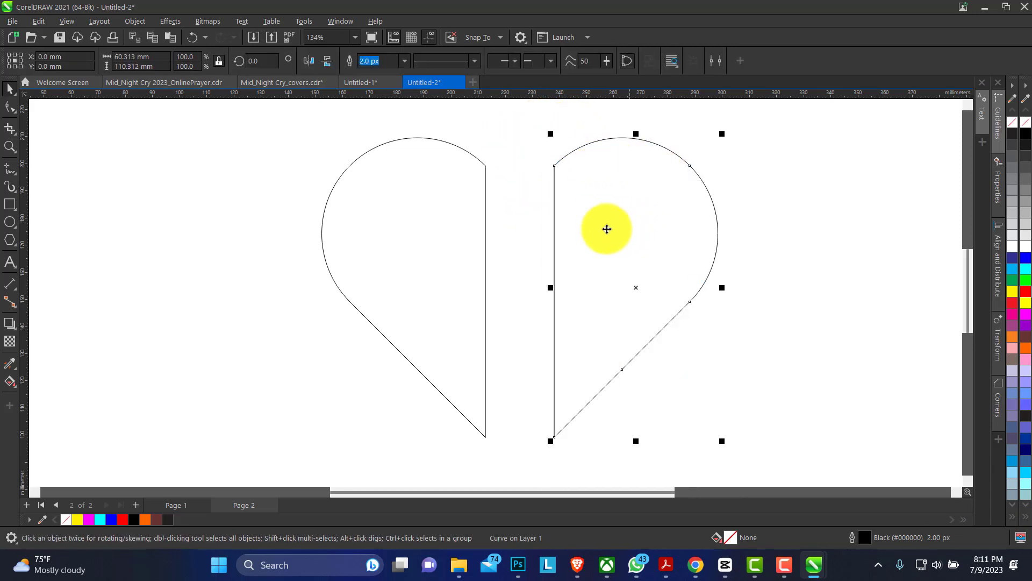
{"action": "left_click_drag", "start_coordinate": [452, 233], "coordinate": [393, 244]}
{"action": "left_click_drag", "start_coordinate": [595, 238], "coordinate": [581, 238]}
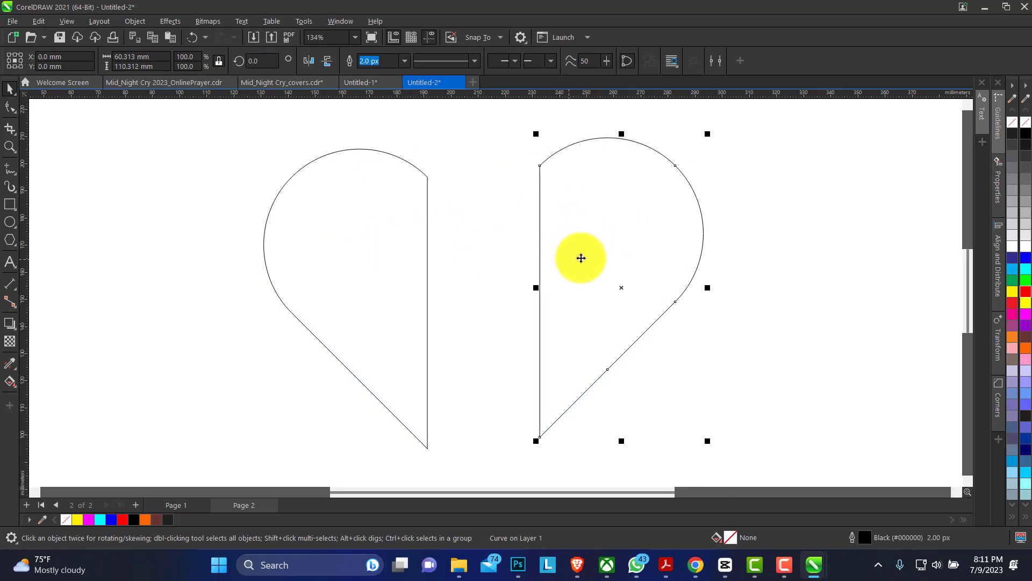
{"action": "key", "text": "Delete"}
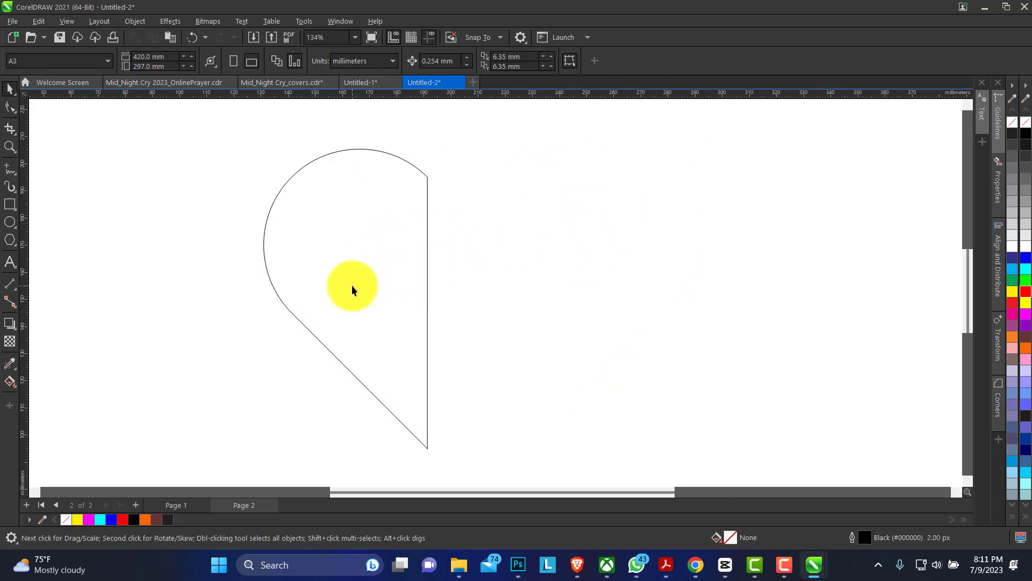
Place a copy of the remaining half-heart on the right side of the page and shift the original farther left.
{"action": "left_click_drag", "start_coordinate": [352, 290], "coordinate": [695, 278]}
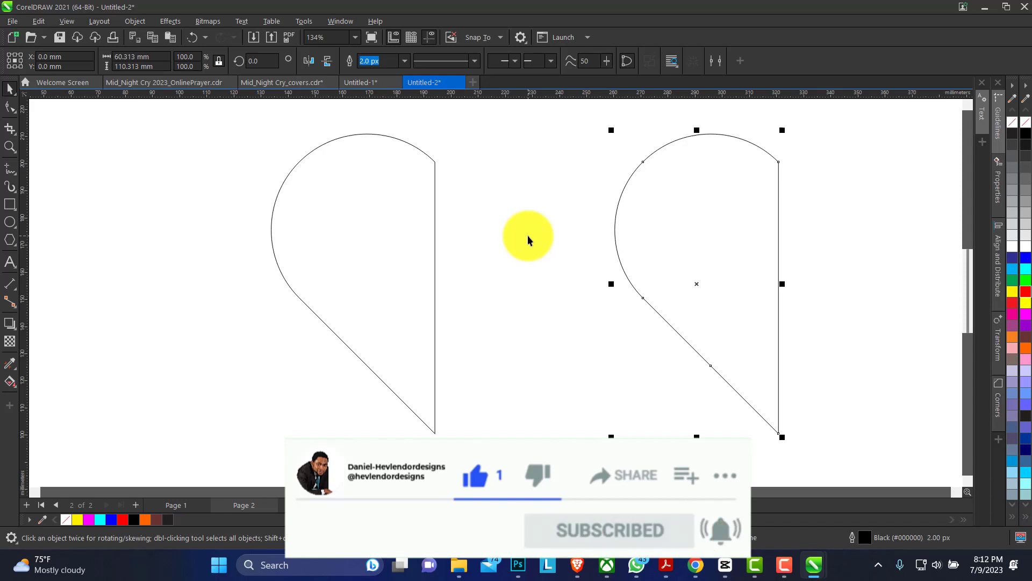
{"action": "left_click_drag", "start_coordinate": [392, 271], "coordinate": [347, 268]}
{"action": "left_click", "coordinate": [412, 237]}
{"action": "left_click", "coordinate": [353, 246]}
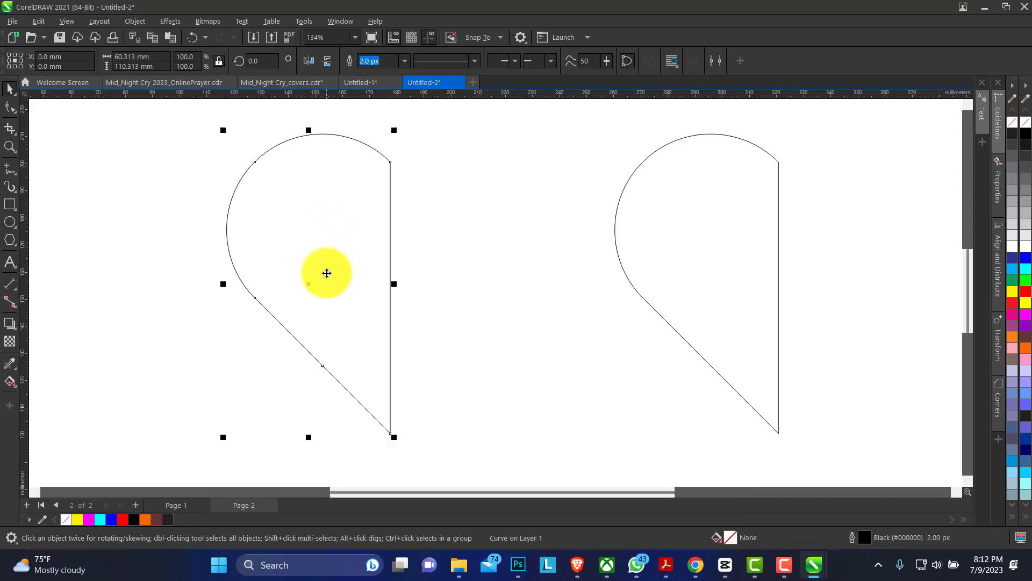
Apply the Mesh Fill tool to the left half-heart.
{"action": "left_click", "coordinate": [16, 387]}
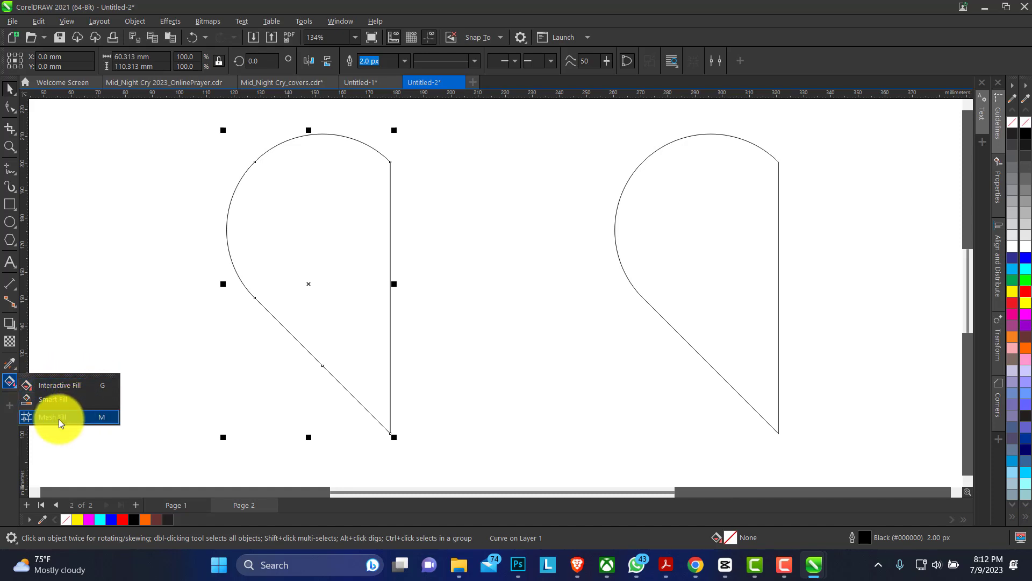
{"action": "left_click", "coordinate": [57, 436]}
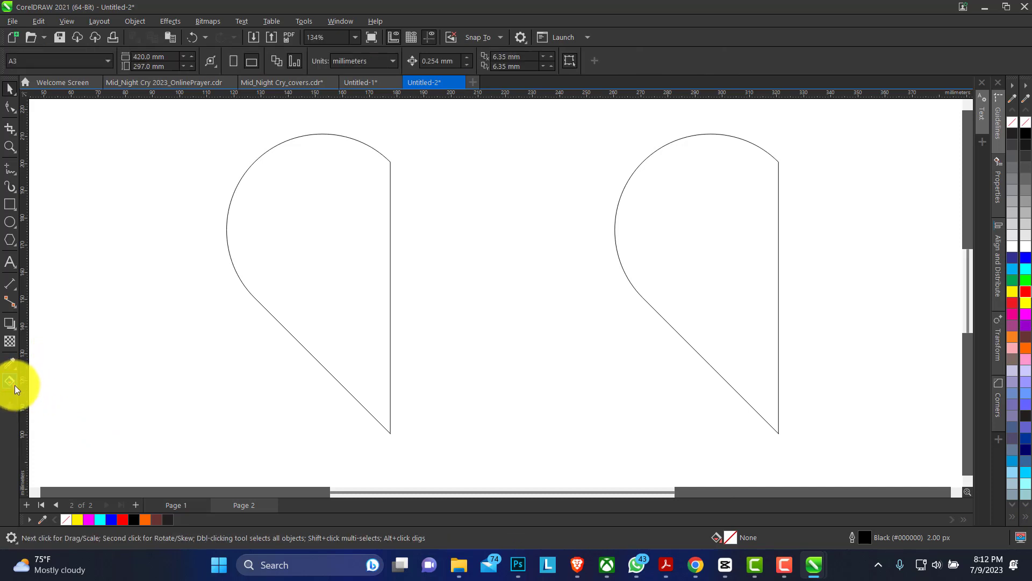
{"action": "left_click", "coordinate": [15, 386]}
{"action": "left_click", "coordinate": [38, 356]}
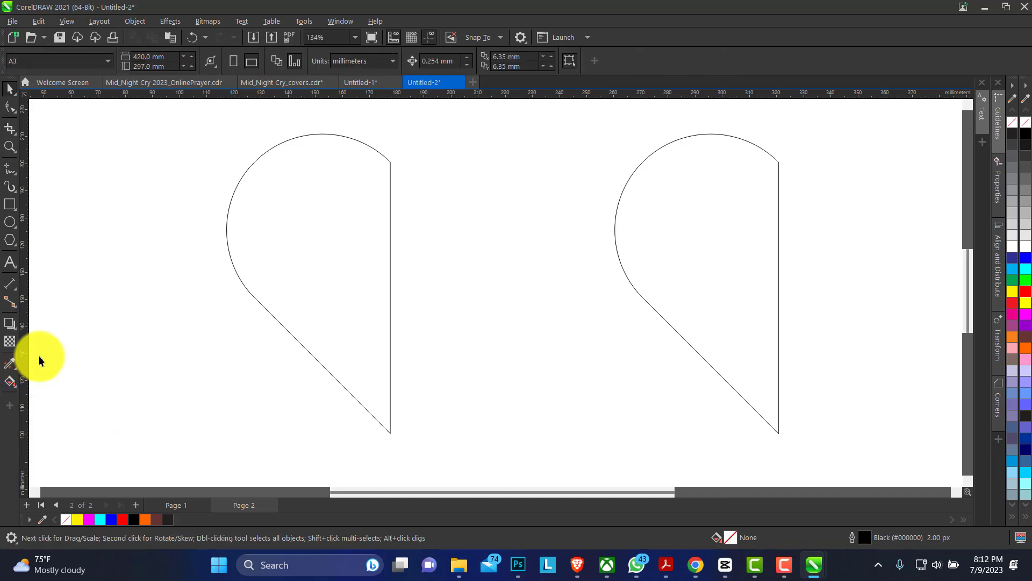
{"action": "left_click", "coordinate": [17, 387]}
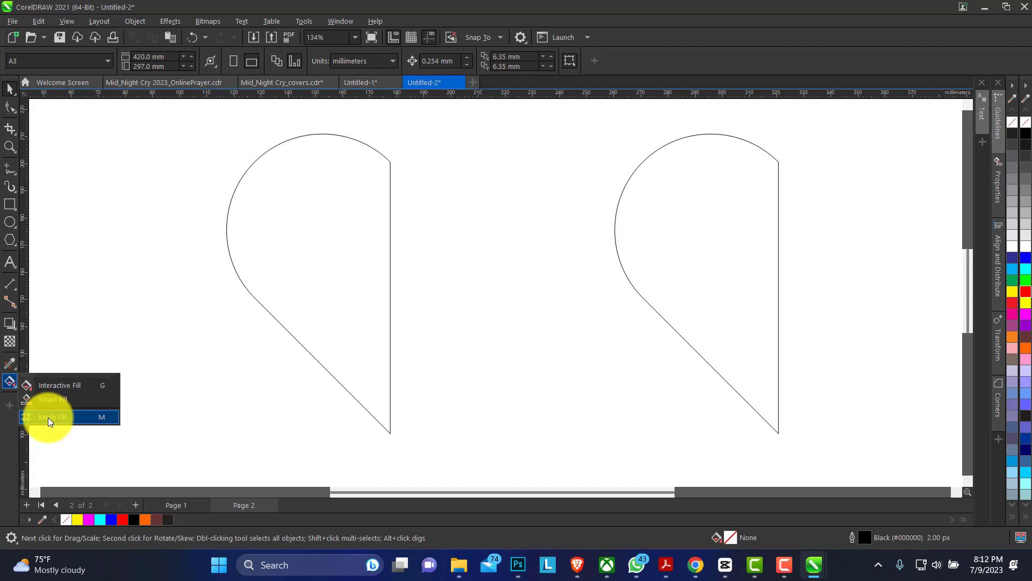
{"action": "left_click", "coordinate": [56, 417]}
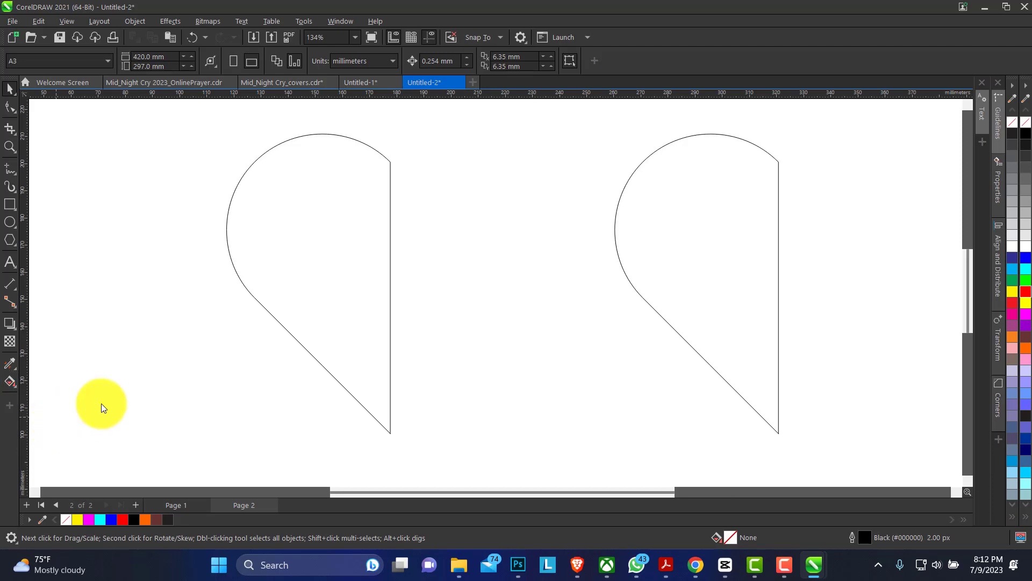
{"action": "left_click", "coordinate": [251, 236]}
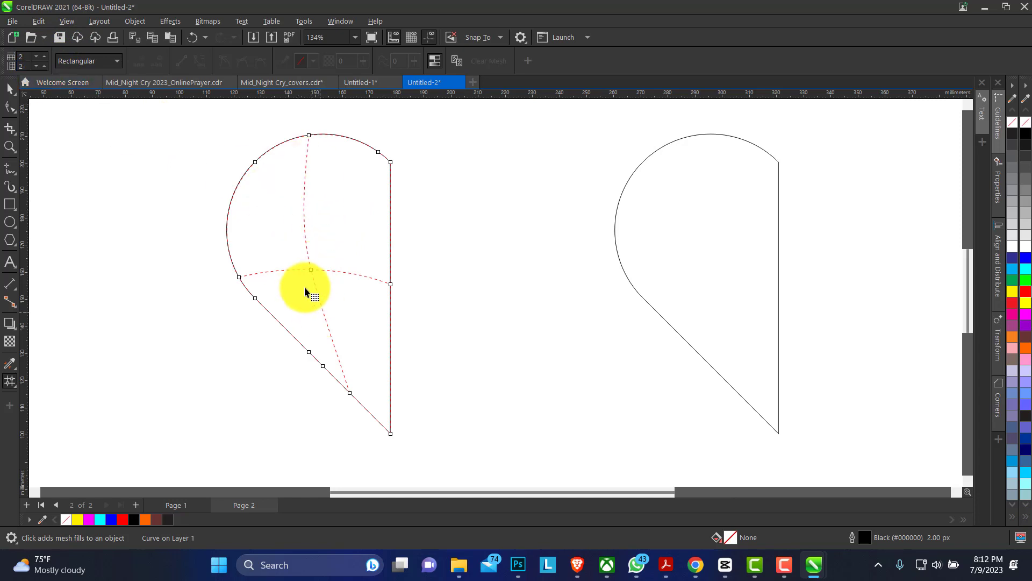
Reduce the left half-heart's mesh grid to 1 column by 1 row and reselect the half as an object.
{"action": "left_click", "coordinate": [37, 66]}
{"action": "left_click", "coordinate": [36, 57]}
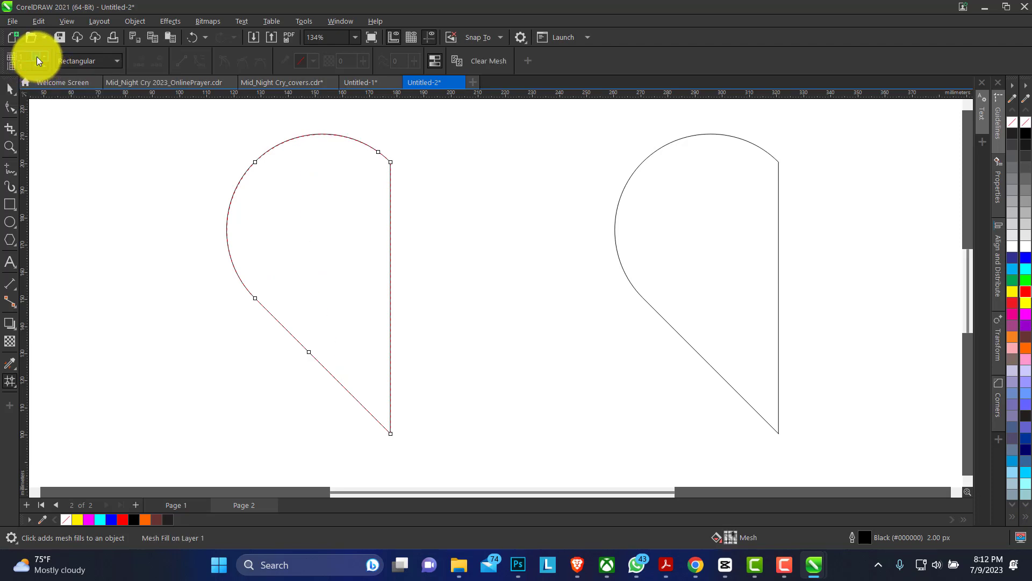
{"action": "left_click", "coordinate": [11, 89]}
{"action": "left_click", "coordinate": [332, 201]}
{"action": "left_click", "coordinate": [116, 204]}
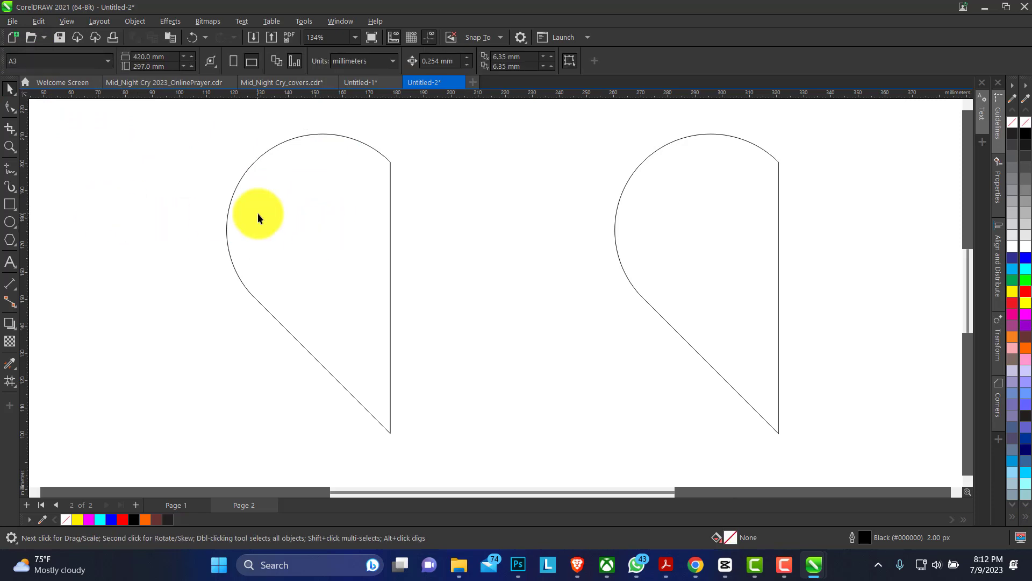
{"action": "left_click", "coordinate": [316, 212]}
Draw an upright rectangle about 18 mm wide left of the half-heart and stretch its height to about 56 mm.
{"action": "left_click", "coordinate": [10, 205]}
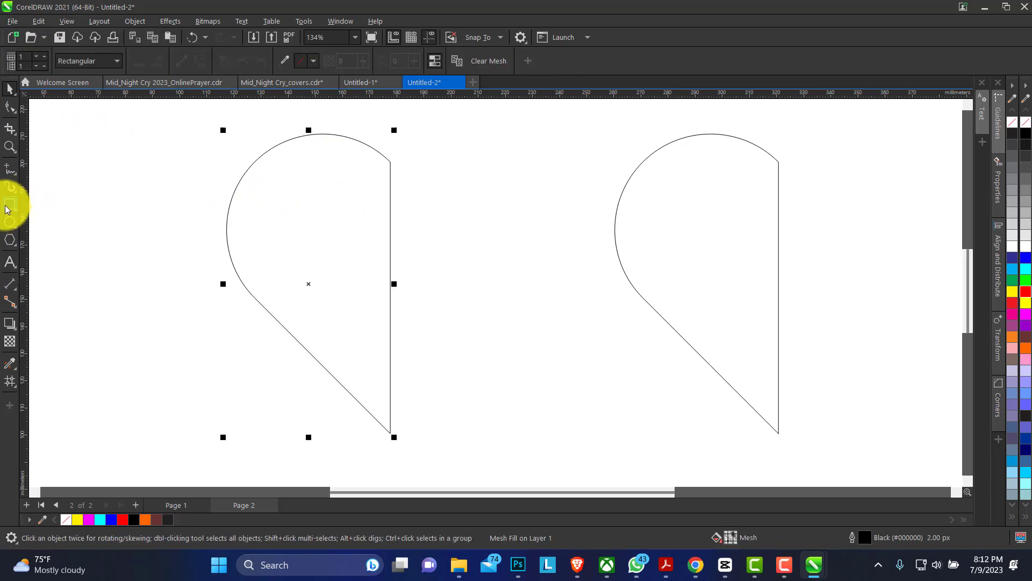
{"action": "left_click_drag", "start_coordinate": [144, 176], "coordinate": [193, 311]}
{"action": "left_click", "coordinate": [10, 89]}
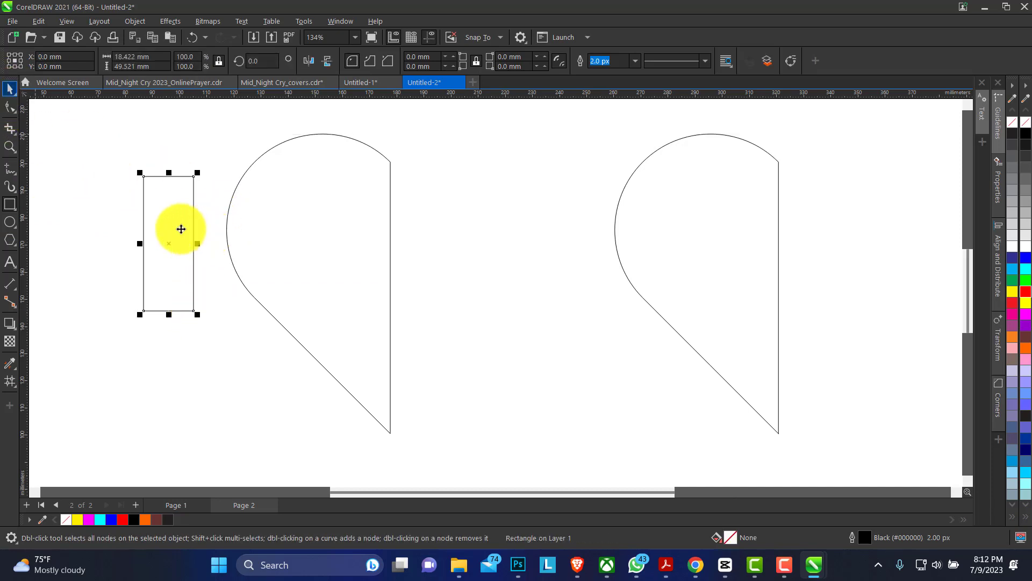
{"action": "left_click_drag", "start_coordinate": [180, 226], "coordinate": [199, 227]}
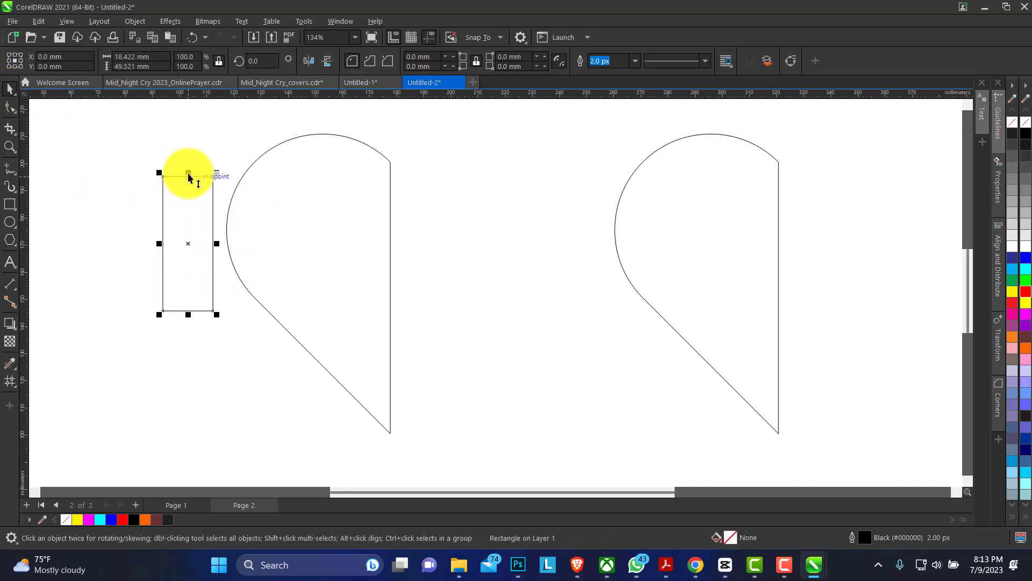
{"action": "left_click_drag", "start_coordinate": [188, 174], "coordinate": [190, 158]}
{"action": "left_click_drag", "start_coordinate": [201, 255], "coordinate": [195, 267]}
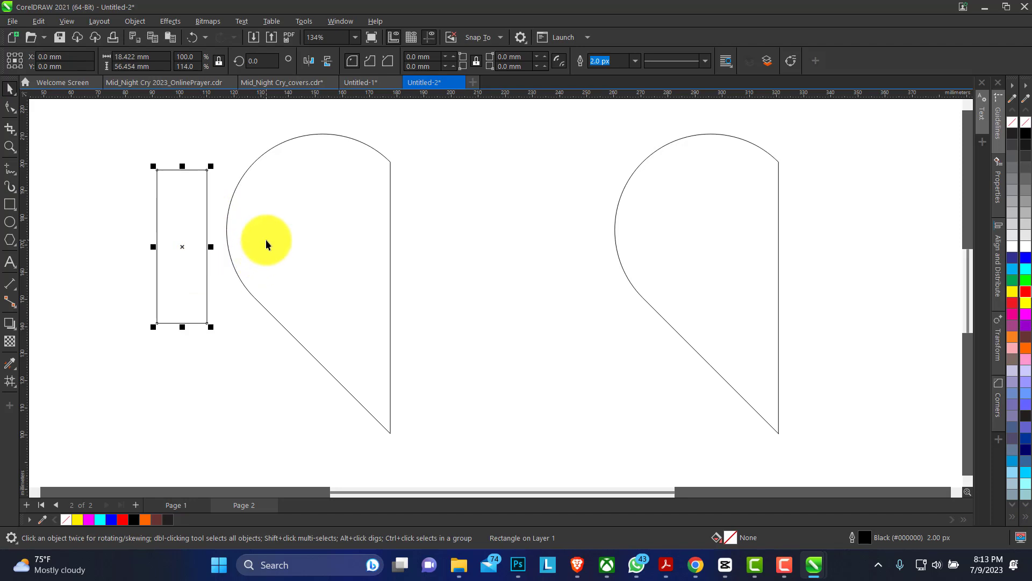
Align the rectangle's left edge with the left edge of the left half-heart.
{"action": "left_click", "coordinate": [223, 153]}
{"action": "left_click", "coordinate": [207, 214]}
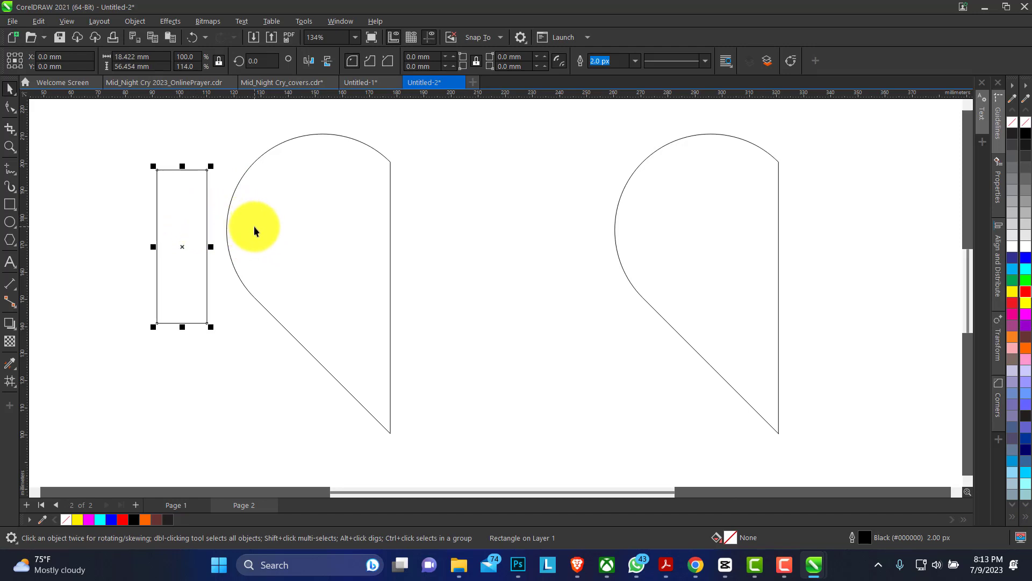
{"action": "left_click", "coordinate": [280, 214], "text": "shift"}
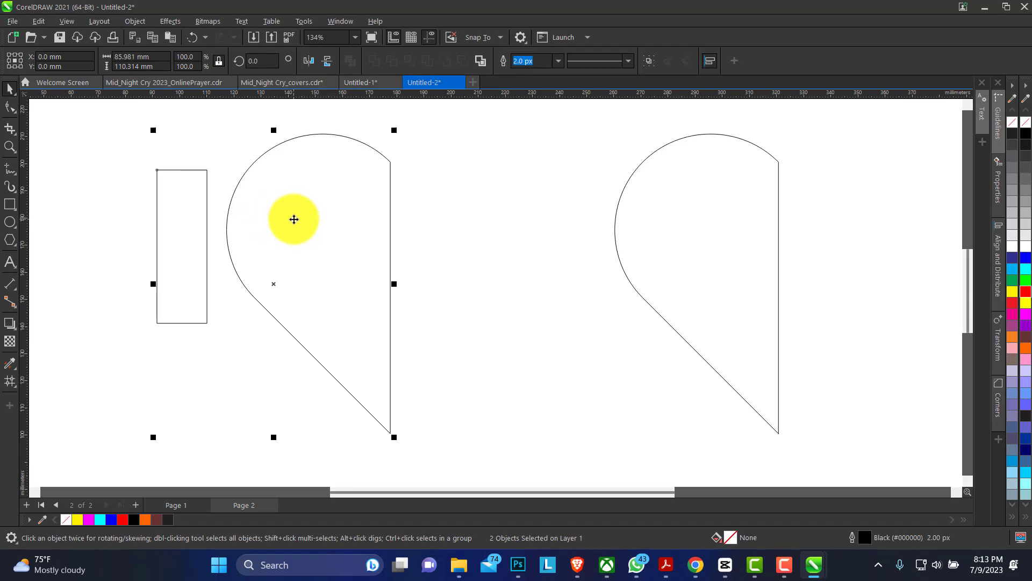
{"action": "key", "text": "l"}
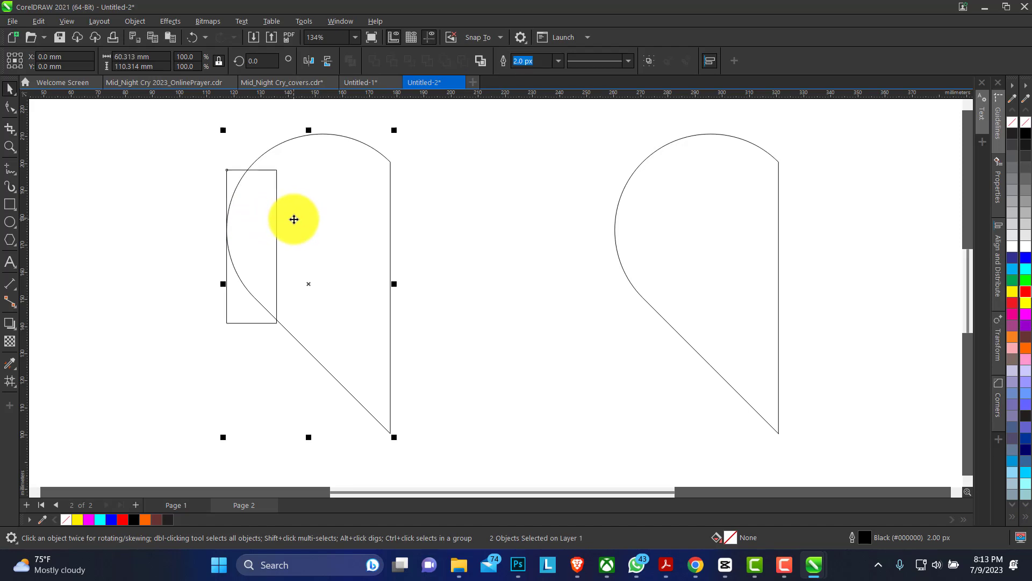
{"action": "left_click", "coordinate": [196, 208]}
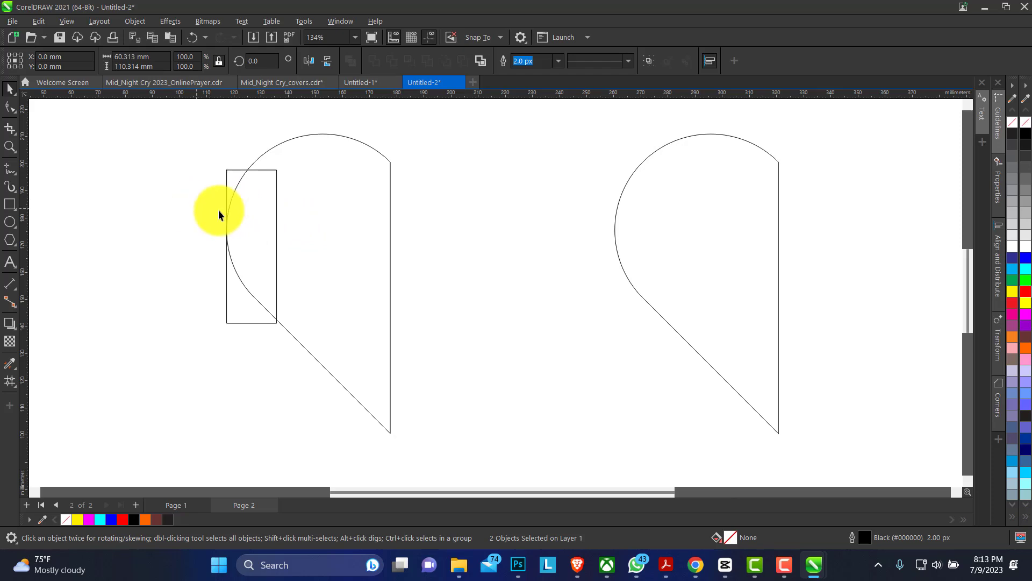
Mirror-copy the rectangle twice to its right so three equal rectangles sit edge to edge, and select all three.
{"action": "left_click", "coordinate": [226, 211]}
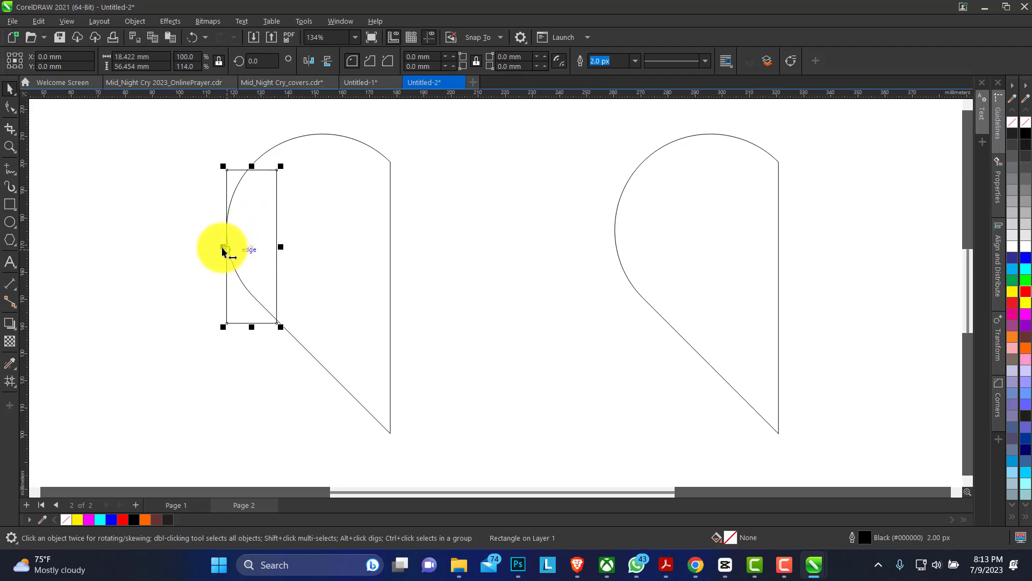
{"action": "left_click_drag", "start_coordinate": [224, 251], "coordinate": [305, 259]}
{"action": "left_click_drag", "start_coordinate": [304, 254], "coordinate": [305, 254]}
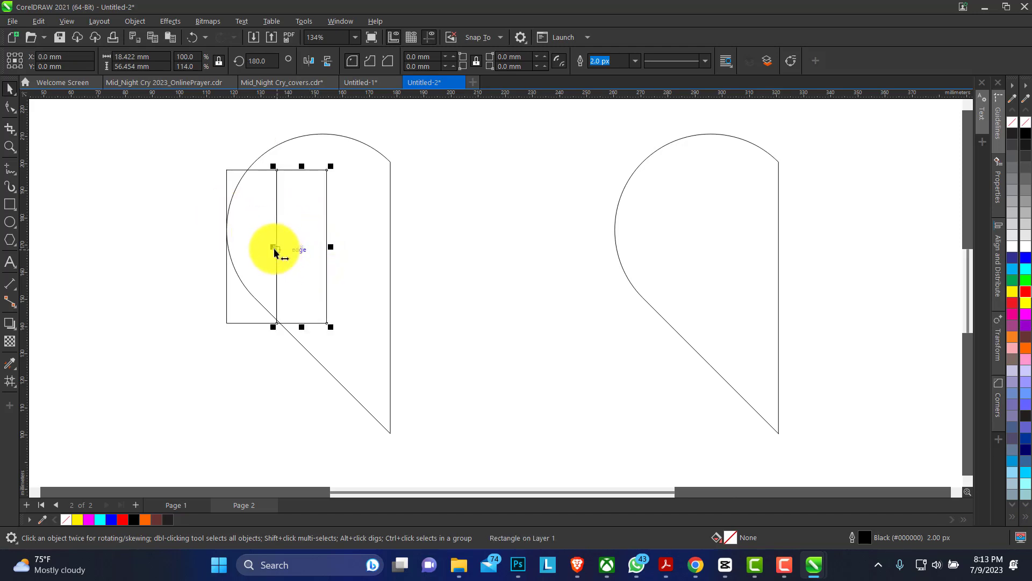
{"action": "left_click_drag", "start_coordinate": [275, 251], "coordinate": [346, 255]}
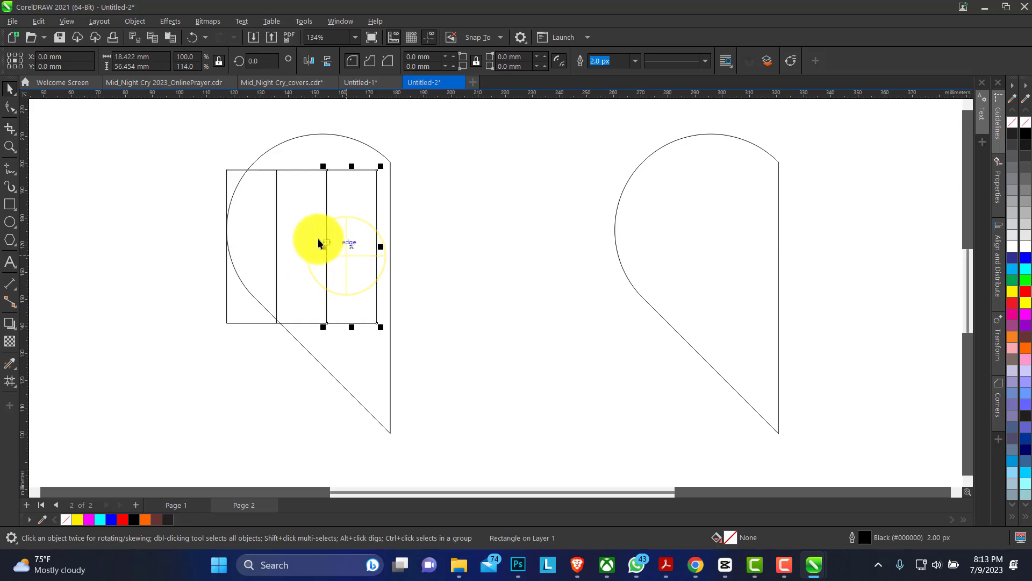
{"action": "left_click_drag", "start_coordinate": [184, 160], "coordinate": [392, 340]}
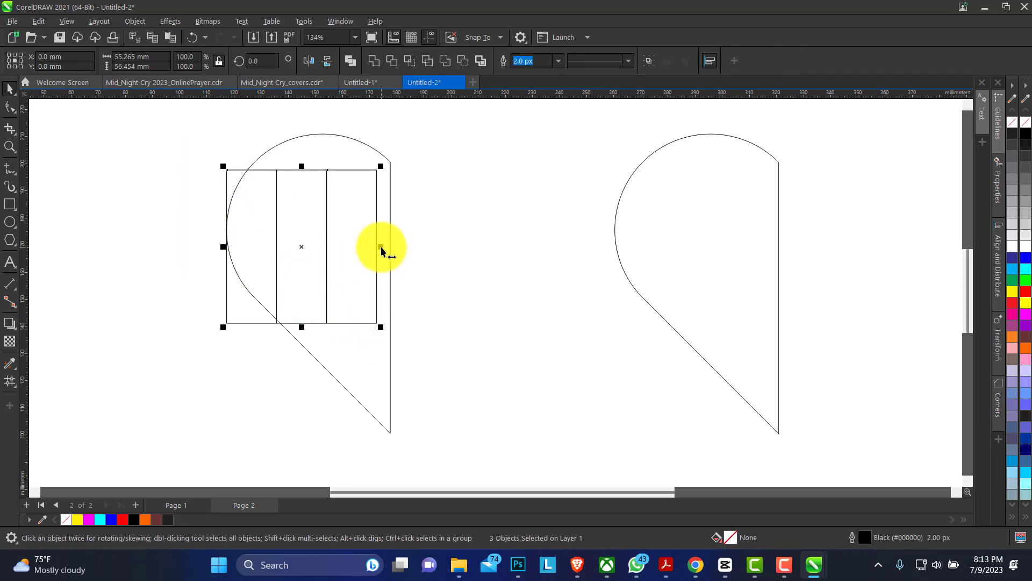
Stretch the three rectangles horizontally to the half-heart's straight edge, making them about 60 mm wide overall.
{"action": "left_click_drag", "start_coordinate": [381, 249], "coordinate": [392, 260]}
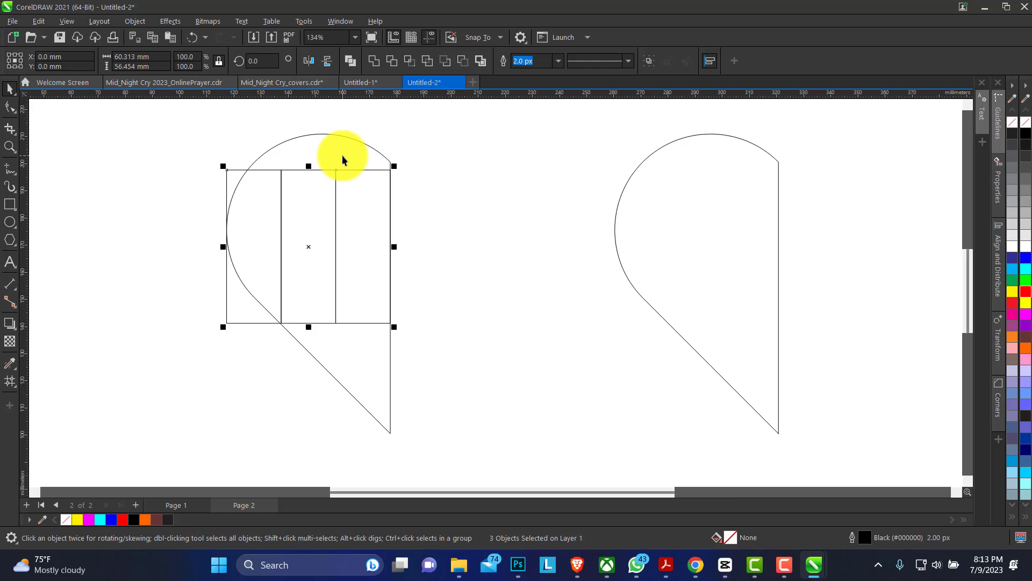
Make two narrower copies of the left half-heart, keeping the straight edge fixed and ending their curved sides at the two rectangle divisions.
{"action": "left_click", "coordinate": [325, 155]}
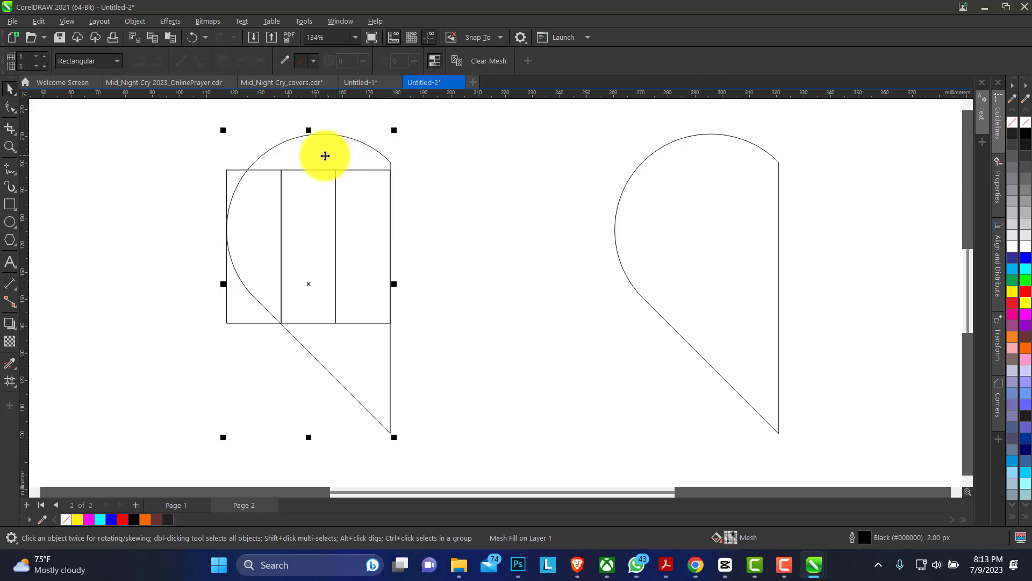
{"action": "left_click", "coordinate": [249, 151]}
{"action": "left_click", "coordinate": [301, 154]}
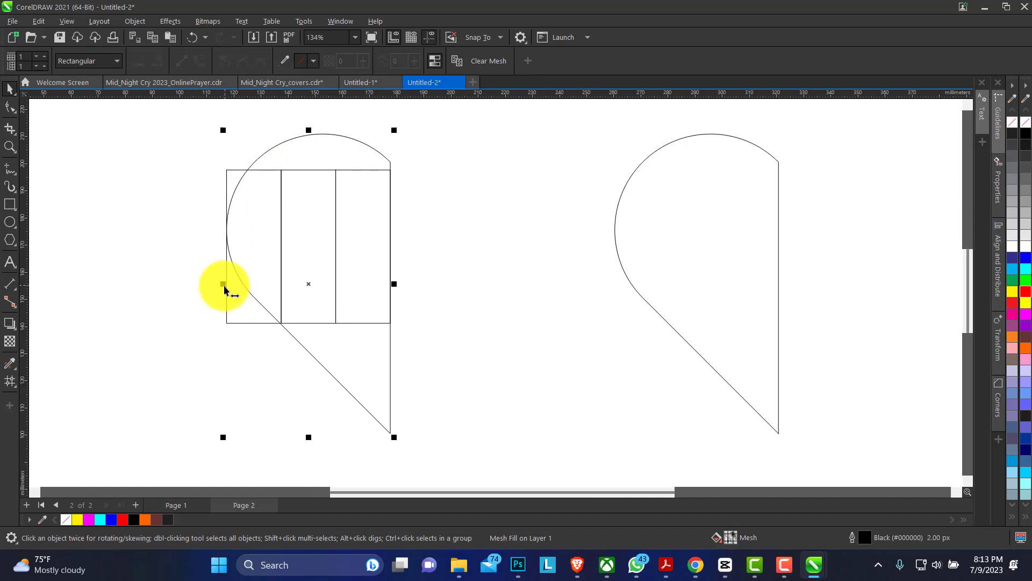
{"action": "left_click_drag", "start_coordinate": [224, 289], "coordinate": [281, 292]}
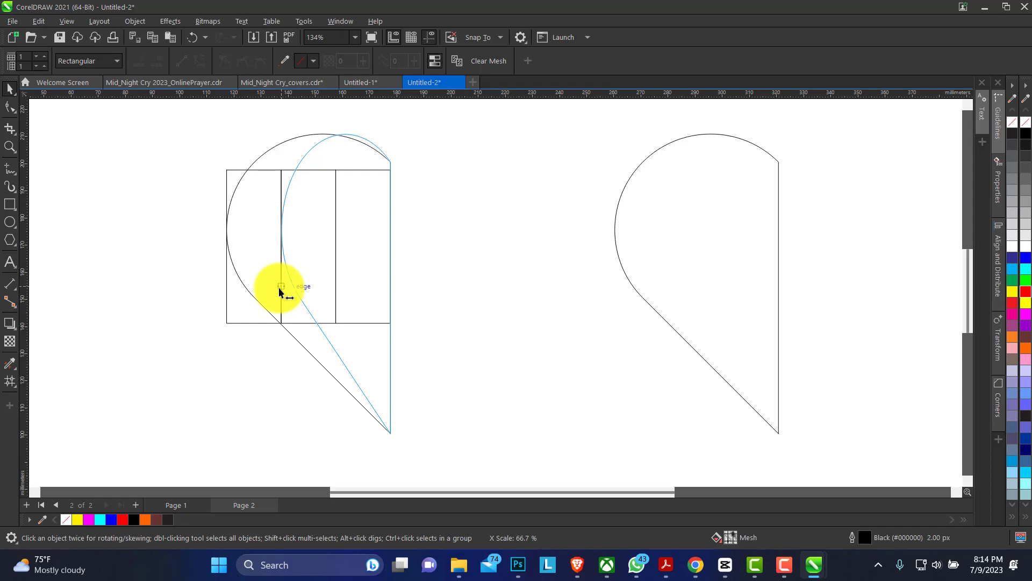
{"action": "left_click_drag", "start_coordinate": [279, 291], "coordinate": [279, 290]}
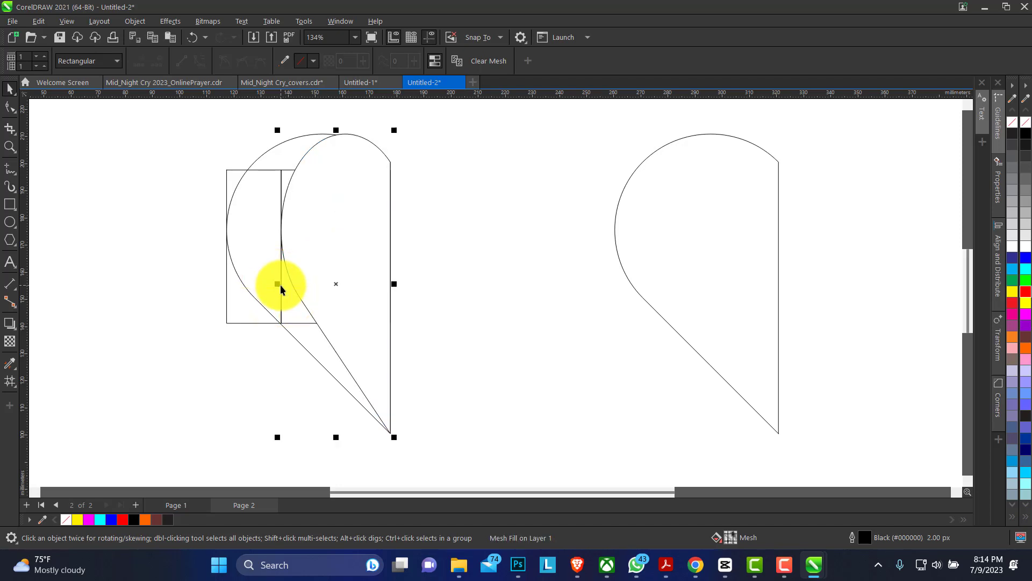
{"action": "key", "text": "ctrl+r"}
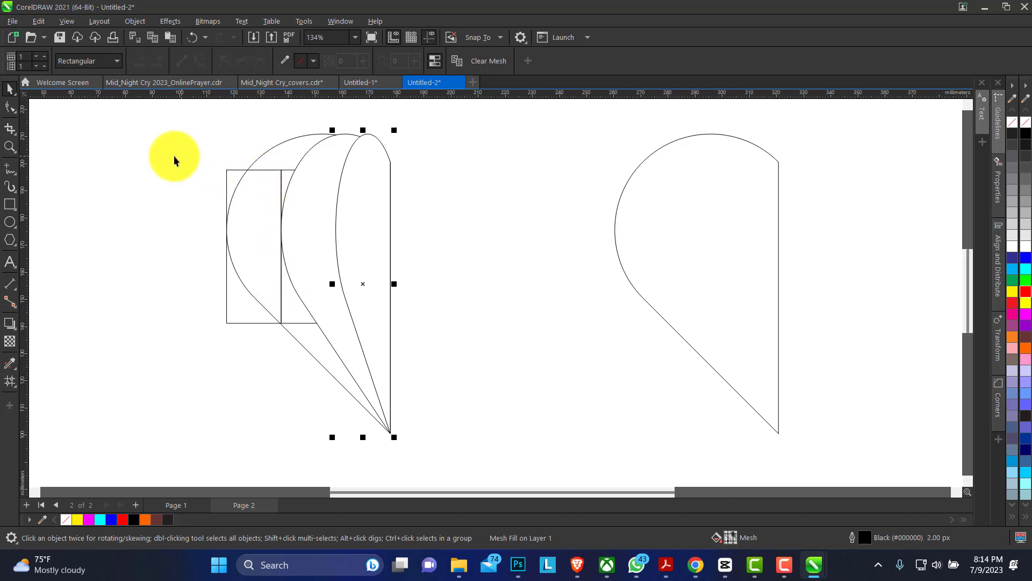
Select the three guide rectangles together and delete them, leaving the nested half-hearts.
{"action": "left_click_drag", "start_coordinate": [430, 349], "coordinate": [430, 349]}
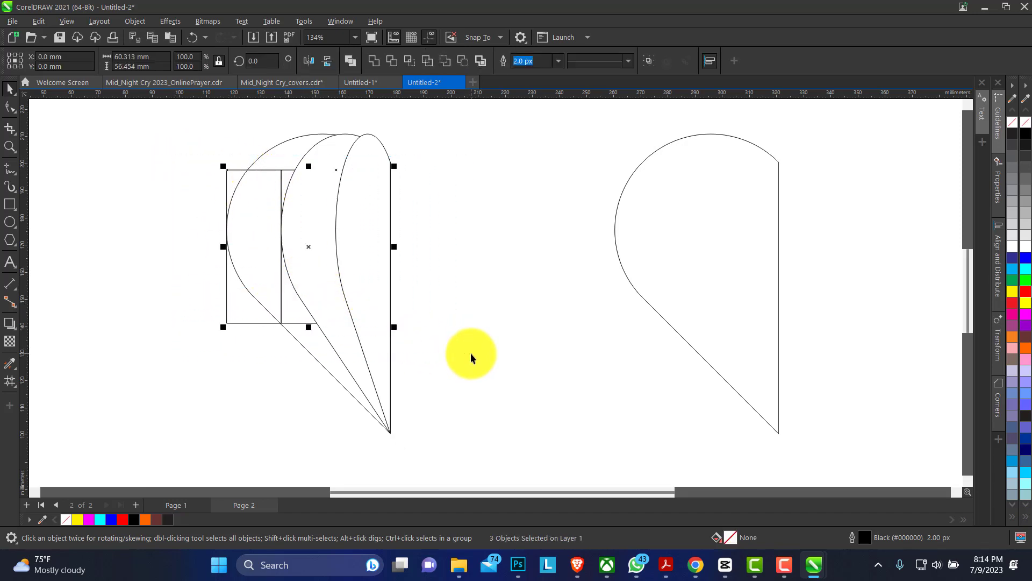
{"action": "key", "text": "Escape"}
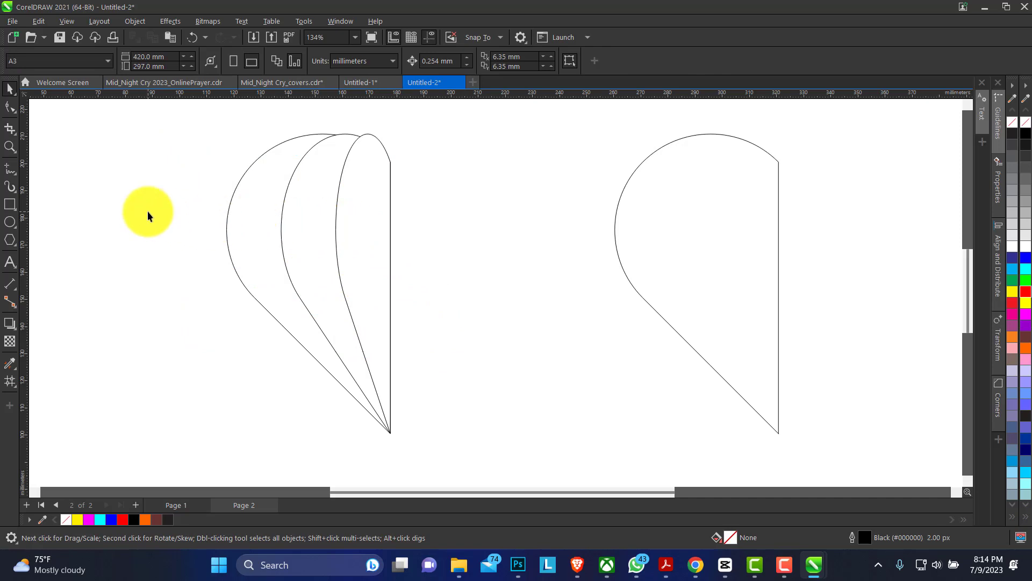
{"action": "left_click", "coordinate": [247, 228]}
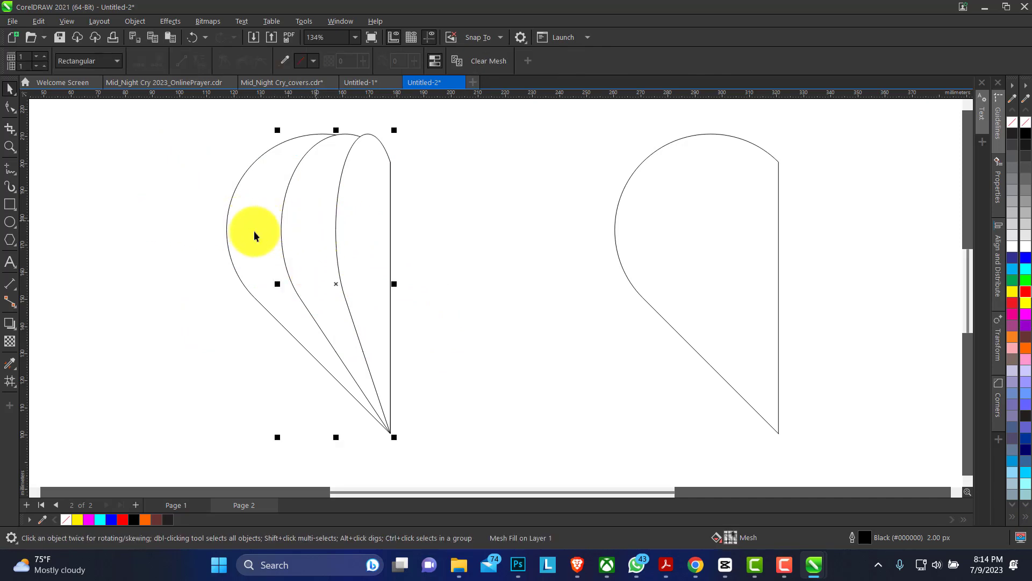
{"action": "left_click", "coordinate": [253, 231]}
{"action": "left_click", "coordinate": [293, 246]}
{"action": "left_click", "coordinate": [267, 244]}
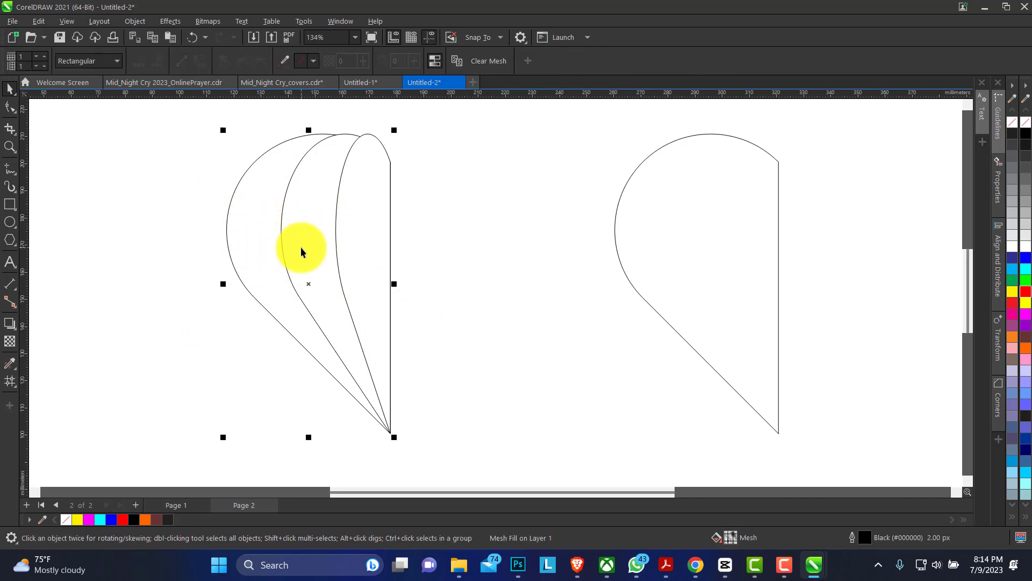
{"action": "left_click", "coordinate": [301, 248]}
{"action": "left_click", "coordinate": [261, 242]}
{"action": "left_click", "coordinate": [210, 231]}
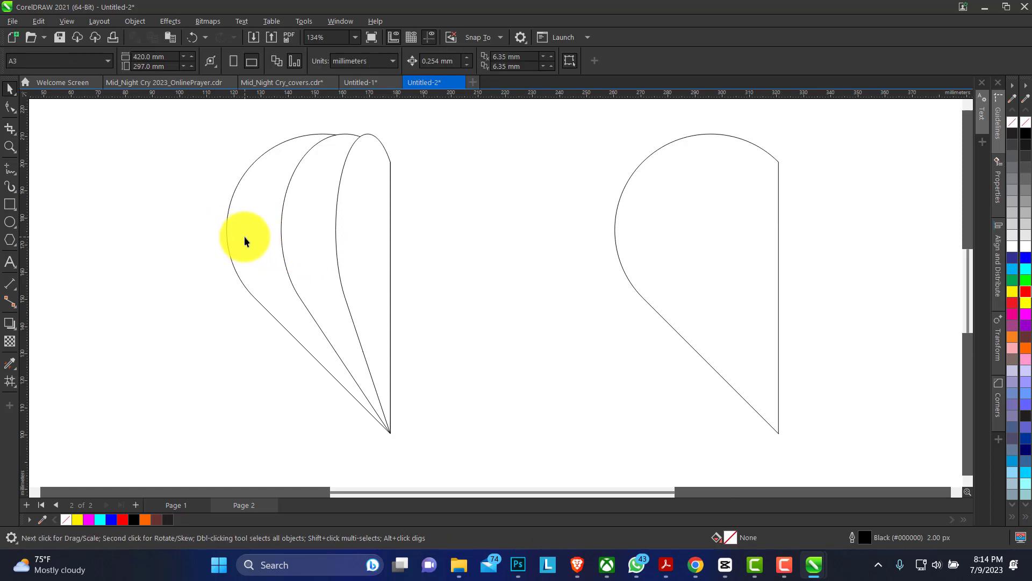
Colour the upper mesh nodes of the outermost left half-heart bright green (#00FF00) with the Mesh Fill tool.
{"action": "left_click", "coordinate": [244, 237]}
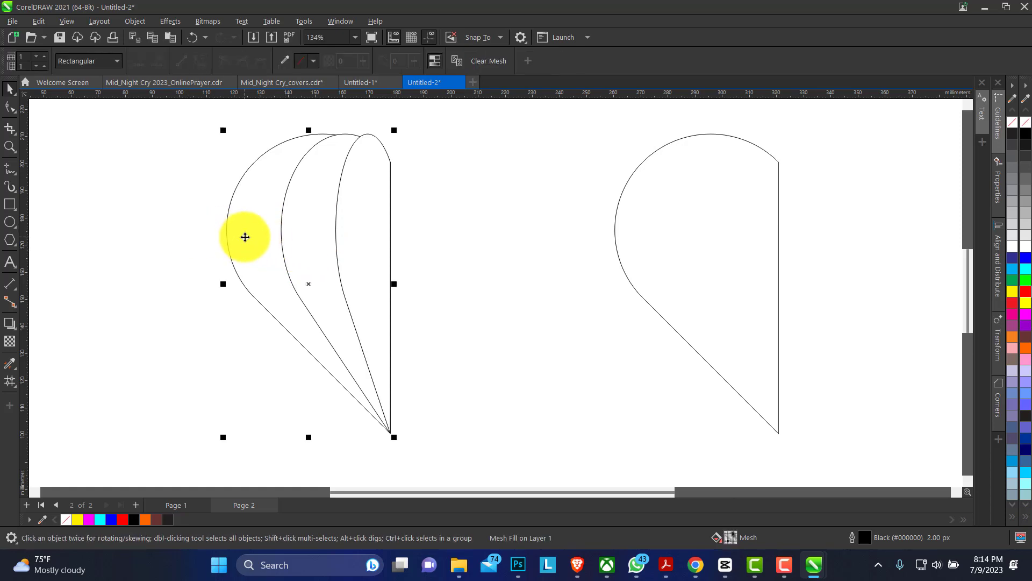
{"action": "left_click", "coordinate": [11, 381]}
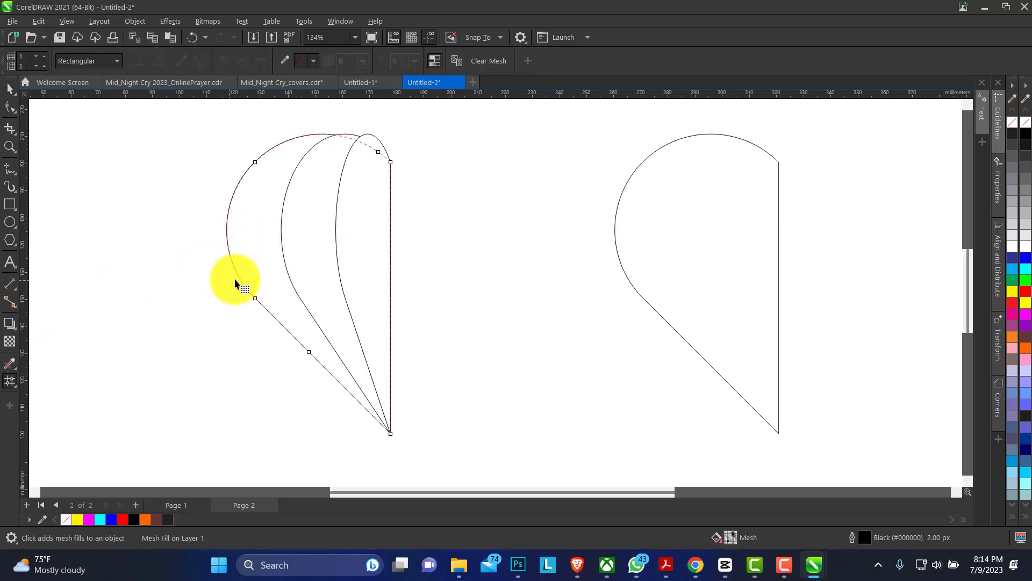
{"action": "left_click_drag", "start_coordinate": [205, 142], "coordinate": [441, 254]}
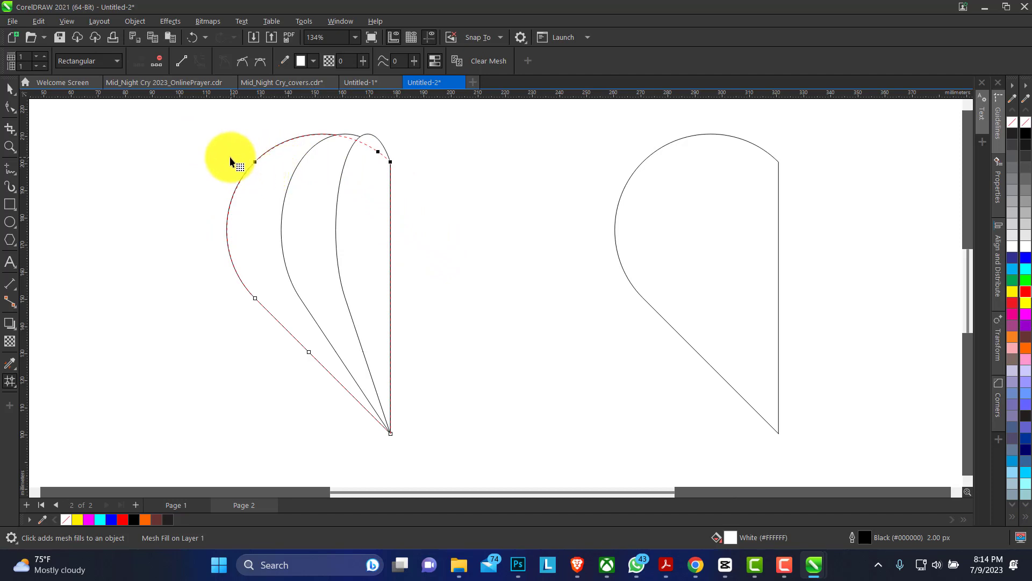
{"action": "left_click", "coordinate": [1027, 284]}
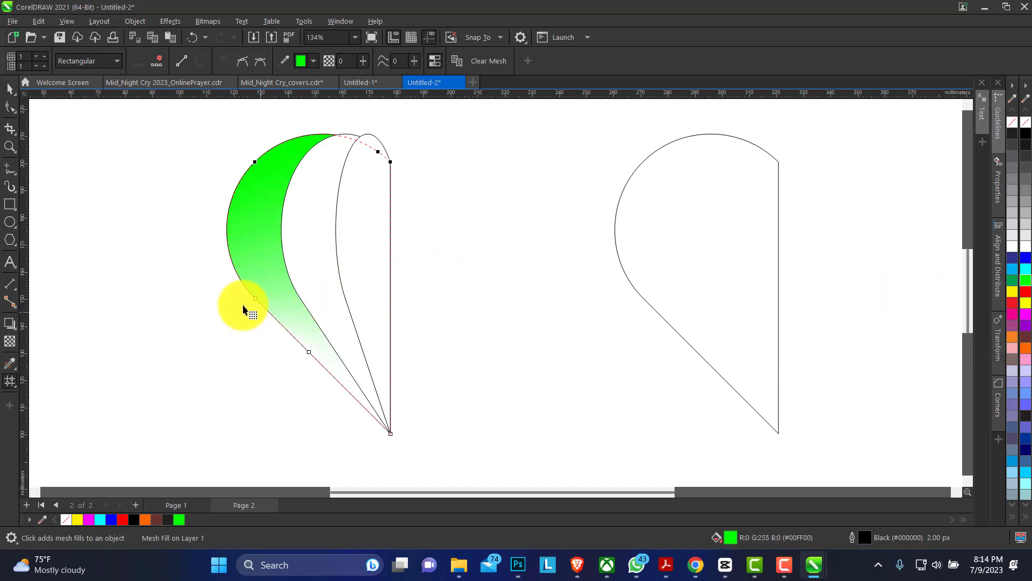
Colour the outermost half-heart's lower mesh nodes dark green, end the mesh editing and deselect the shape.
{"action": "left_click_drag", "start_coordinate": [241, 291], "coordinate": [393, 440]}
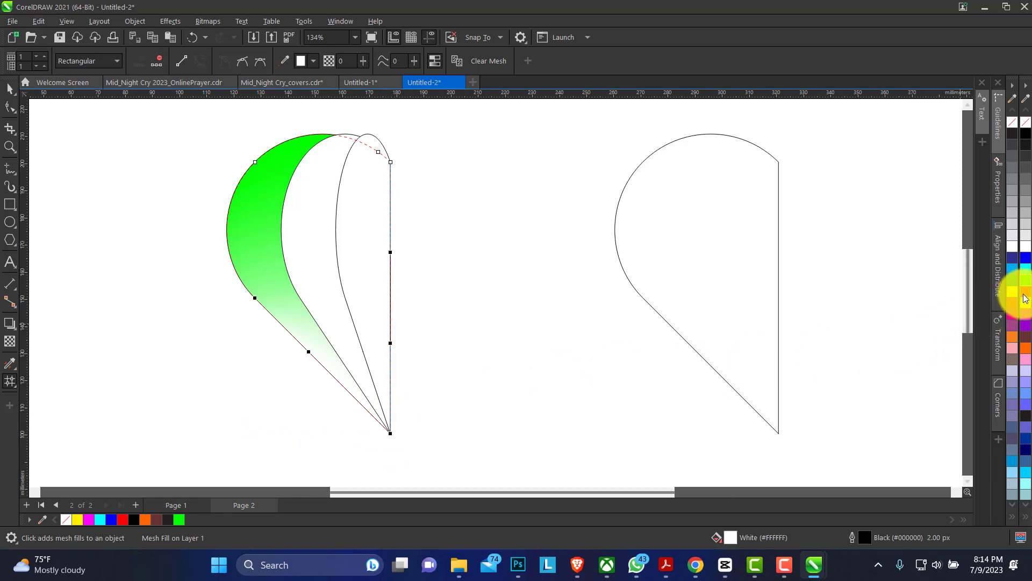
{"action": "left_click", "coordinate": [1013, 280]}
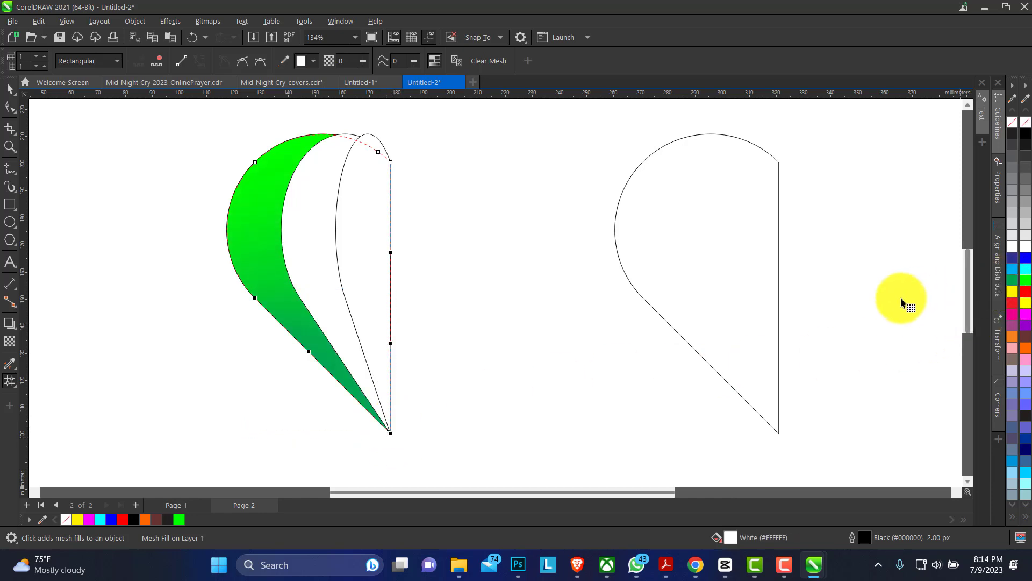
{"action": "left_click", "coordinate": [305, 218]}
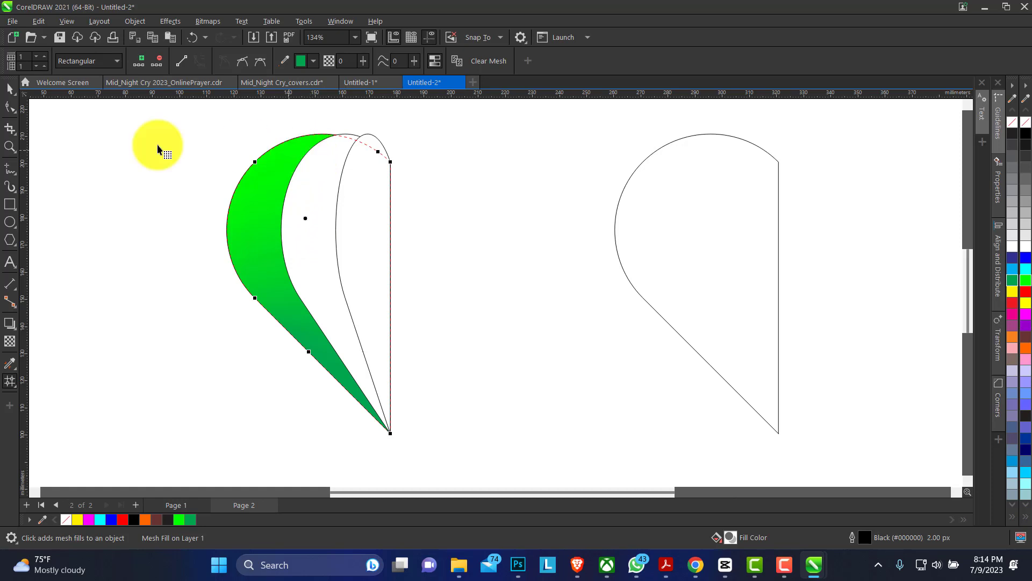
{"action": "key", "text": "space"}
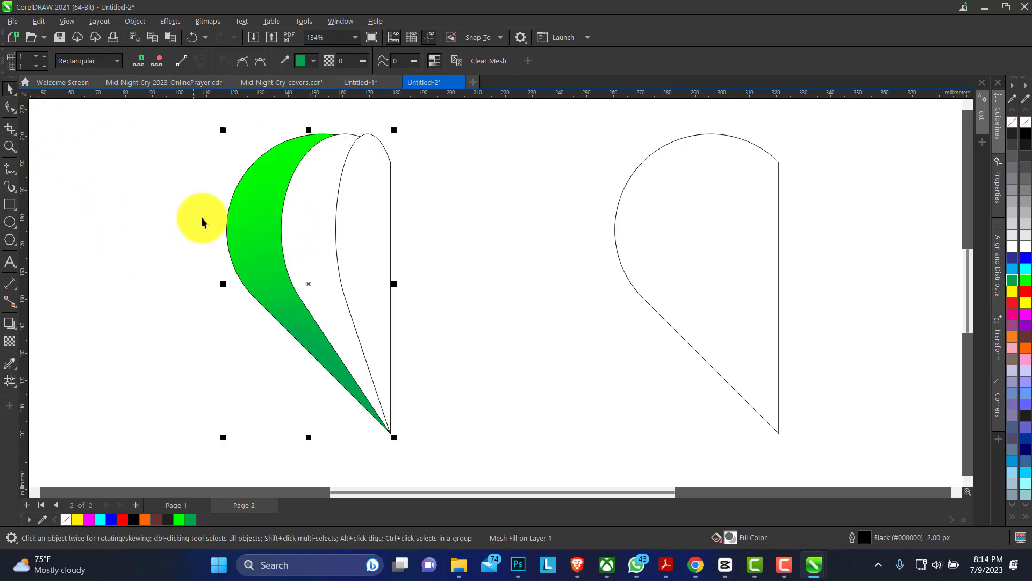
{"action": "left_click", "coordinate": [124, 140]}
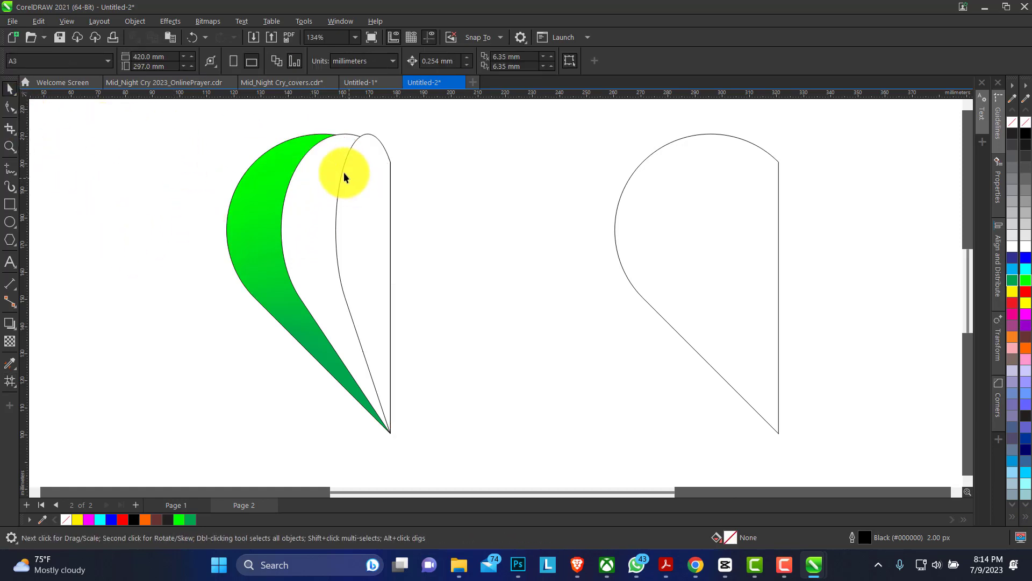
Colour the upper mesh nodes of the middle half-heart blue (#0000FF) with the Mesh Fill tool.
{"action": "left_click", "coordinate": [321, 143]}
{"action": "left_click", "coordinate": [11, 382]}
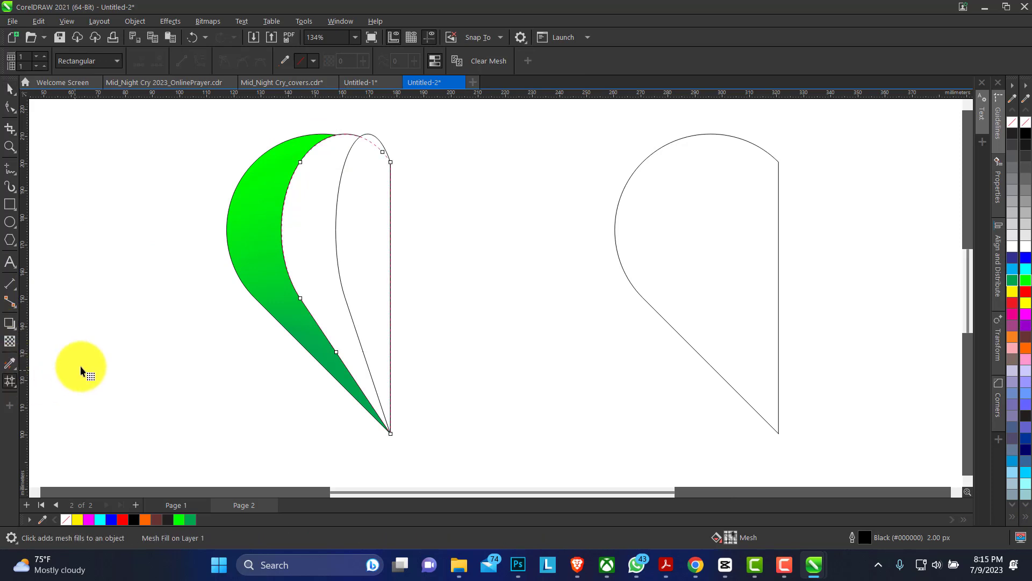
{"action": "left_click_drag", "start_coordinate": [293, 129], "coordinate": [444, 219]}
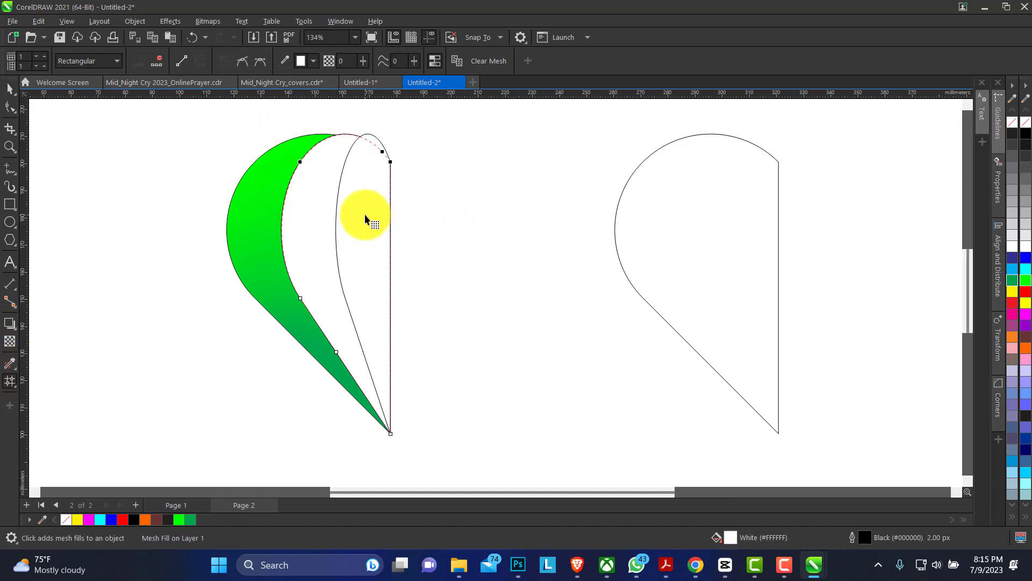
{"action": "left_click", "coordinate": [1028, 262]}
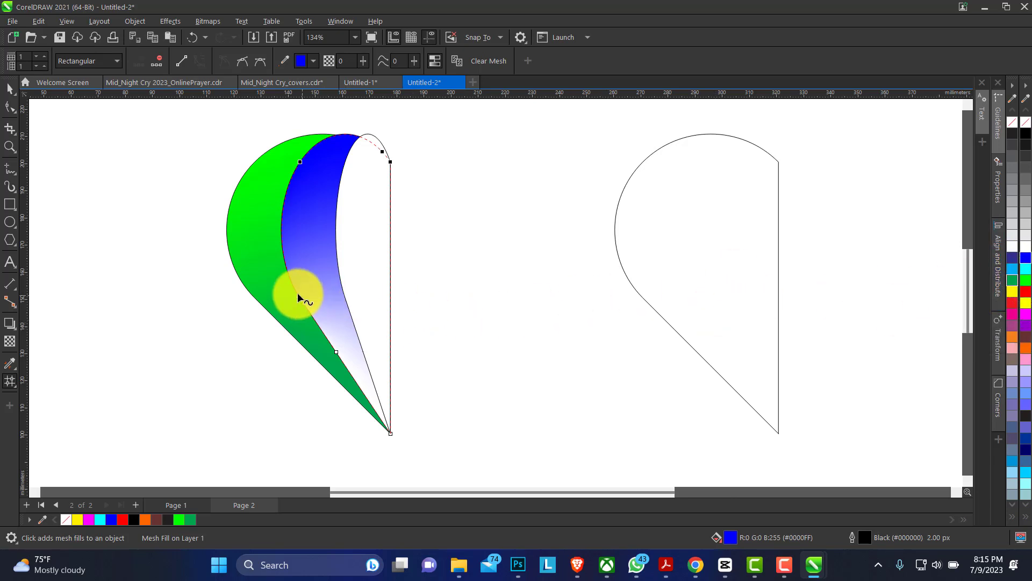
Colour the middle half-heart's lower mesh nodes cyan and leave mesh editing.
{"action": "left_click_drag", "start_coordinate": [298, 296], "coordinate": [425, 438]}
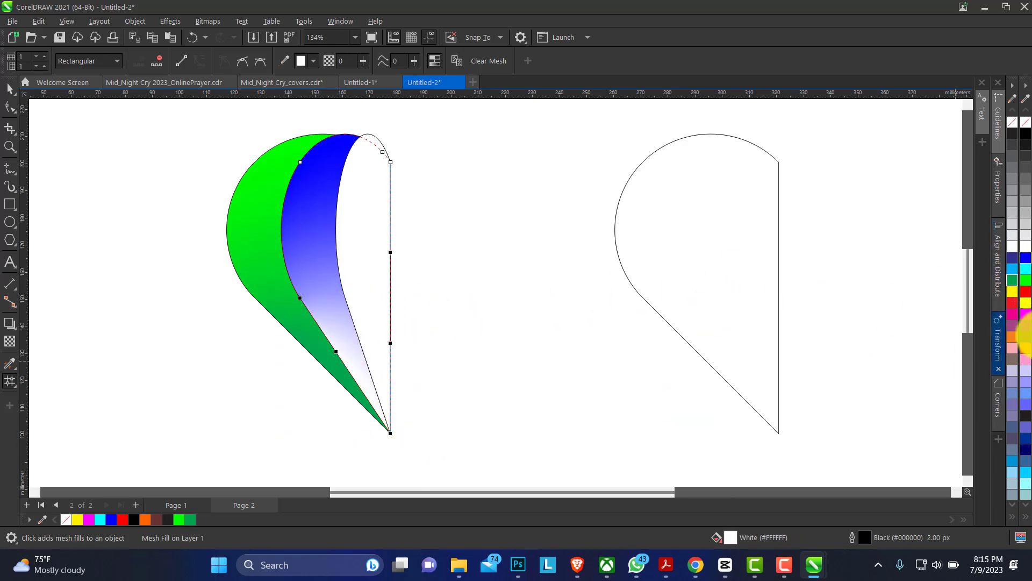
{"action": "left_click", "coordinate": [1027, 273]}
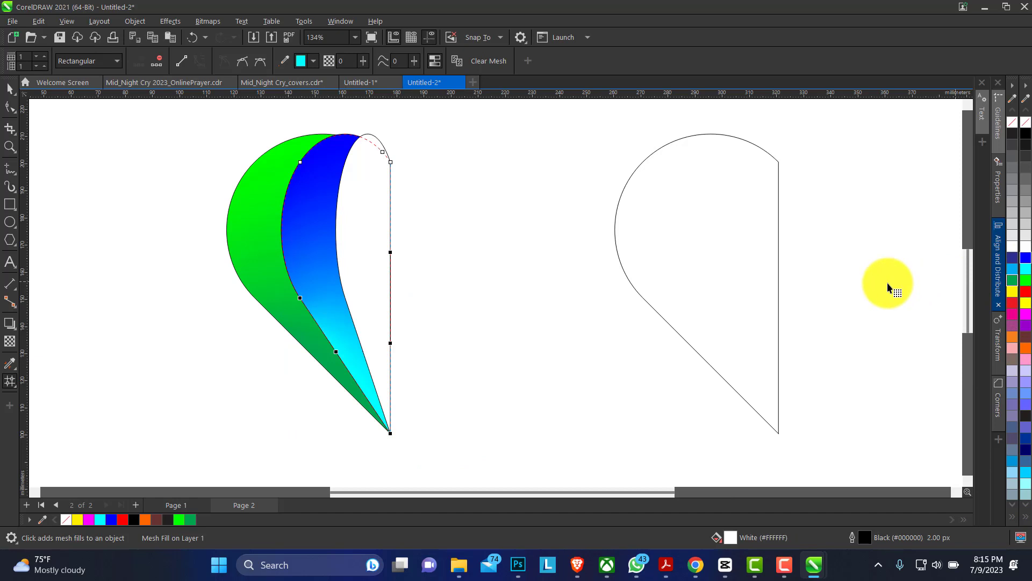
{"action": "left_click", "coordinate": [369, 215]}
{"action": "key", "text": "space"}
Colour the upper mesh nodes of the innermost half-heart purple (#9900CC).
{"action": "left_click", "coordinate": [373, 167]}
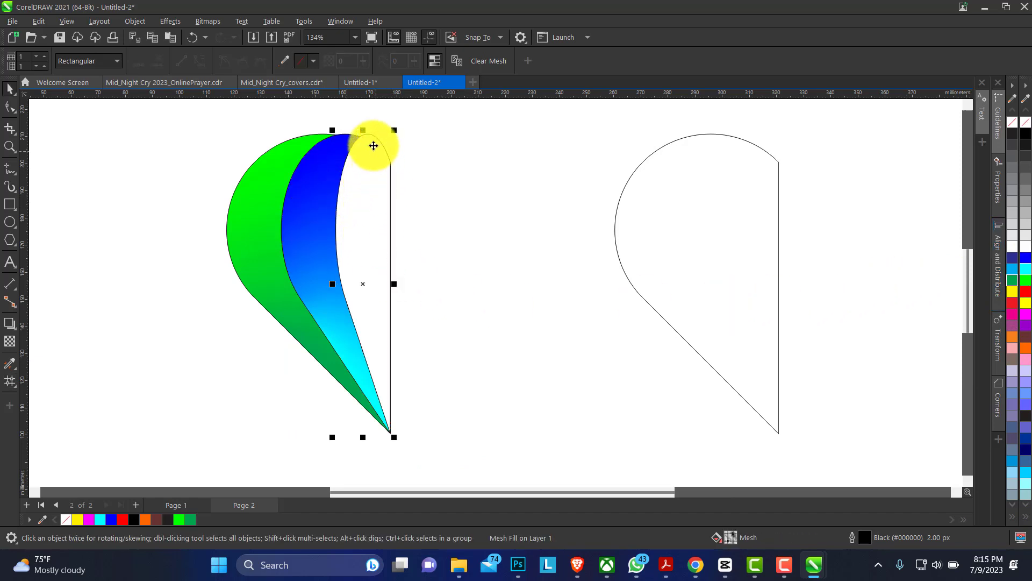
{"action": "key", "text": "space"}
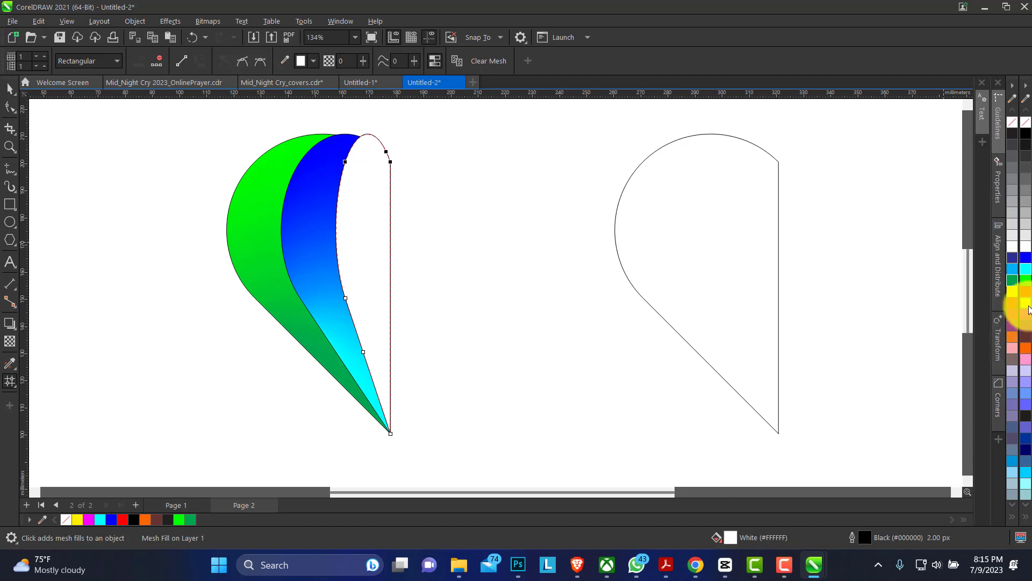
{"action": "left_click", "coordinate": [1027, 328]}
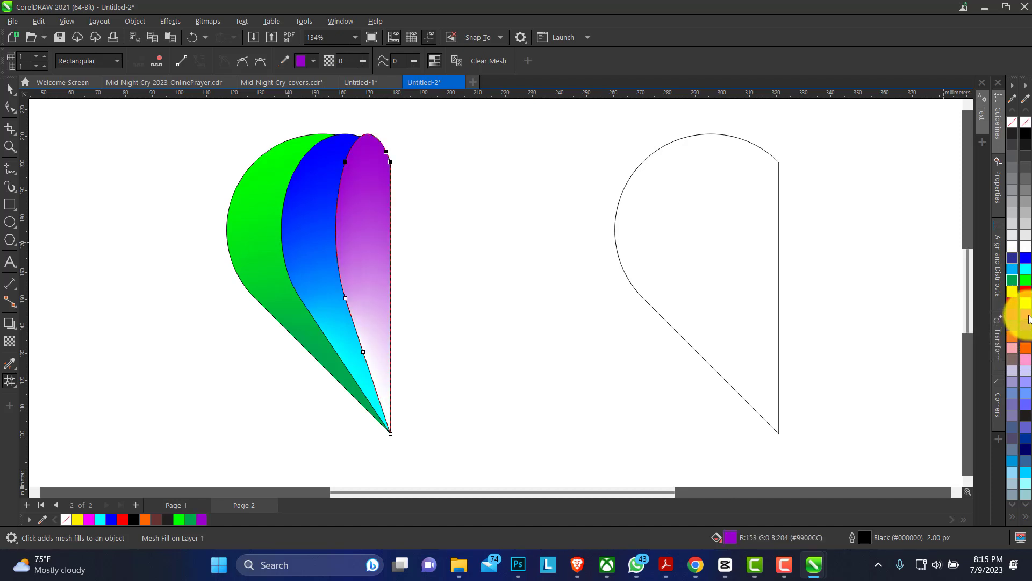
{"action": "left_click", "coordinate": [1028, 318]}
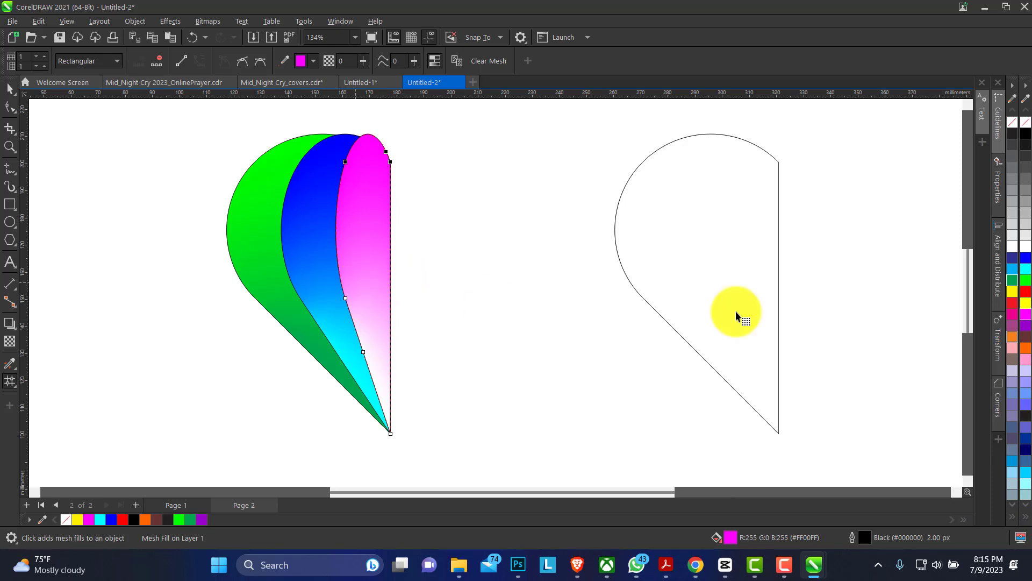
{"action": "left_click", "coordinate": [1028, 329]}
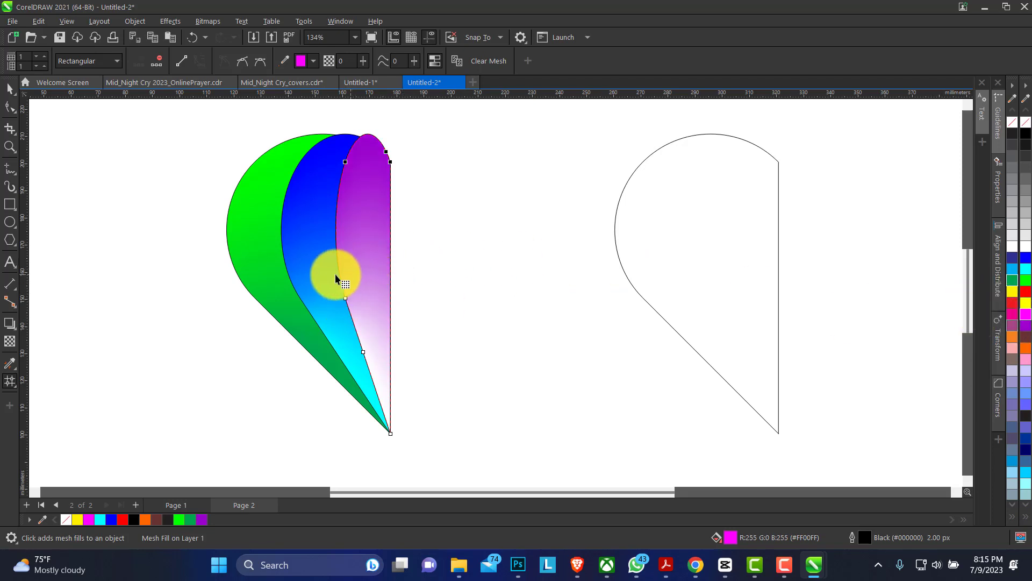
Colour the innermost half-heart's lower mesh nodes magenta (#FF00FF) and return to object selection.
{"action": "left_click_drag", "start_coordinate": [329, 275], "coordinate": [442, 440]}
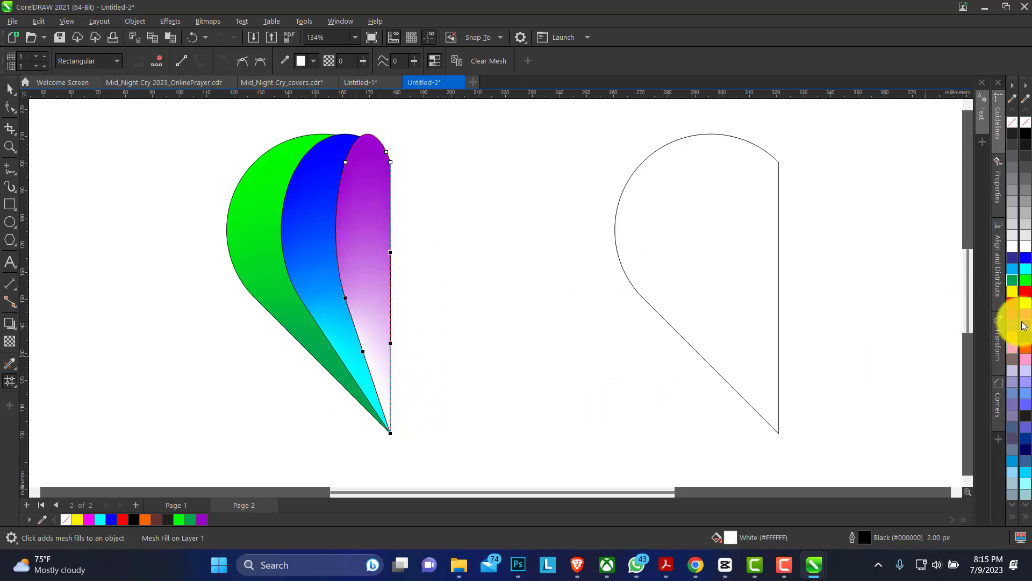
{"action": "left_click", "coordinate": [1028, 327]}
{"action": "left_click", "coordinate": [1027, 317]}
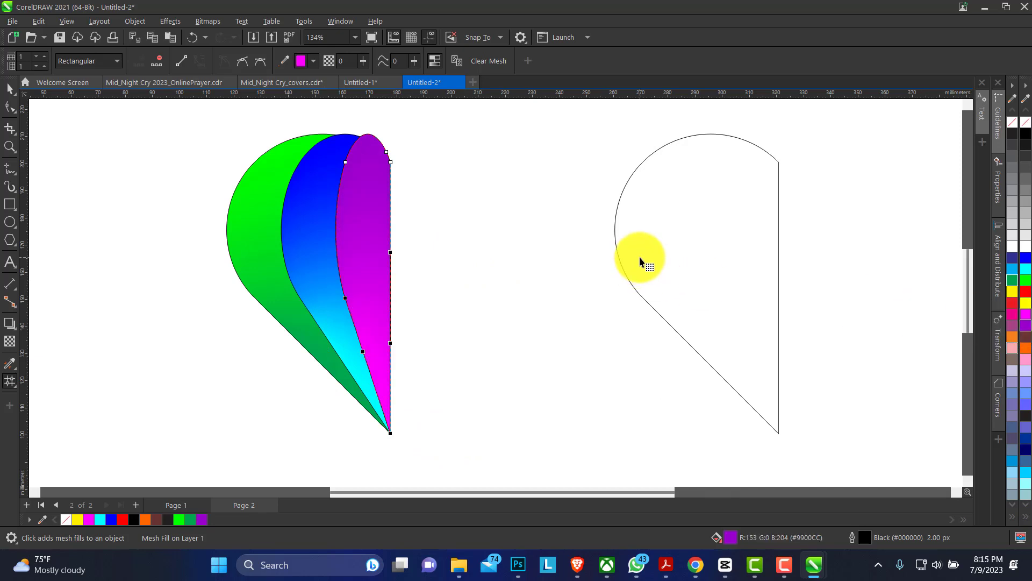
{"action": "left_click", "coordinate": [8, 89]}
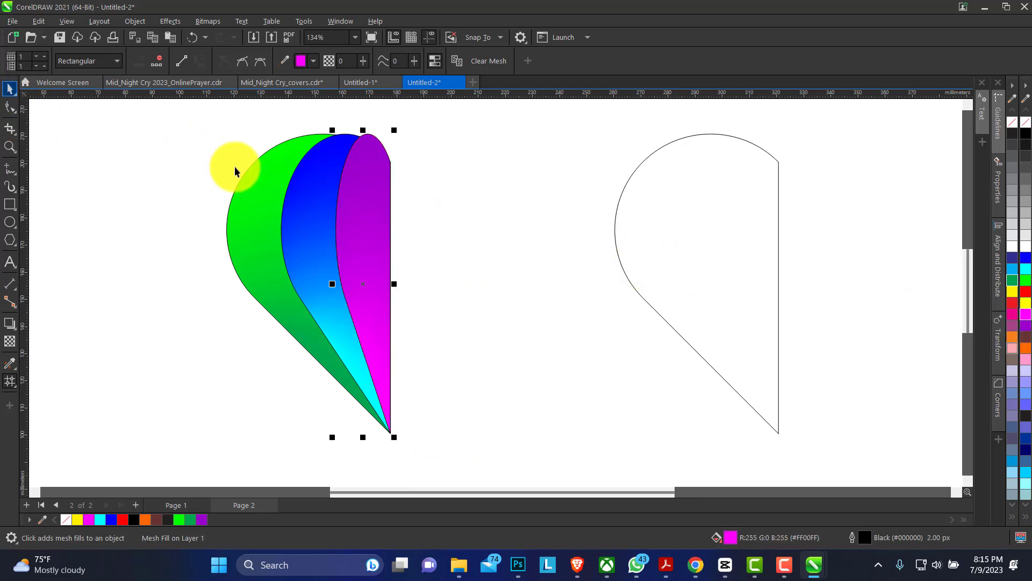
Colour the bottom tip mesh node of the outer green half-heart black with the Mesh Fill tool and return to object selection.
{"action": "left_click", "coordinate": [346, 376]}
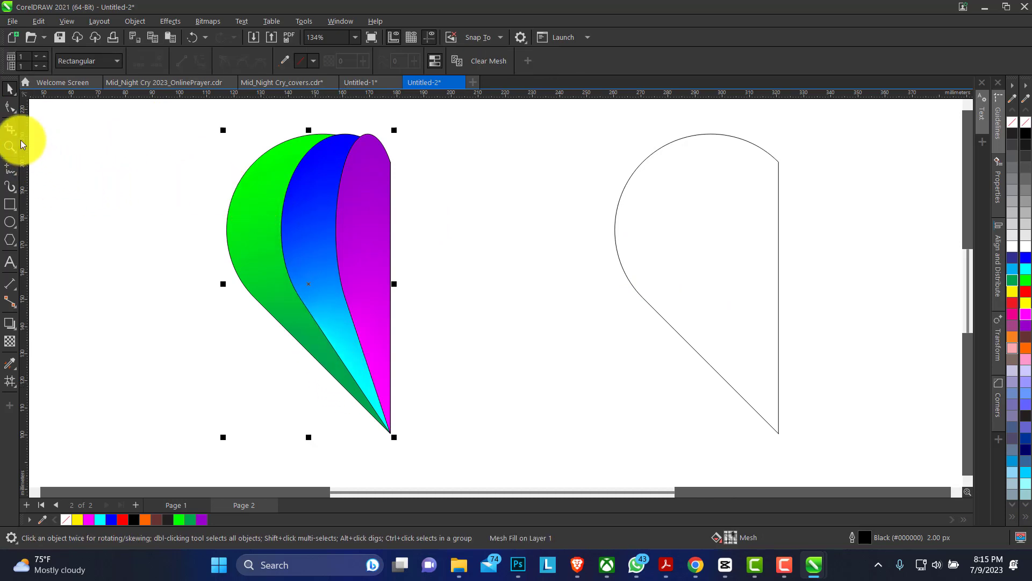
{"action": "key", "text": "m"}
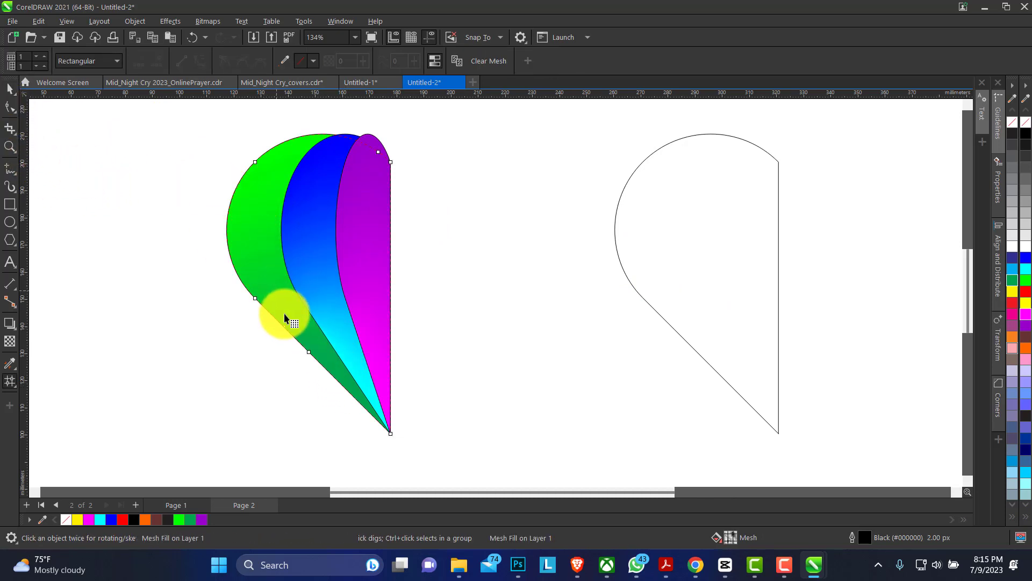
{"action": "left_click", "coordinate": [391, 435]}
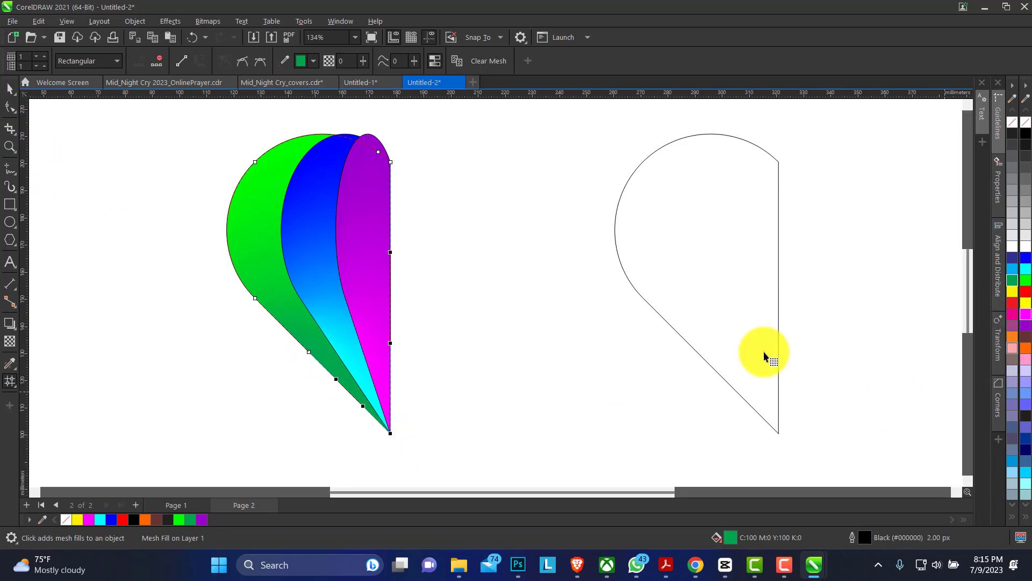
{"action": "left_click", "coordinate": [1027, 138]}
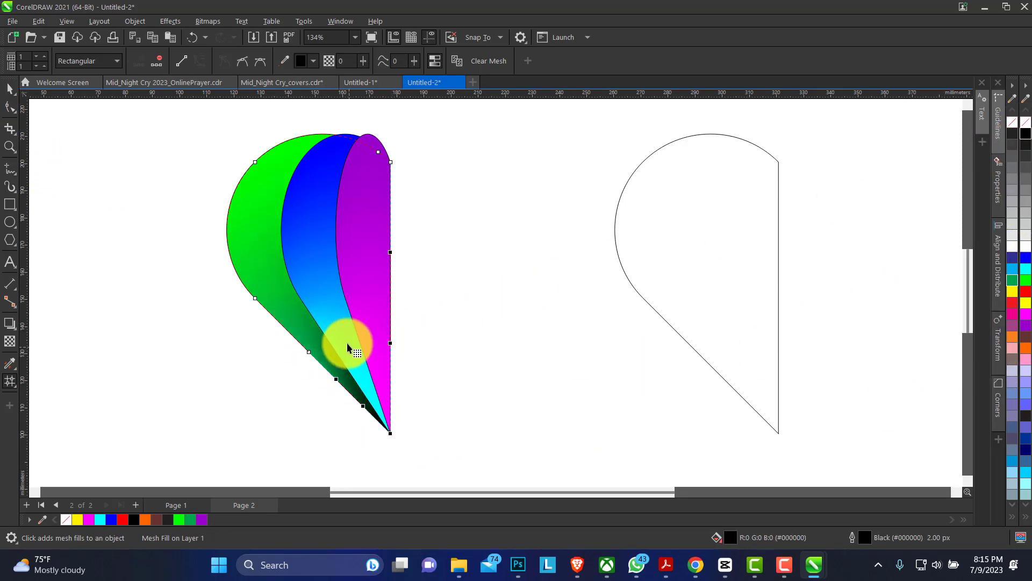
{"action": "left_click", "coordinate": [357, 369]}
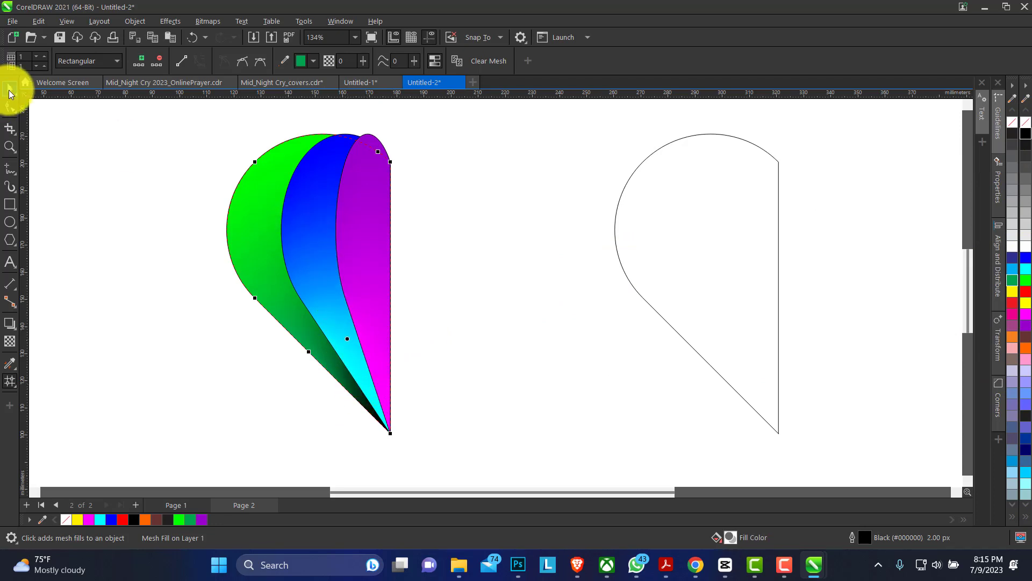
{"action": "left_click", "coordinate": [294, 263]}
{"action": "left_click", "coordinate": [309, 235]}
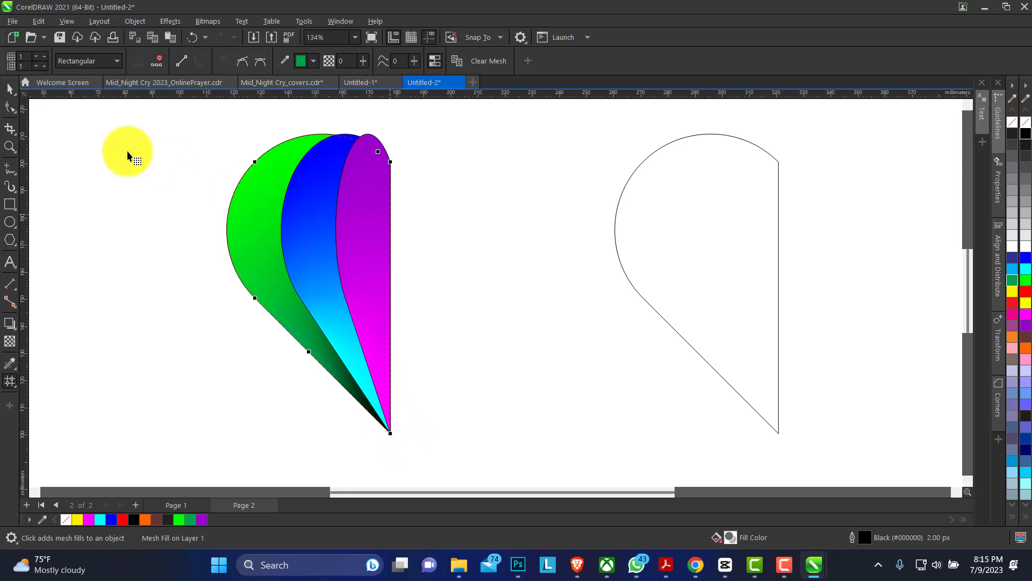
{"action": "left_click", "coordinate": [14, 89]}
{"action": "left_click", "coordinate": [144, 150]}
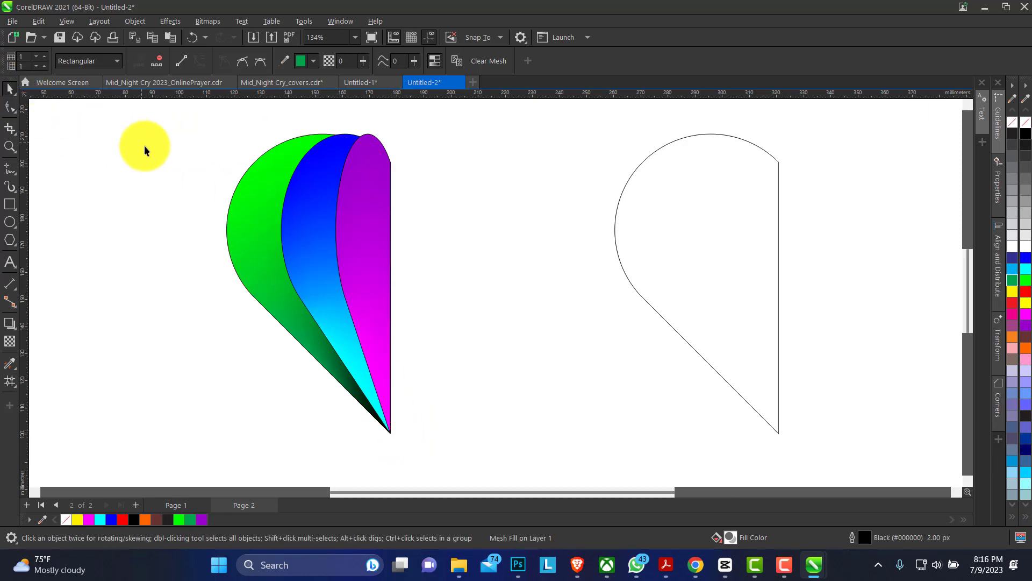
Colour the bottom tip mesh node of the middle blue half-heart black and leave mesh editing.
{"action": "left_click", "coordinate": [333, 156]}
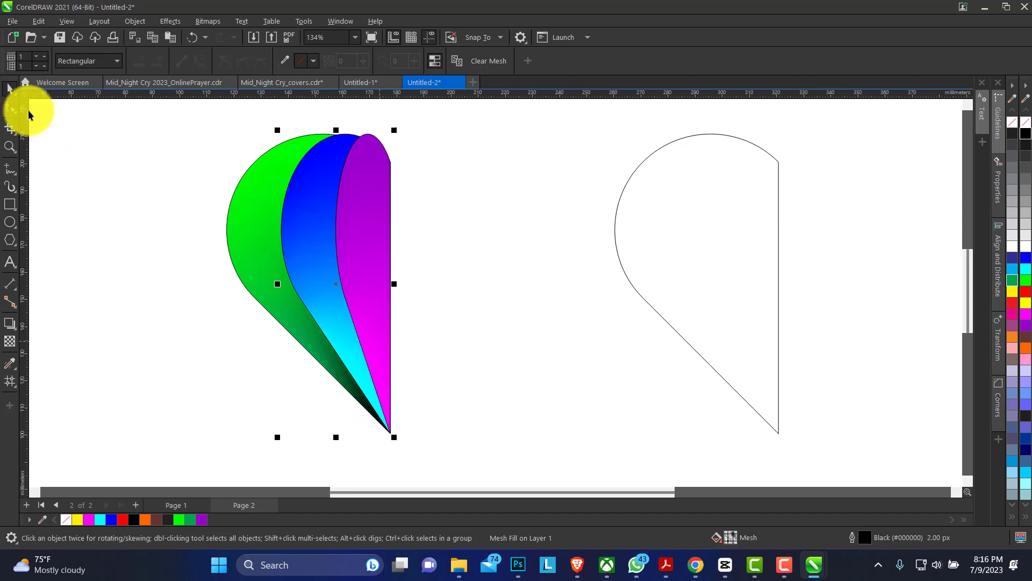
{"action": "left_click", "coordinate": [10, 381]}
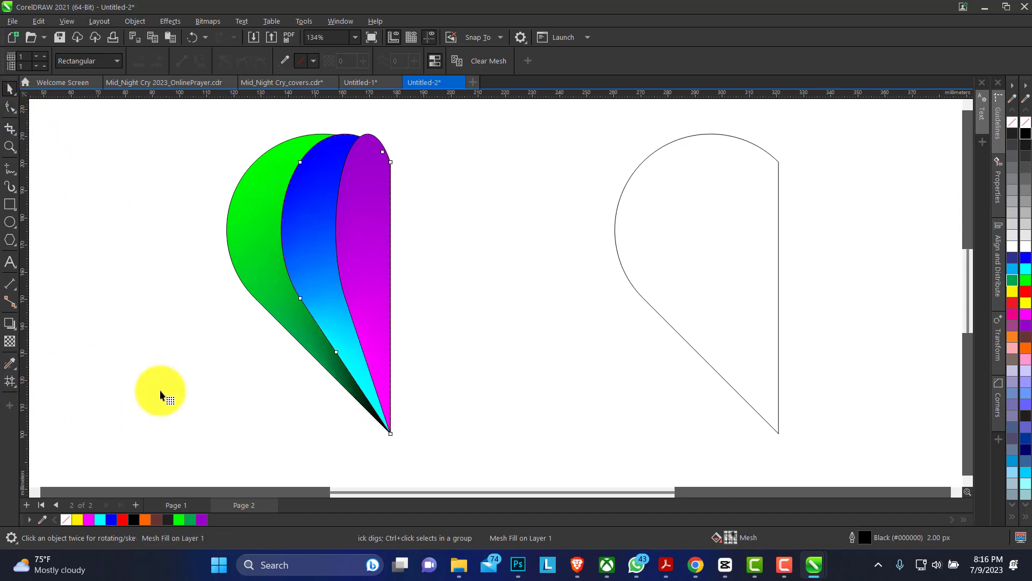
{"action": "left_click", "coordinate": [390, 430]}
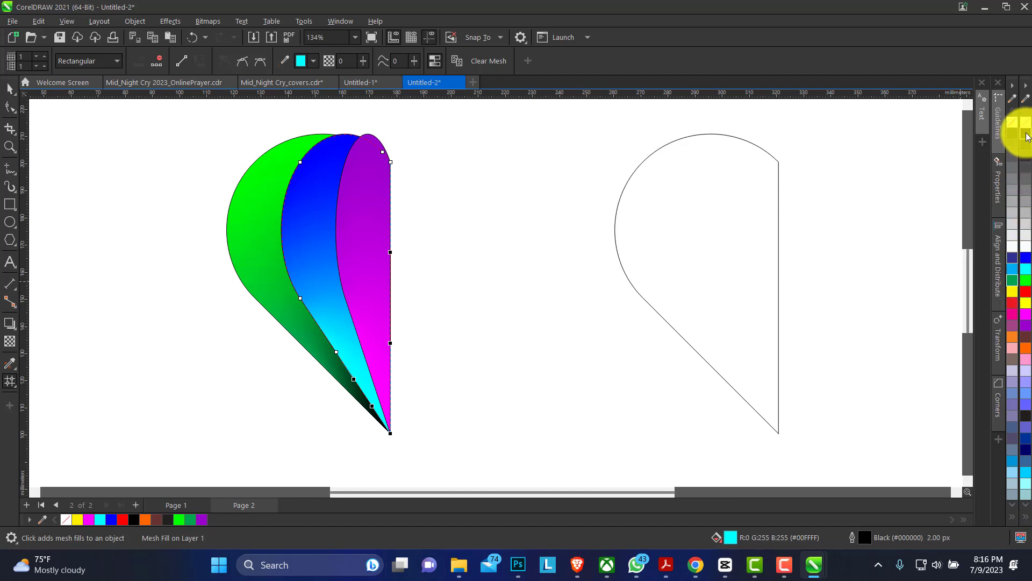
{"action": "left_click", "coordinate": [1026, 134]}
{"action": "left_click", "coordinate": [363, 250]}
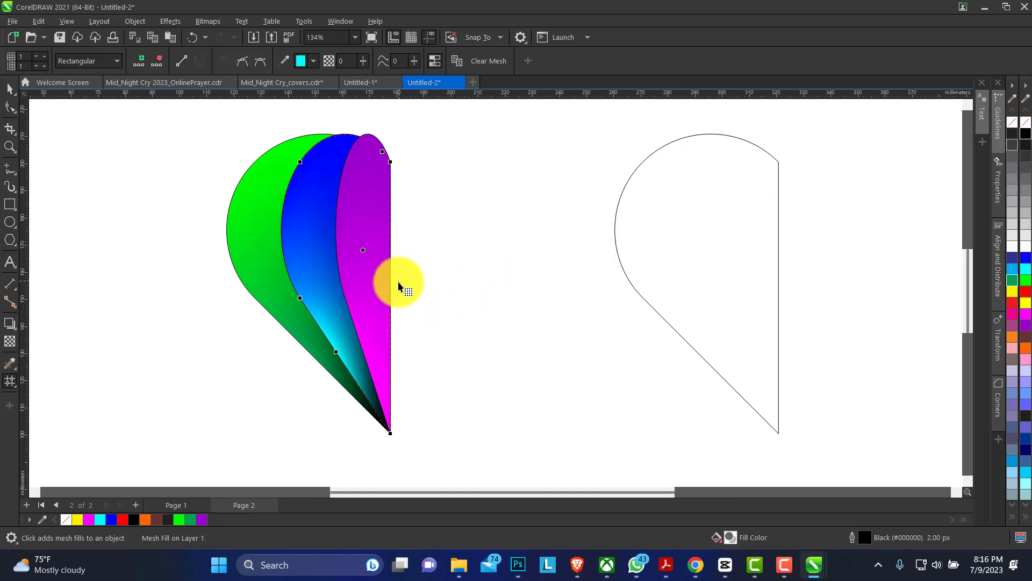
{"action": "left_click", "coordinate": [9, 89]}
{"action": "left_click", "coordinate": [370, 144]}
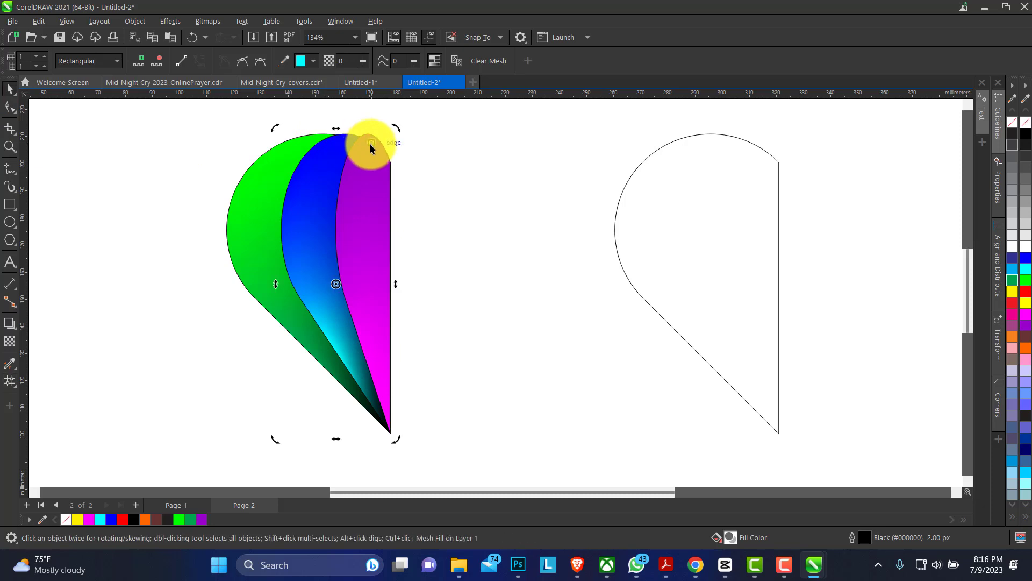
{"action": "left_click", "coordinate": [50, 120]}
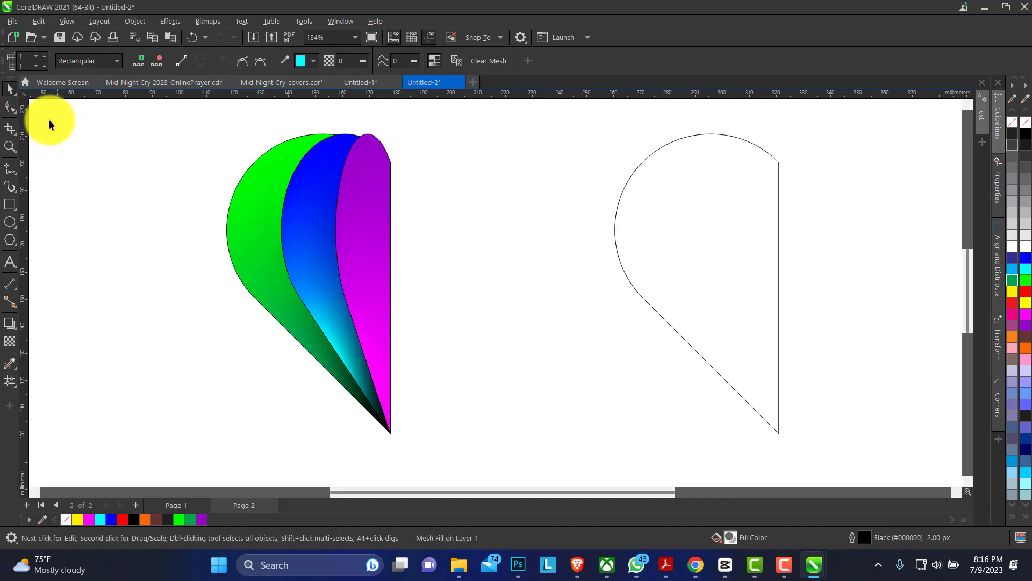
Colour the bottom tip mesh node of the innermost purple half-heart black (#000000), leave mesh editing and deselect everything.
{"action": "left_click", "coordinate": [381, 170]}
{"action": "left_click", "coordinate": [10, 381]}
{"action": "left_click", "coordinate": [392, 433]}
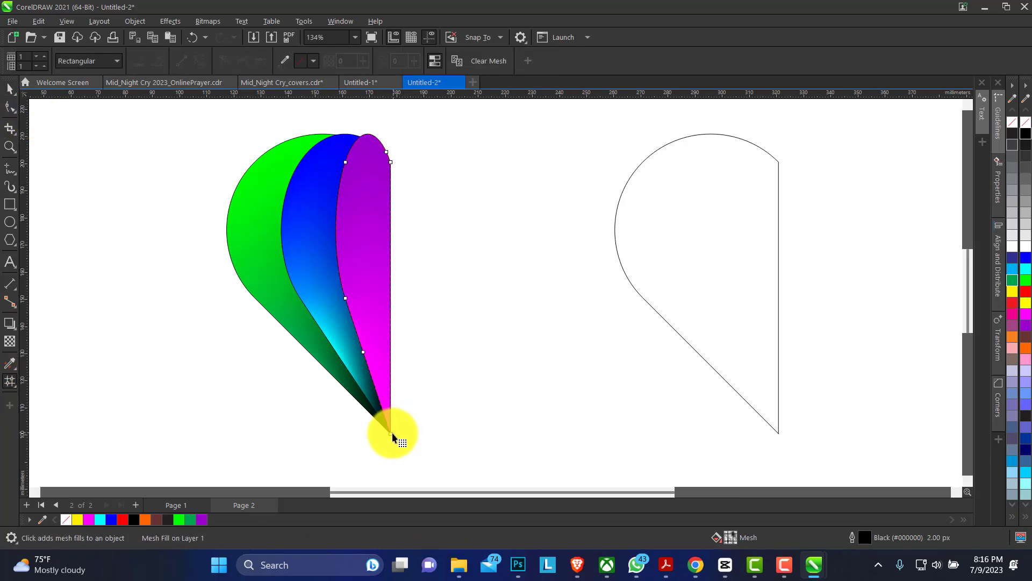
{"action": "left_click", "coordinate": [1026, 134]}
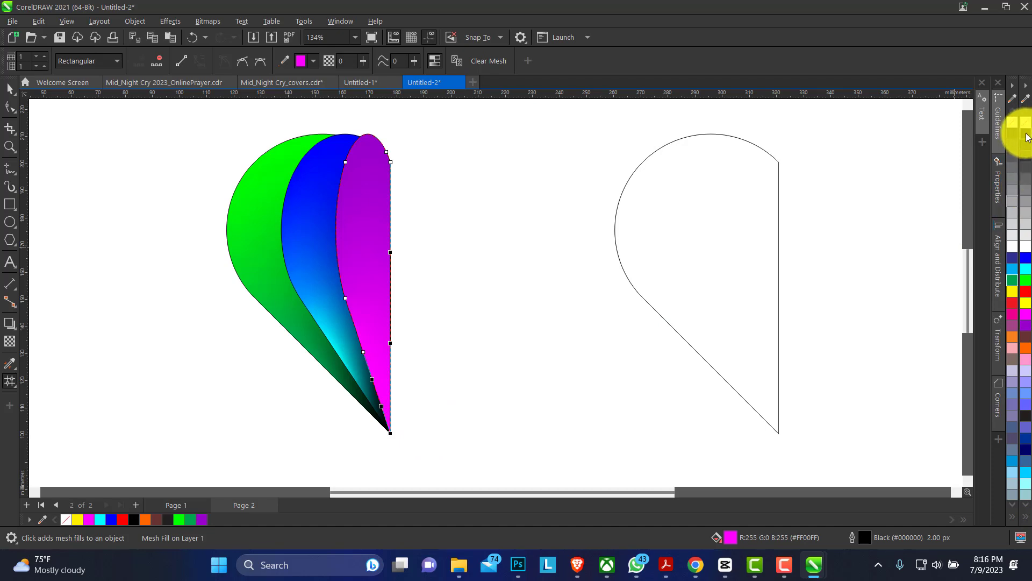
{"action": "left_click", "coordinate": [1025, 148]}
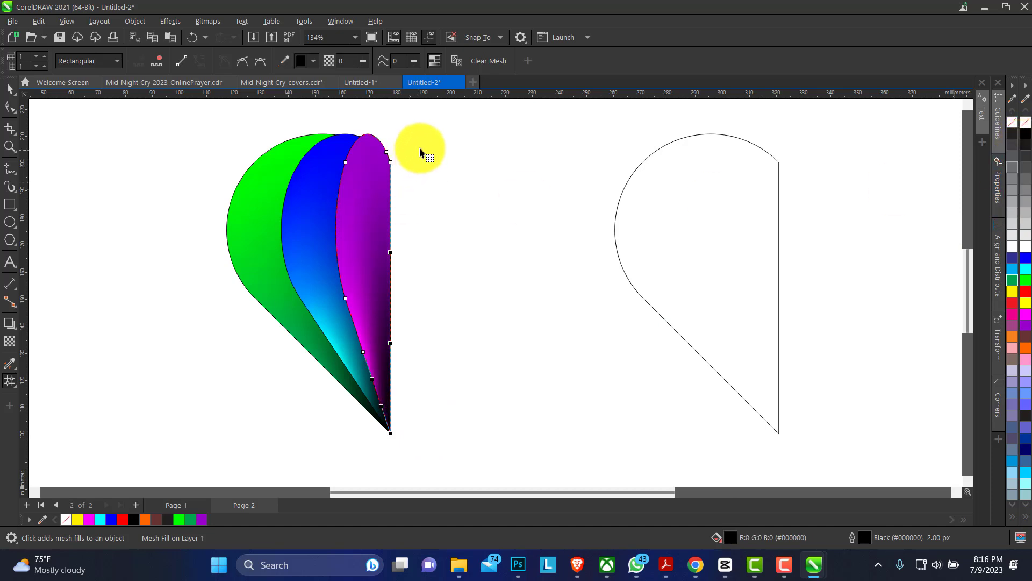
{"action": "left_click", "coordinate": [416, 139]}
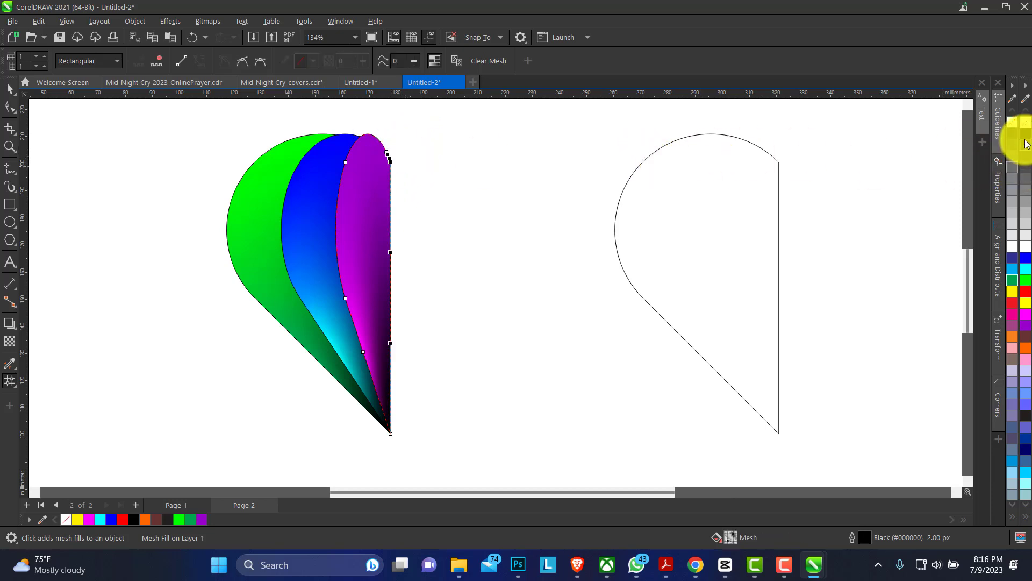
{"action": "left_click", "coordinate": [10, 88]}
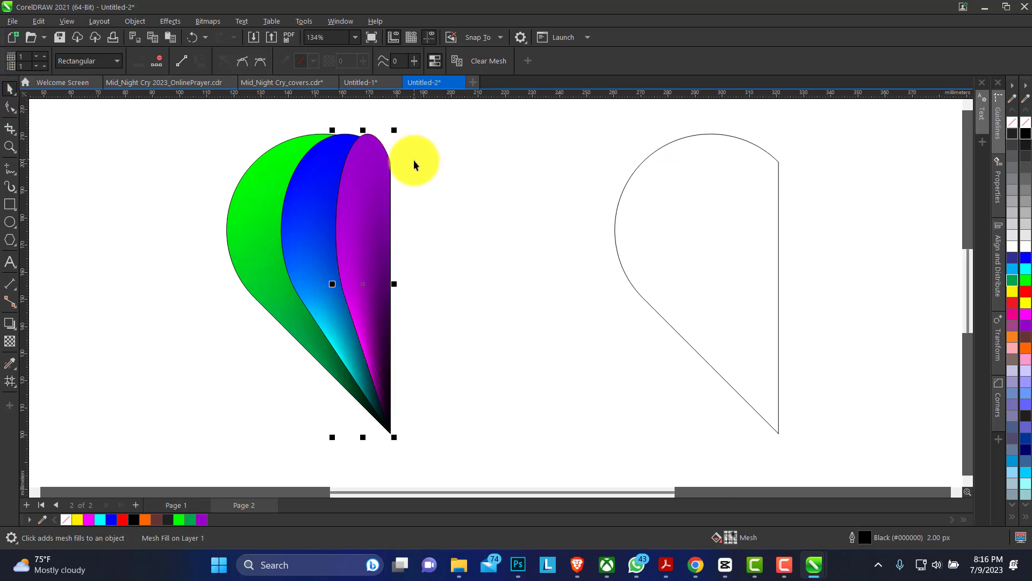
{"action": "left_click", "coordinate": [414, 160]}
{"action": "left_click", "coordinate": [385, 170]}
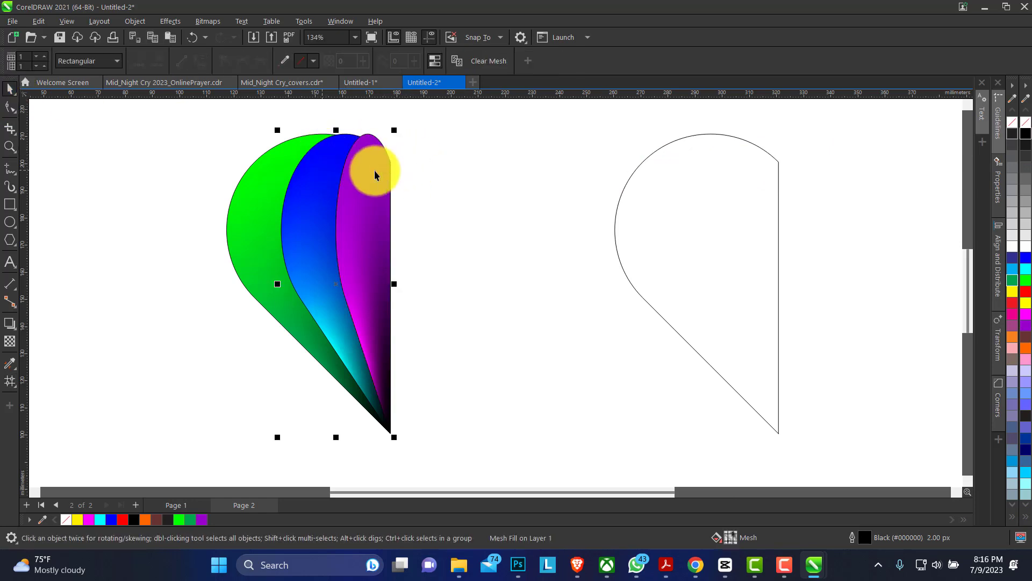
{"action": "left_click", "coordinate": [224, 203]}
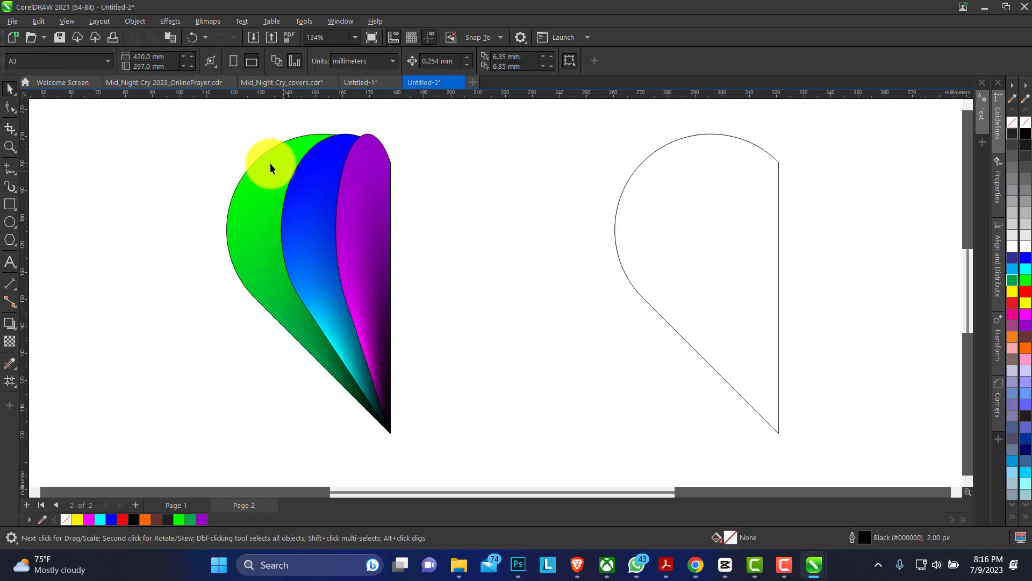
Move the three coloured half-hearts left together and mirror a copy across their straight edge to complete the heart.
{"action": "left_click_drag", "start_coordinate": [419, 461], "coordinate": [420, 462]}
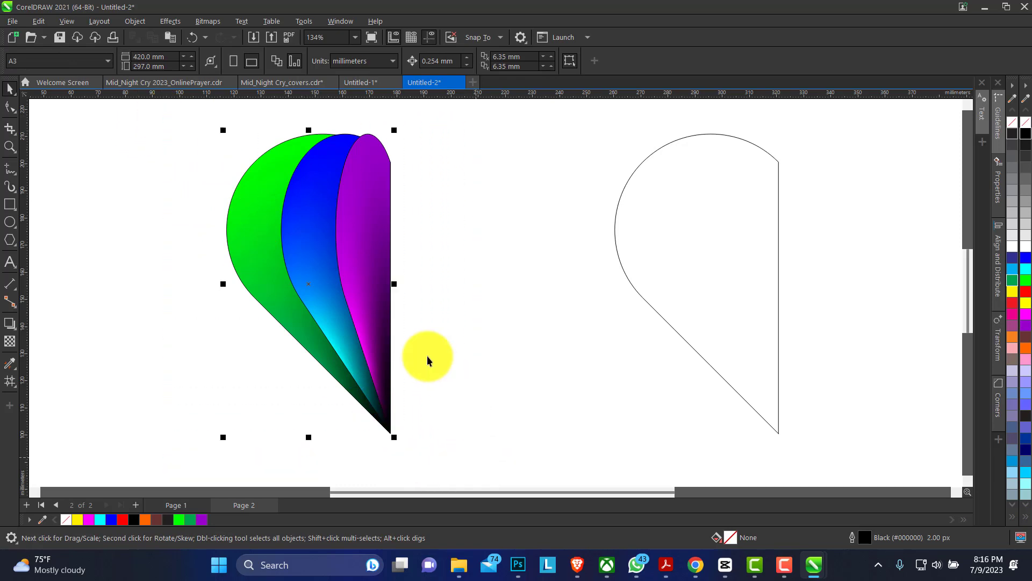
{"action": "left_click_drag", "start_coordinate": [362, 265], "coordinate": [307, 266]}
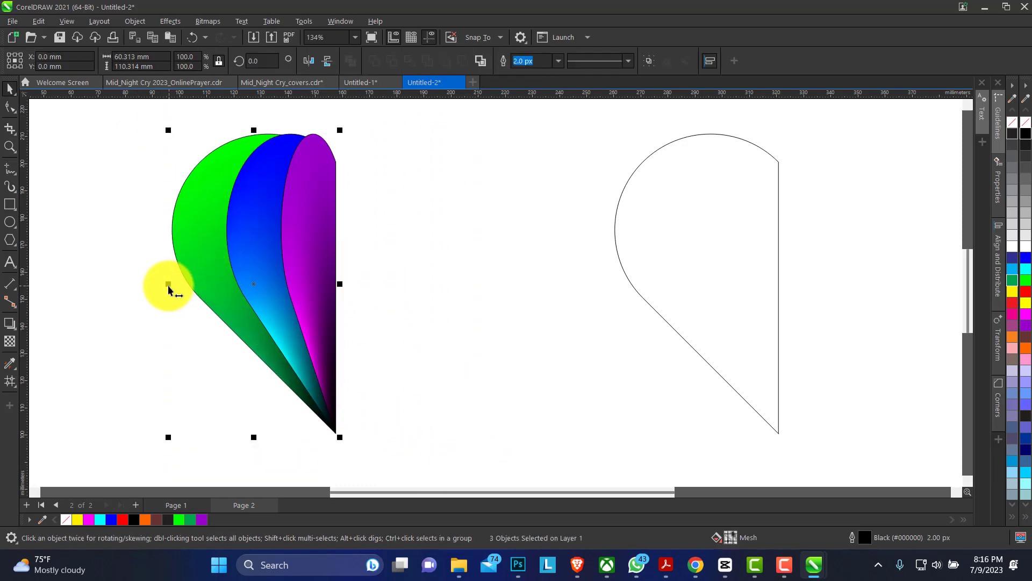
{"action": "left_click_drag", "start_coordinate": [168, 284], "coordinate": [409, 300]}
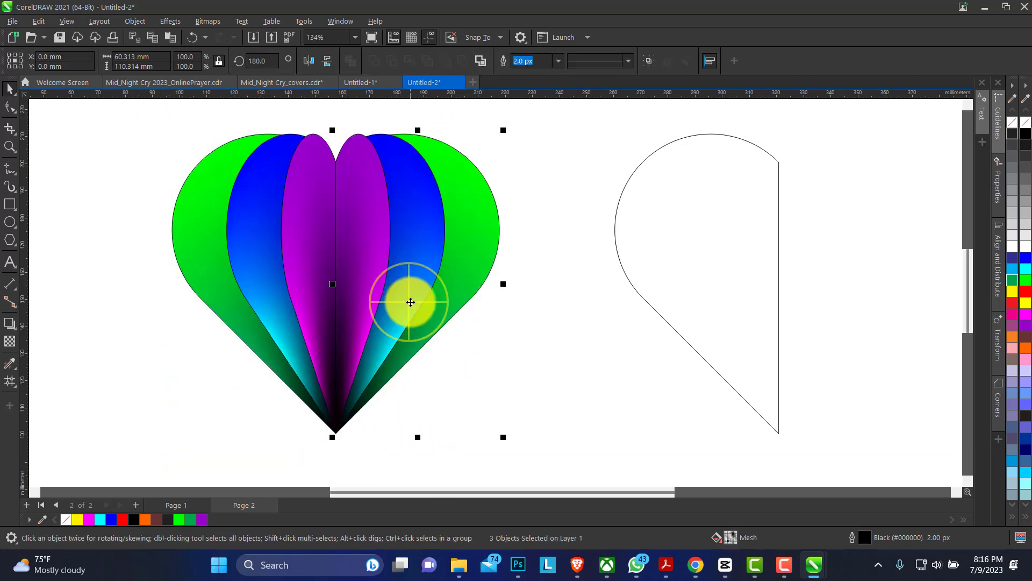
{"action": "left_click", "coordinate": [150, 173]}
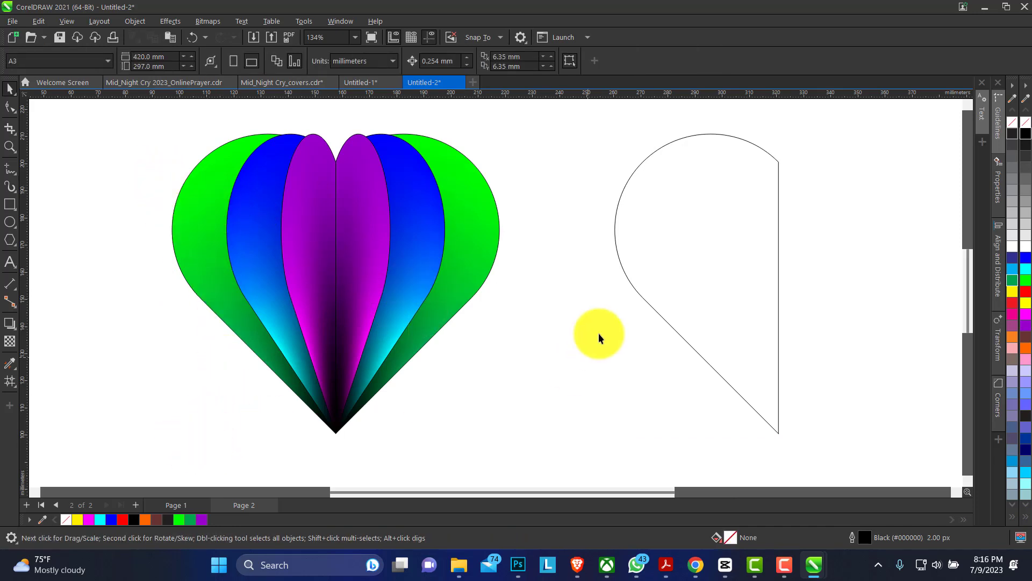
Move the complete coloured heart toward the page's left side and shift the blank half-heart outline closer to it.
{"action": "left_click", "coordinate": [7, 147]}
{"action": "right_click", "coordinate": [373, 202]}
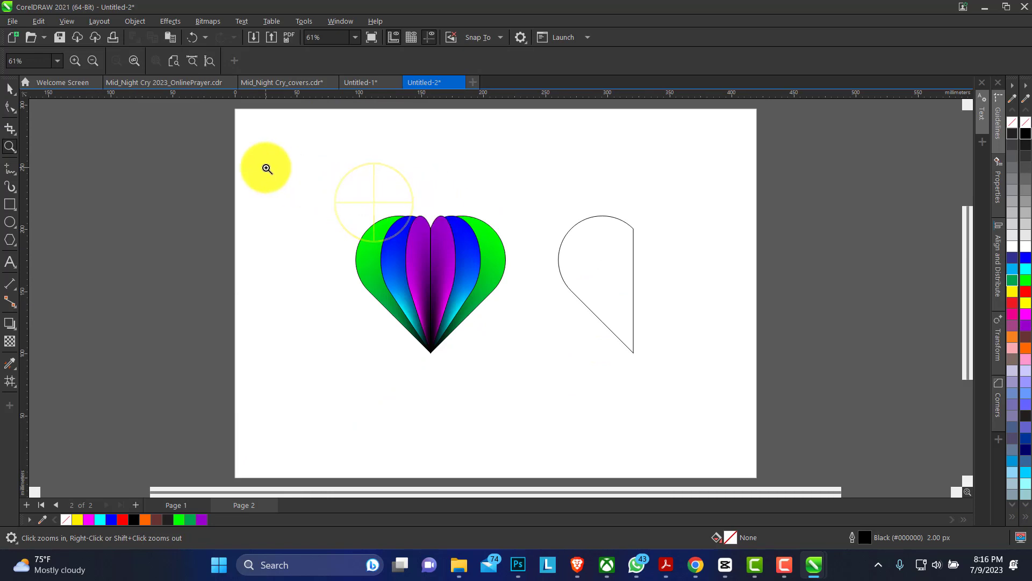
{"action": "left_click_drag", "start_coordinate": [266, 168], "coordinate": [710, 400]}
{"action": "left_click", "coordinate": [10, 88]}
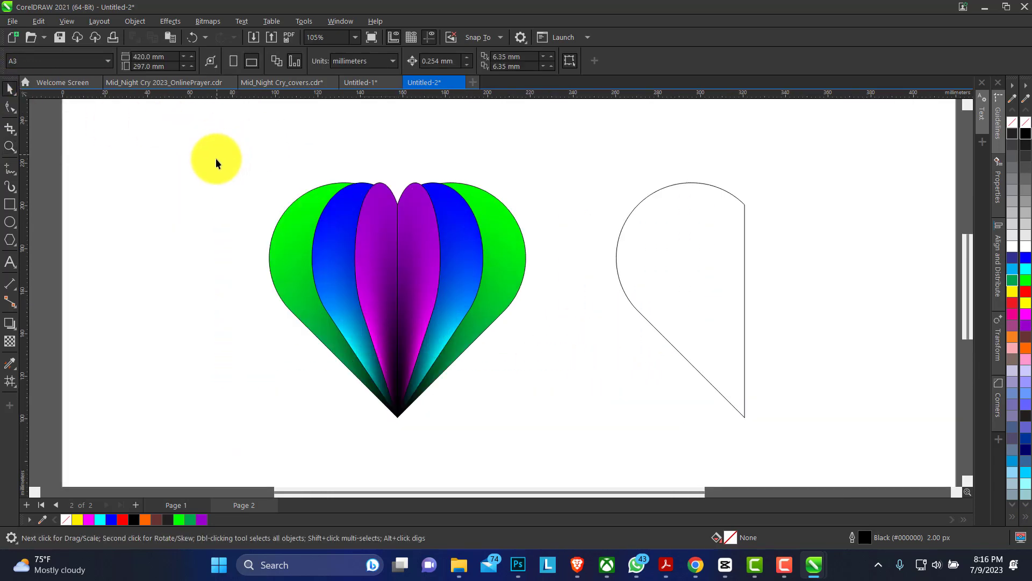
{"action": "left_click_drag", "start_coordinate": [581, 418], "coordinate": [582, 418]}
{"action": "left_click_drag", "start_coordinate": [430, 283], "coordinate": [336, 286]}
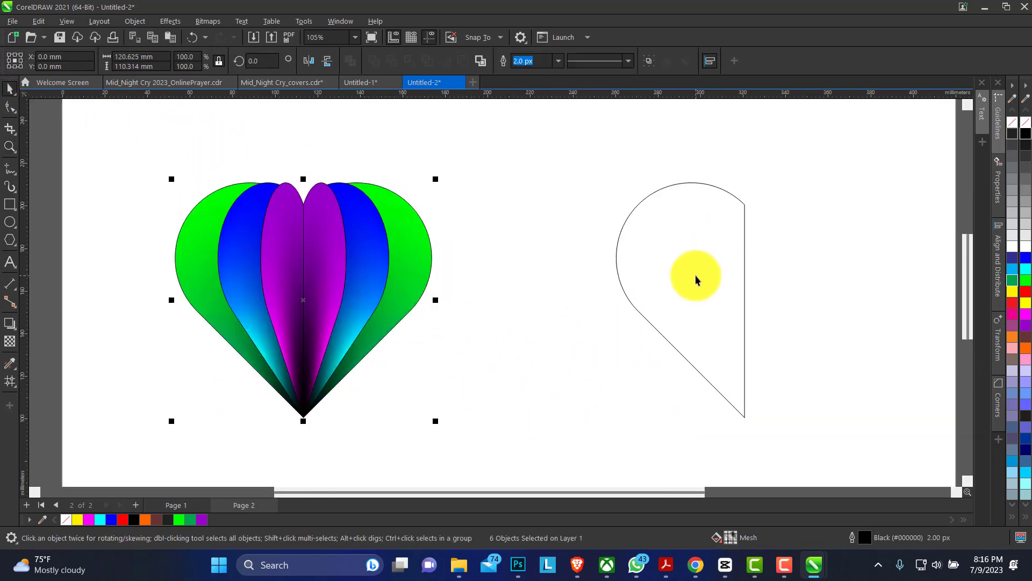
{"action": "left_click_drag", "start_coordinate": [699, 277], "coordinate": [627, 278]}
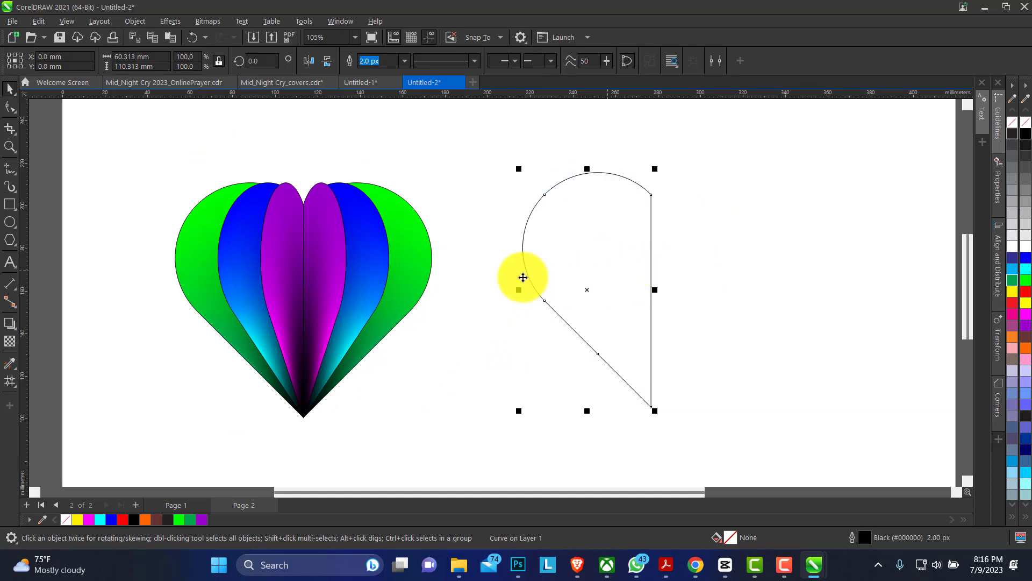
{"action": "left_click_drag", "start_coordinate": [576, 249], "coordinate": [632, 250]}
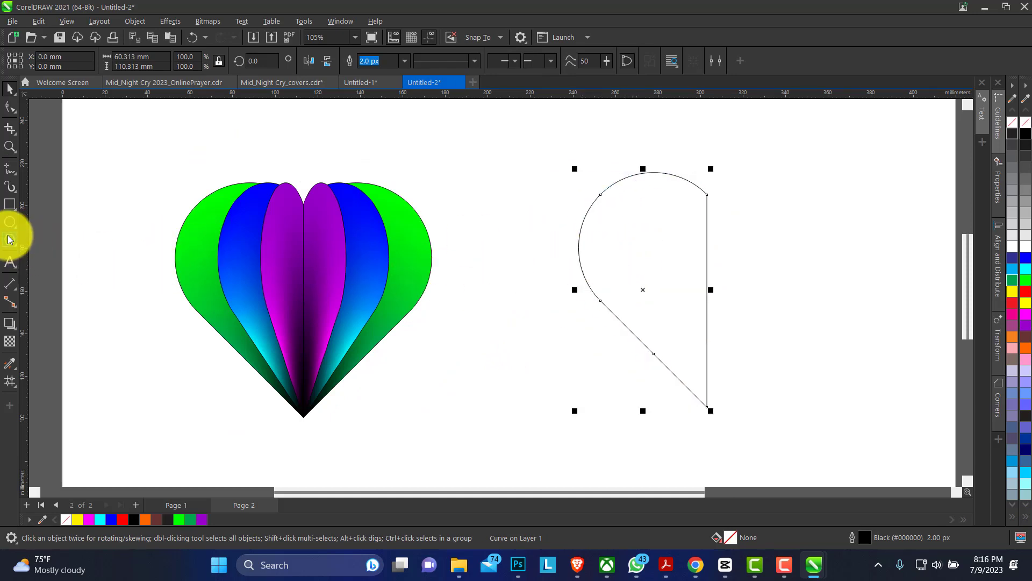
Draw a rectangle about 20 mm wide and 71 mm tall and align it to the left edge of the blank half-heart outline.
{"action": "left_click", "coordinate": [10, 204]}
{"action": "left_click_drag", "start_coordinate": [498, 207], "coordinate": [542, 357]}
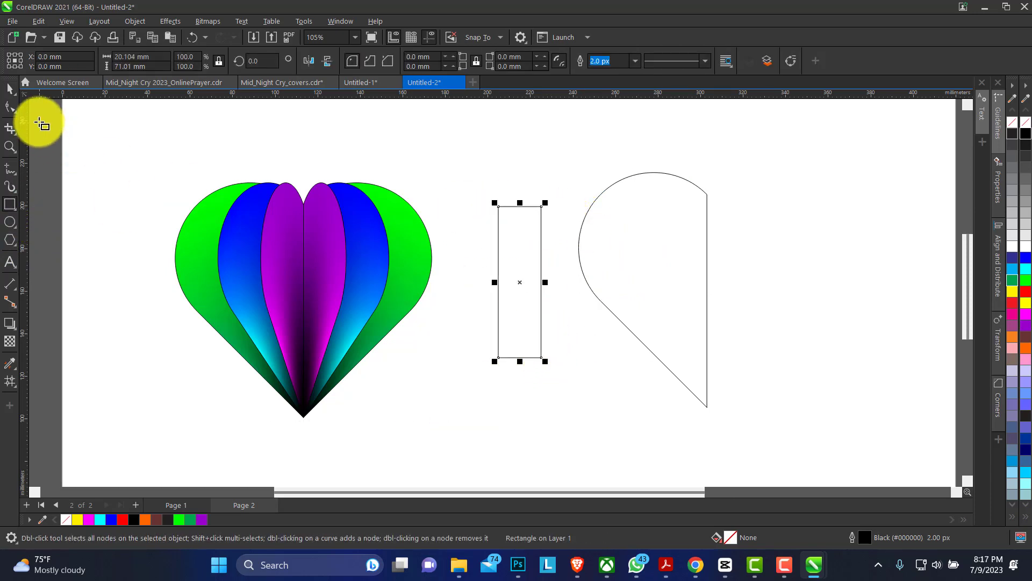
{"action": "left_click", "coordinate": [10, 88]}
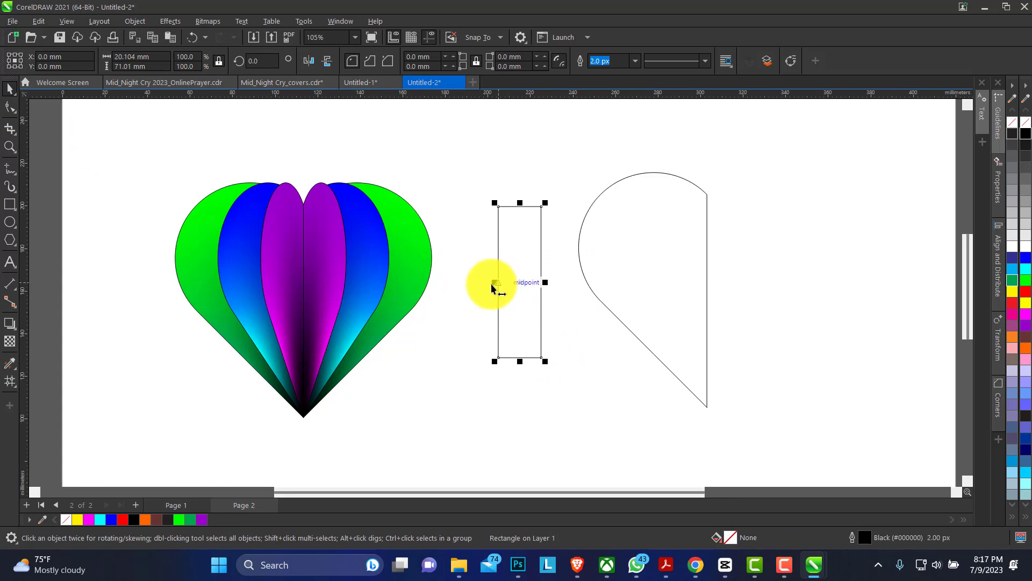
{"action": "left_click_drag", "start_coordinate": [495, 283], "coordinate": [521, 284]}
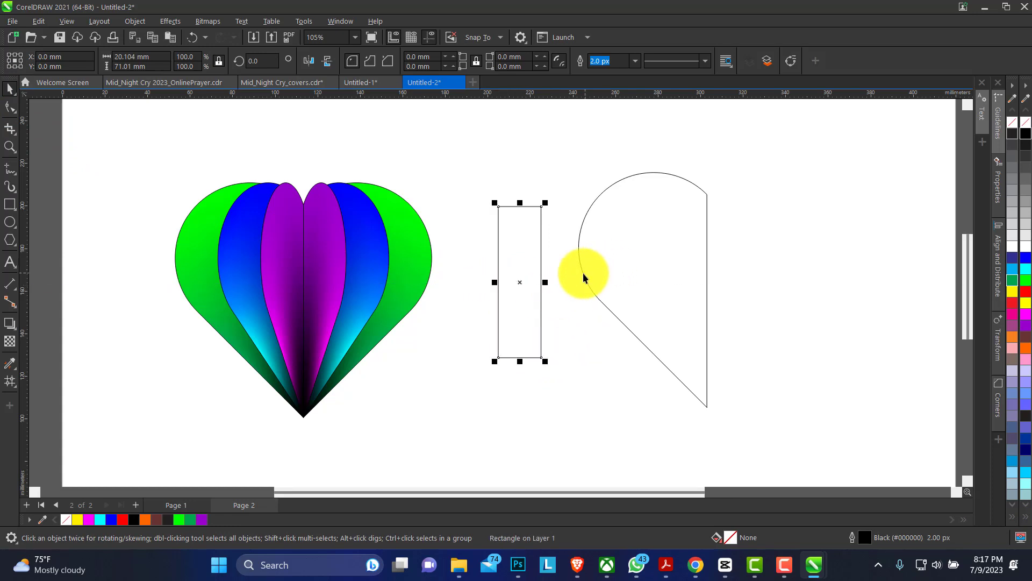
{"action": "left_click", "coordinate": [601, 250], "text": "shift"}
{"action": "key", "text": "l"}
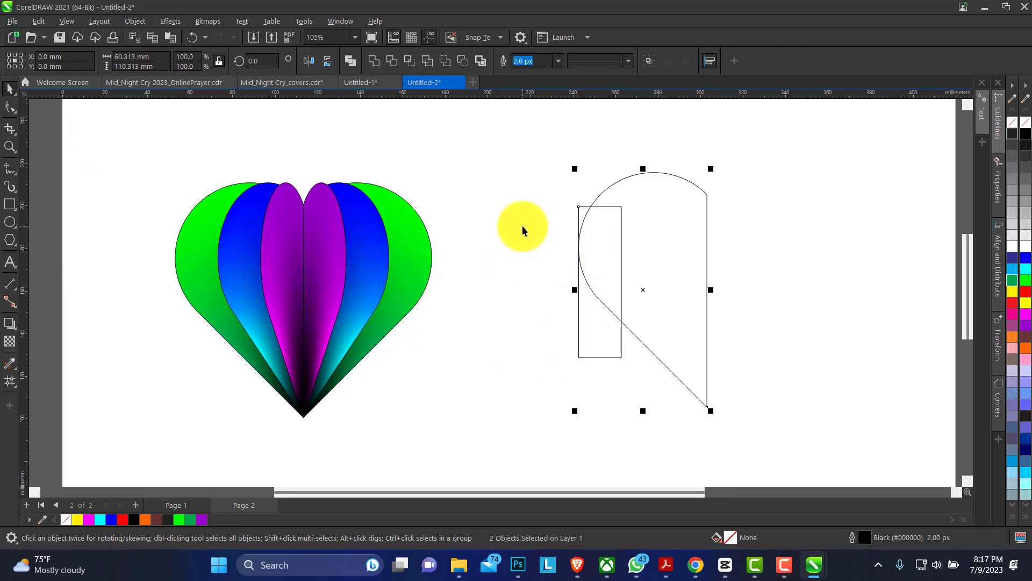
Copy the rectangle twice, edge to edge, so three equal rectangles span the width of the blank half-heart outline.
{"action": "left_click", "coordinate": [520, 224]}
{"action": "left_click", "coordinate": [579, 284]}
{"action": "left_click_drag", "start_coordinate": [574, 283], "coordinate": [666, 291]}
{"action": "left_click_drag", "start_coordinate": [750, 196], "coordinate": [572, 360]}
{"action": "mouse_move", "coordinate": [712, 282]}
{"action": "left_mouse_down"}
{"action": "mouse_move", "coordinate": [689, 284]}
{"action": "mouse_move", "coordinate": [711, 285]}
{"action": "left_mouse_up"}
{"action": "left_click", "coordinate": [772, 256]}
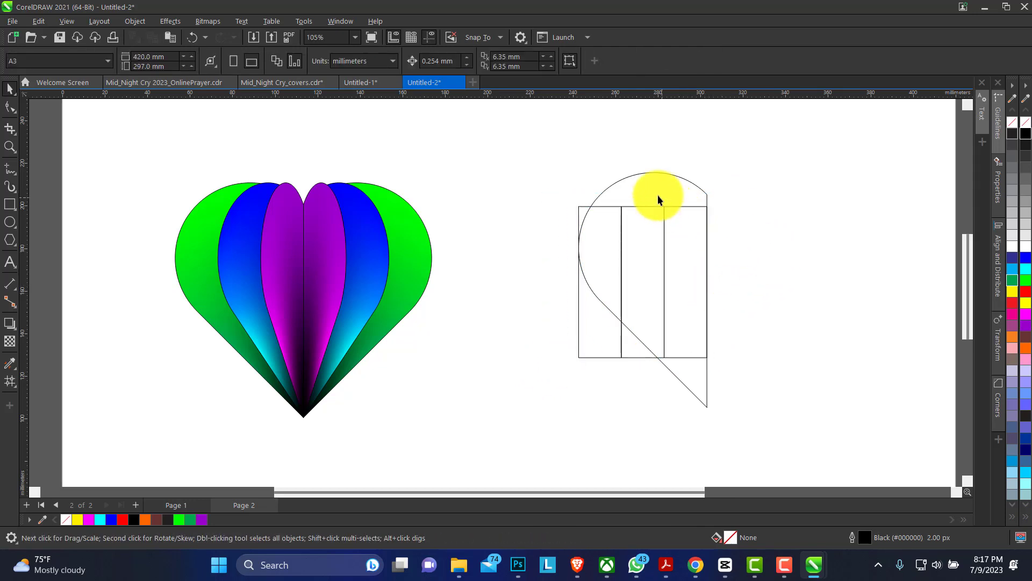
{"action": "left_click", "coordinate": [641, 195]}
{"action": "left_click", "coordinate": [593, 156]}
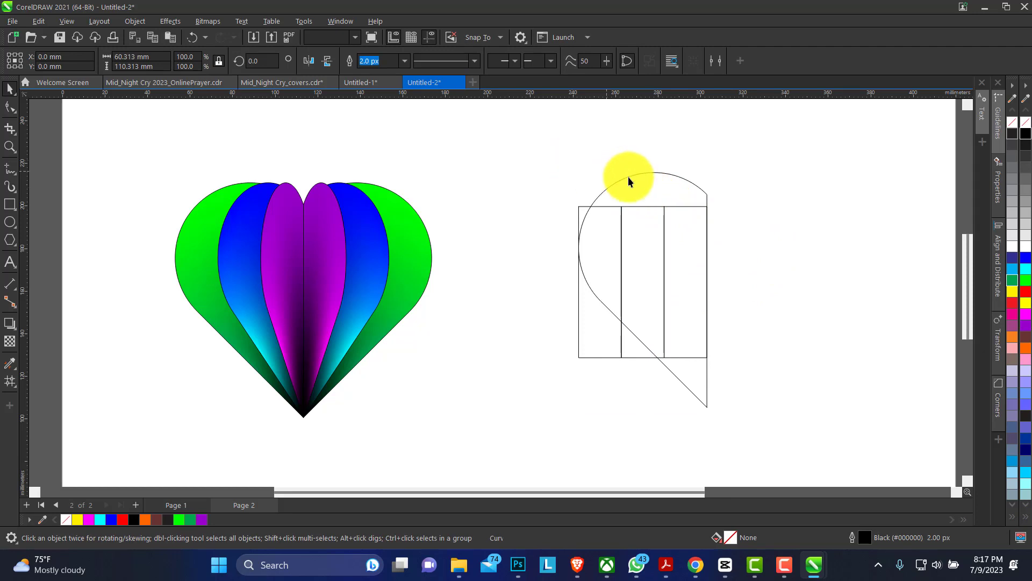
Add two narrower copies of the half-heart outline, about 40 mm and 20 mm wide, sharing its straight edge, and delete the three guide rectangles.
{"action": "left_click", "coordinate": [632, 190]}
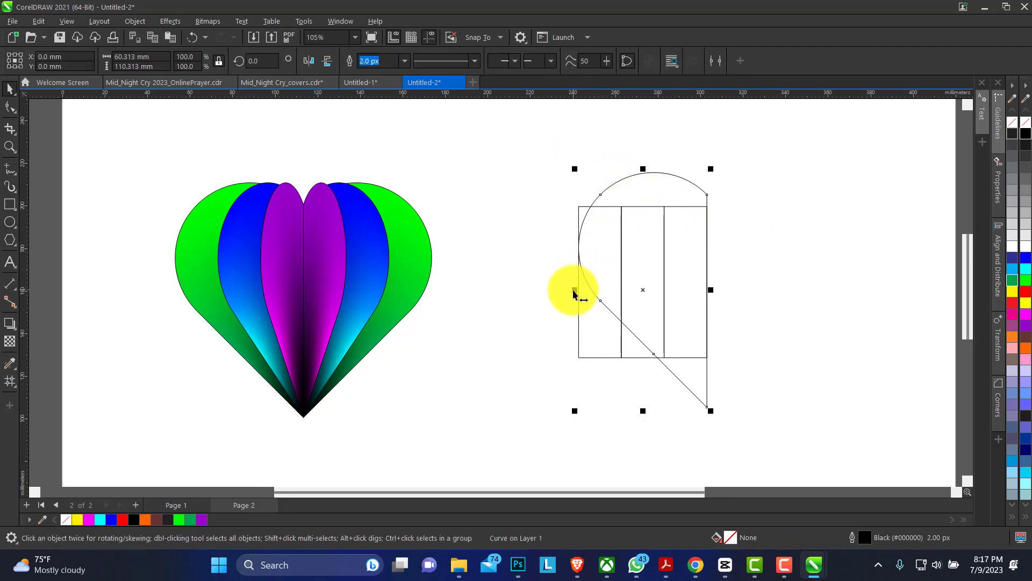
{"action": "left_click_drag", "start_coordinate": [574, 291], "coordinate": [619, 296]}
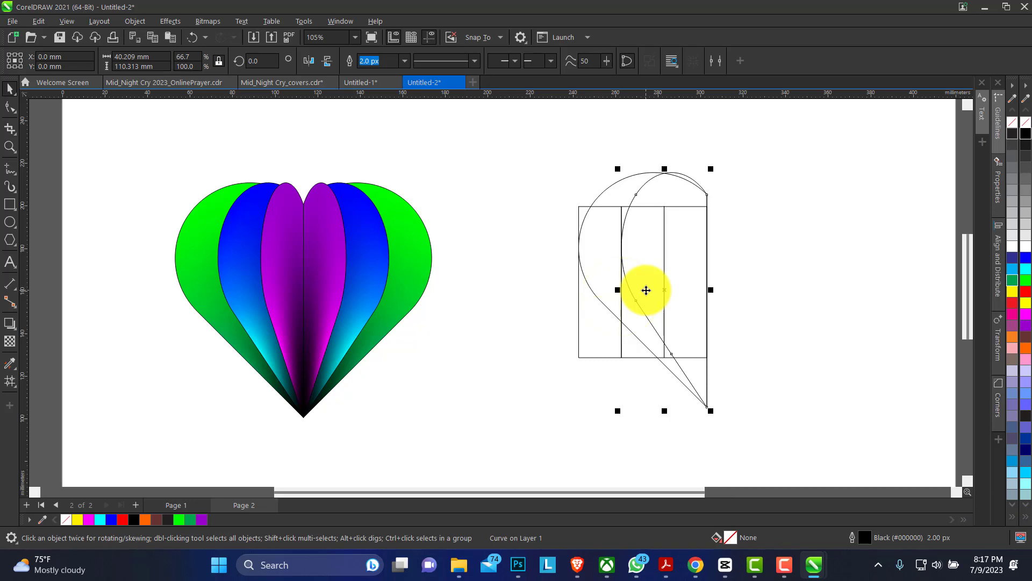
{"action": "key", "text": "ctrl+r"}
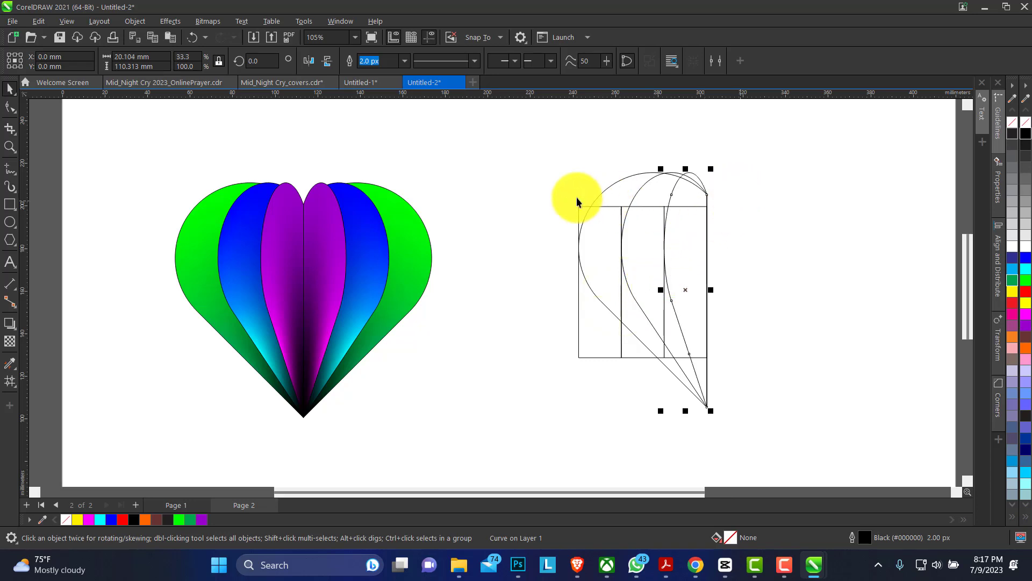
{"action": "left_click_drag", "start_coordinate": [551, 191], "coordinate": [743, 375]}
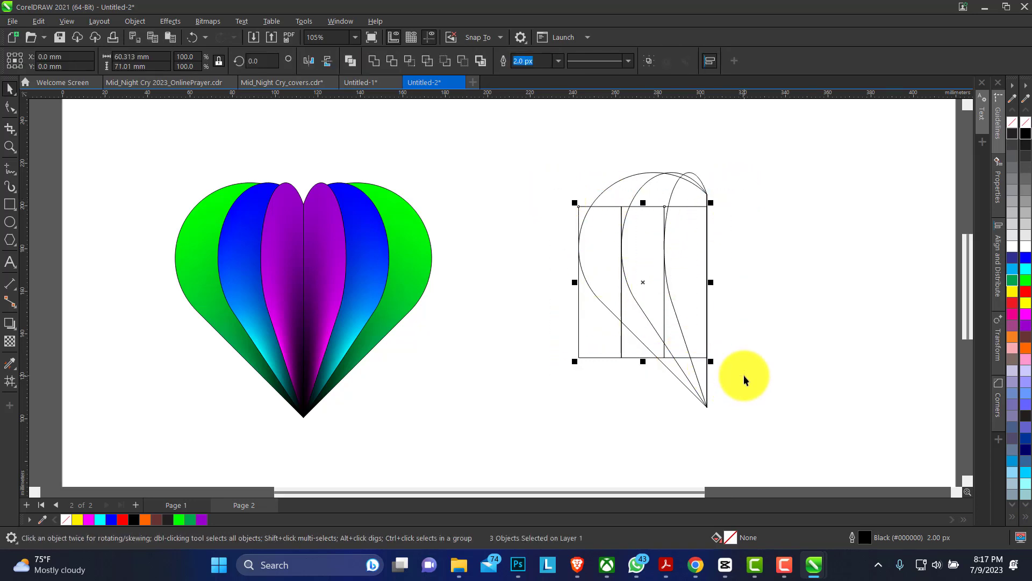
{"action": "left_click", "coordinate": [744, 376]}
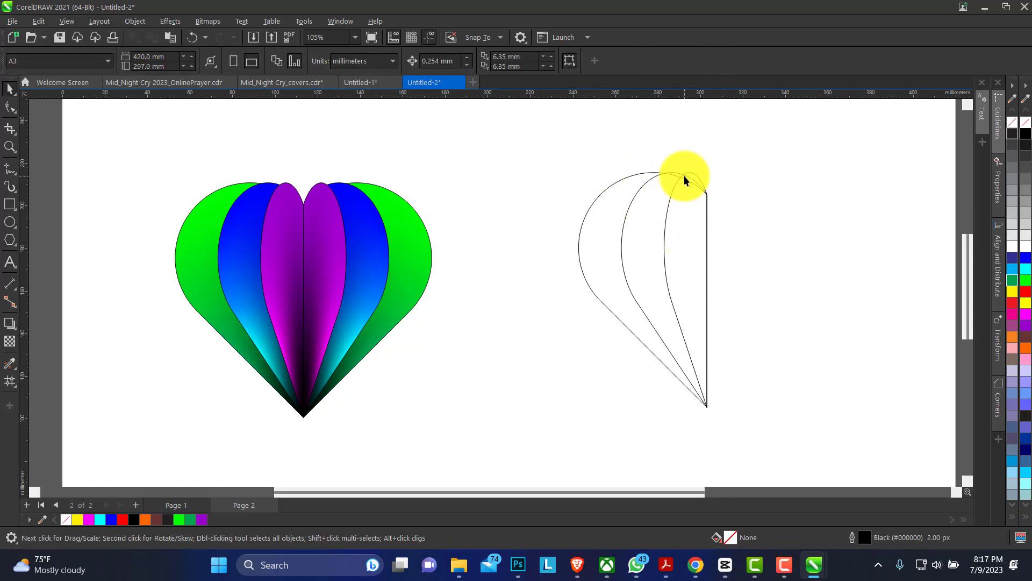
Remove the straight vertical edges of all three nested half-heart outlines with Virtual Segment Delete.
{"action": "left_click_drag", "start_coordinate": [739, 418], "coordinate": [739, 418]}
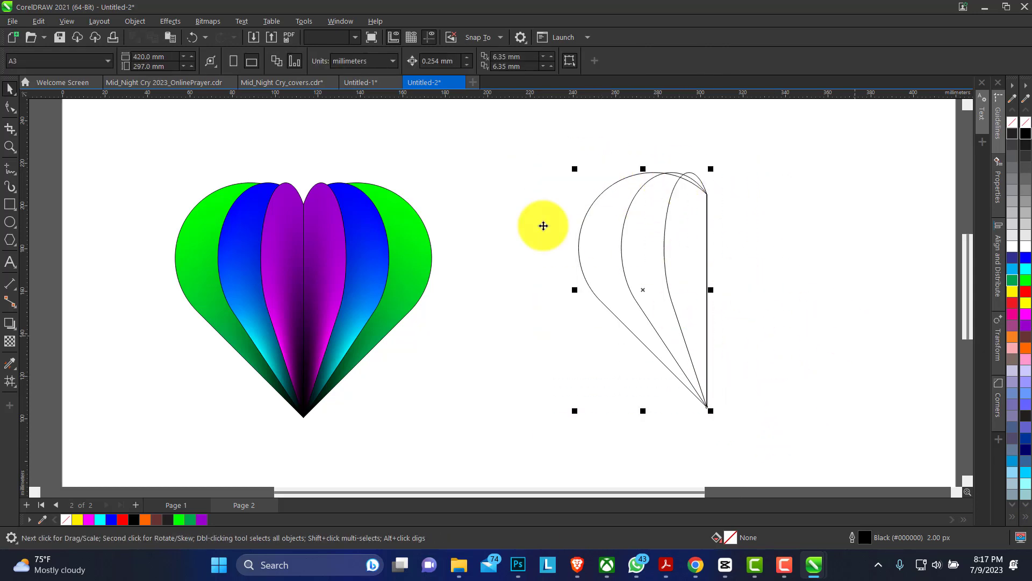
{"action": "left_click", "coordinate": [10, 147]}
{"action": "left_click_drag", "start_coordinate": [577, 154], "coordinate": [823, 408]}
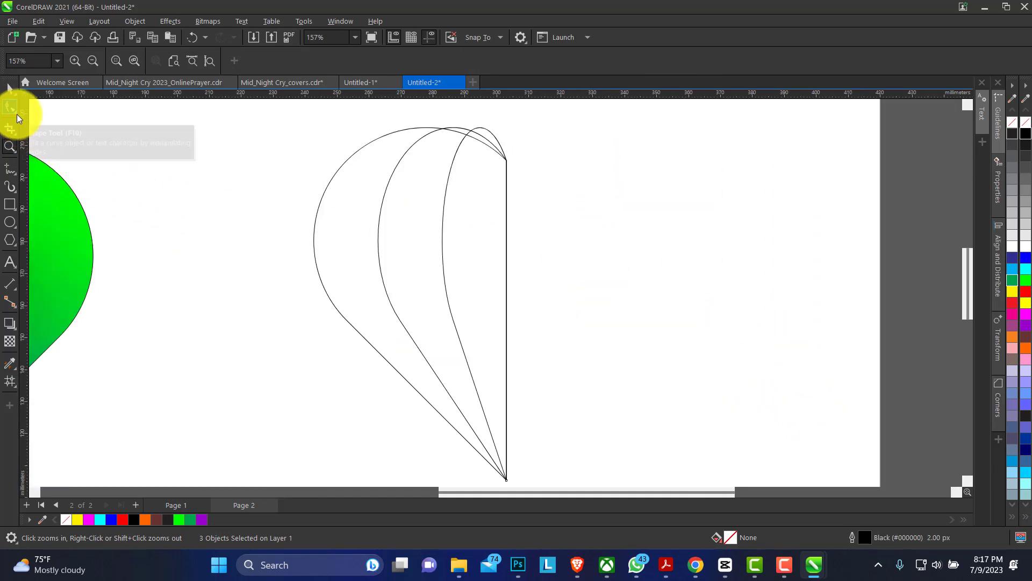
{"action": "left_click", "coordinate": [12, 133]}
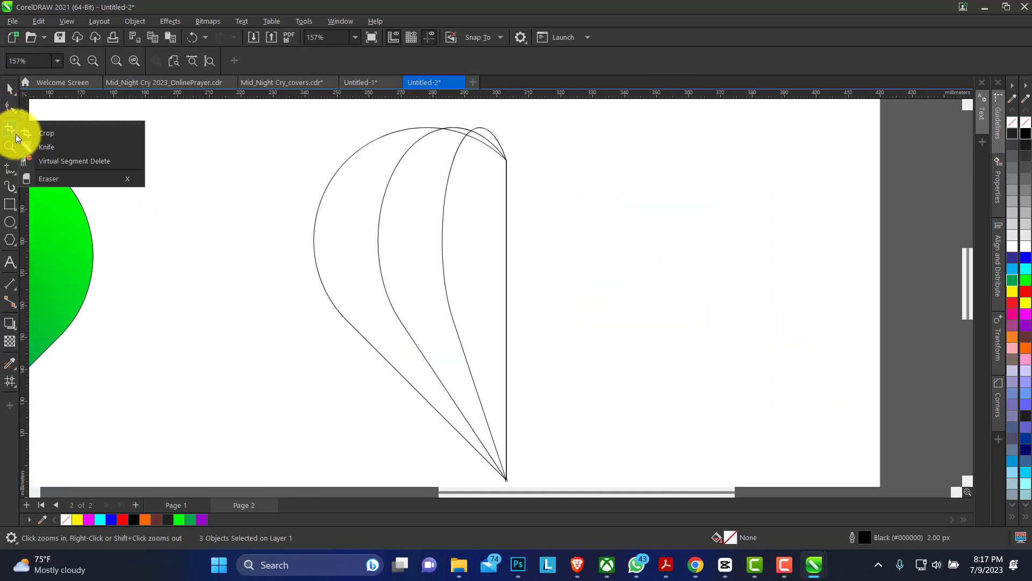
{"action": "left_click", "coordinate": [80, 162]}
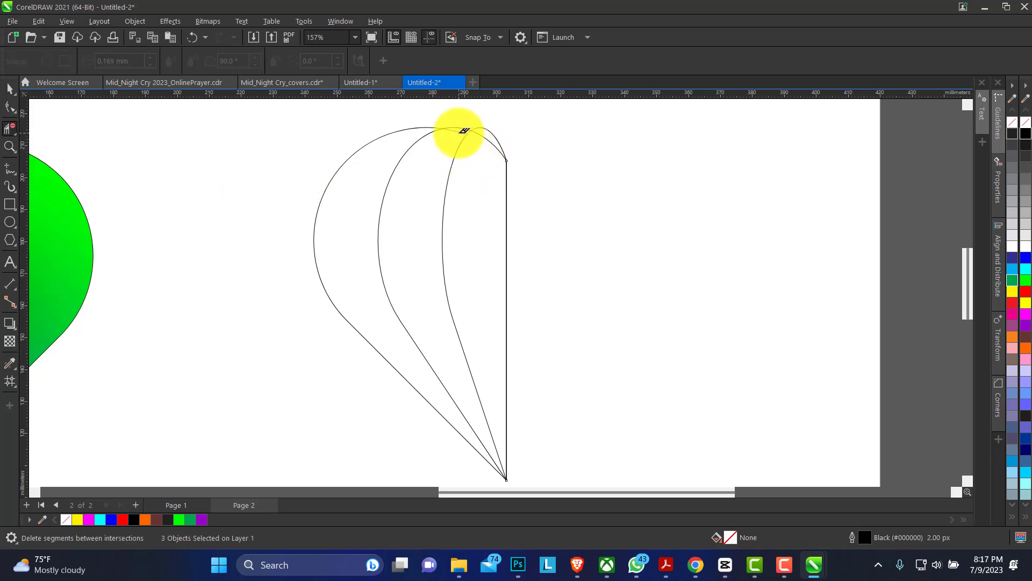
{"action": "left_click", "coordinate": [509, 267]}
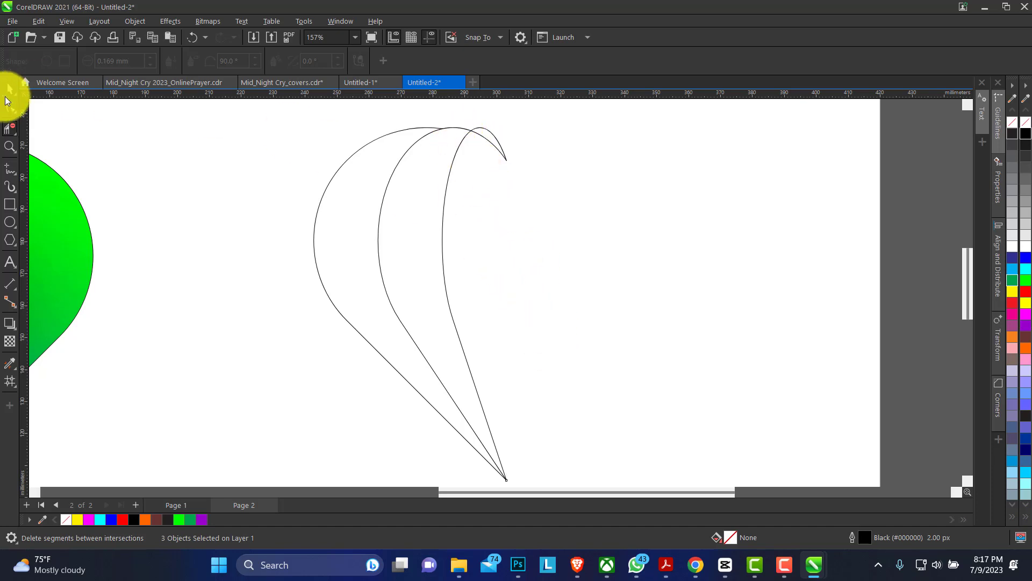
Mirror a copy of the three open half-heart curves across their open side to form a complete heart outline.
{"action": "left_click", "coordinate": [10, 88]}
{"action": "left_click", "coordinate": [7, 145]}
{"action": "right_click", "coordinate": [535, 230]}
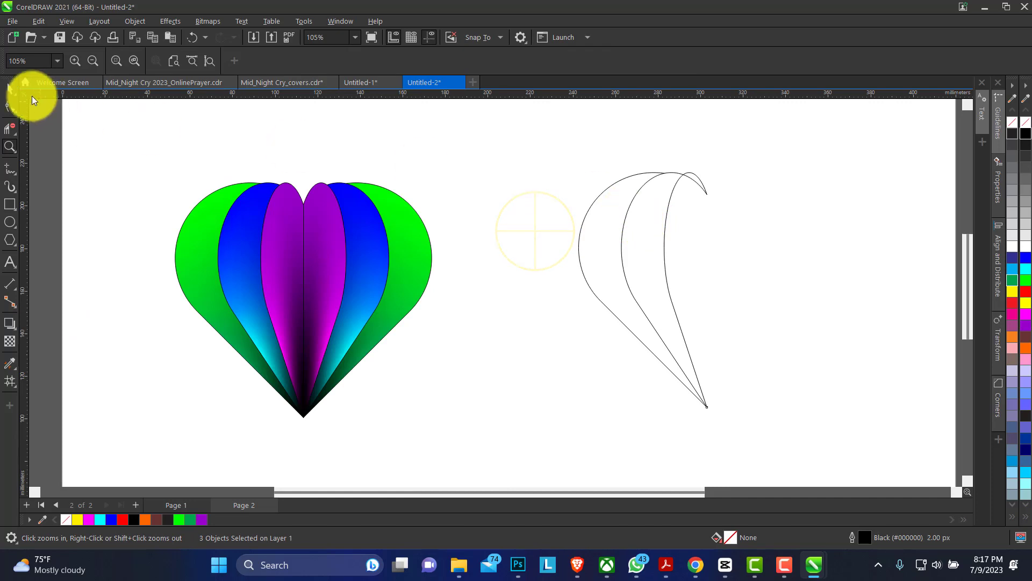
{"action": "key", "text": "space"}
{"action": "left_click_drag", "start_coordinate": [518, 135], "coordinate": [797, 437]}
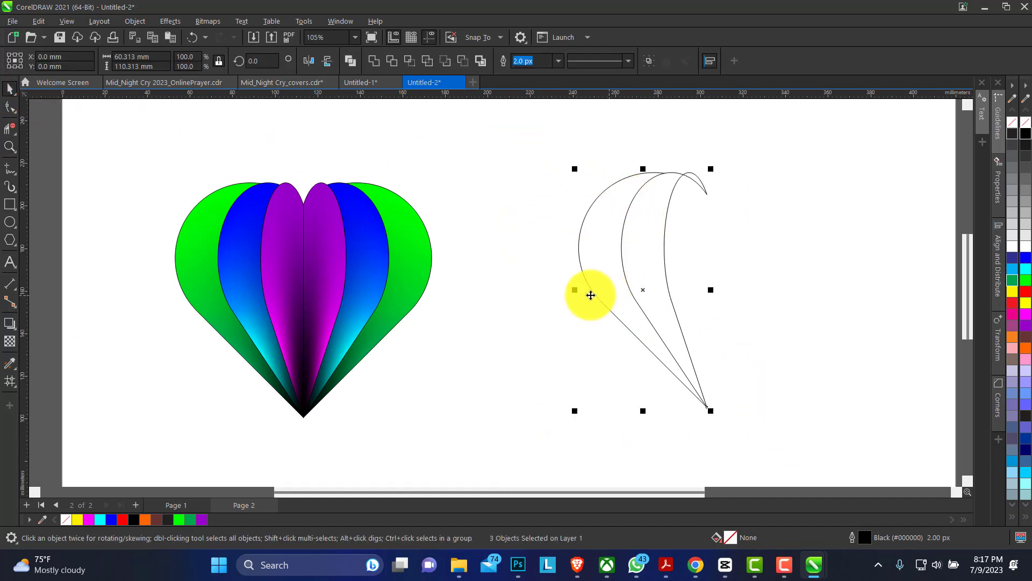
{"action": "left_click_drag", "start_coordinate": [576, 291], "coordinate": [811, 310]}
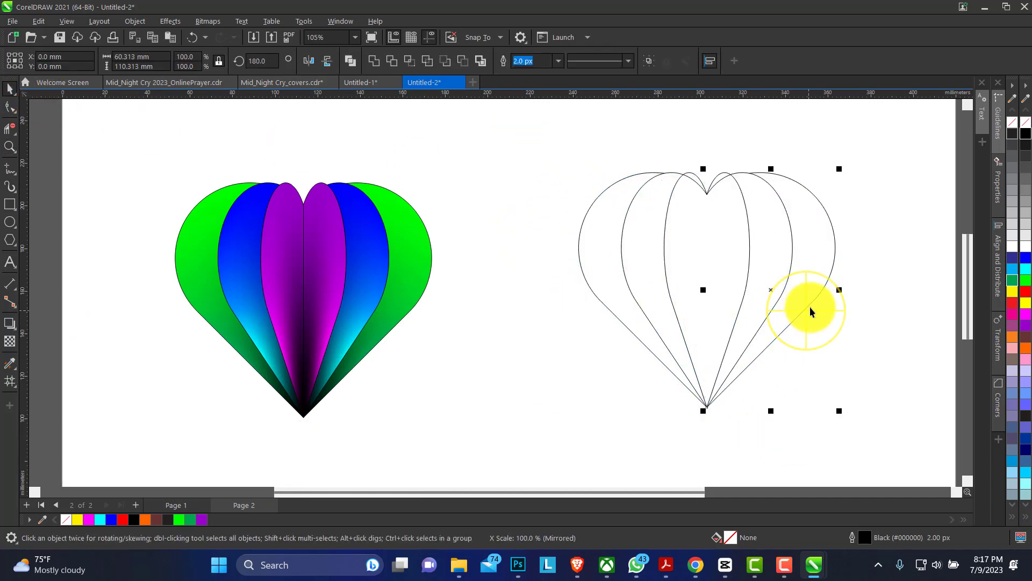
Set the outline width of all six curves in the blank heart to 4 px.
{"action": "left_click", "coordinate": [557, 172]}
{"action": "left_click_drag", "start_coordinate": [902, 431], "coordinate": [902, 431]}
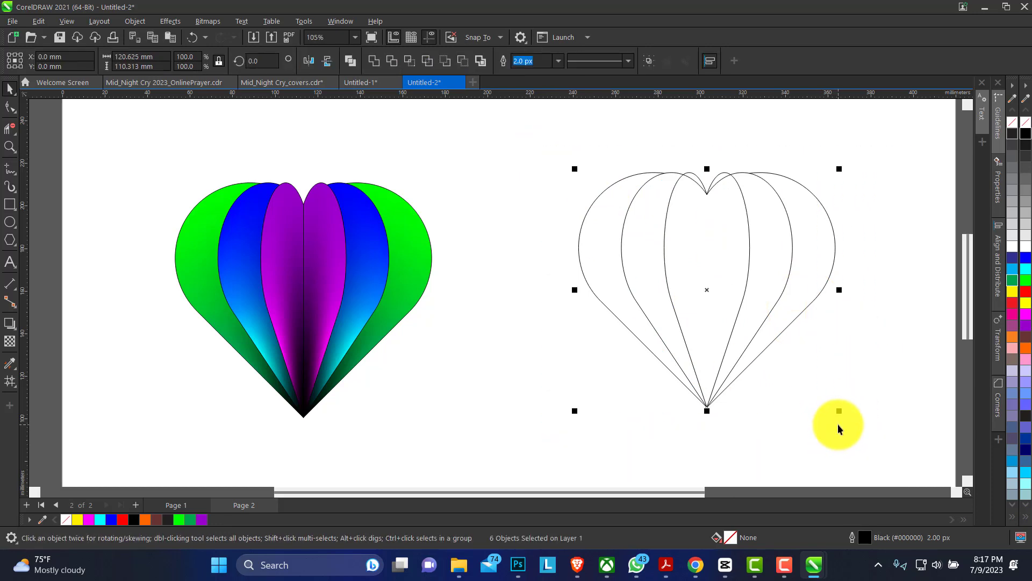
{"action": "key", "text": "F12"}
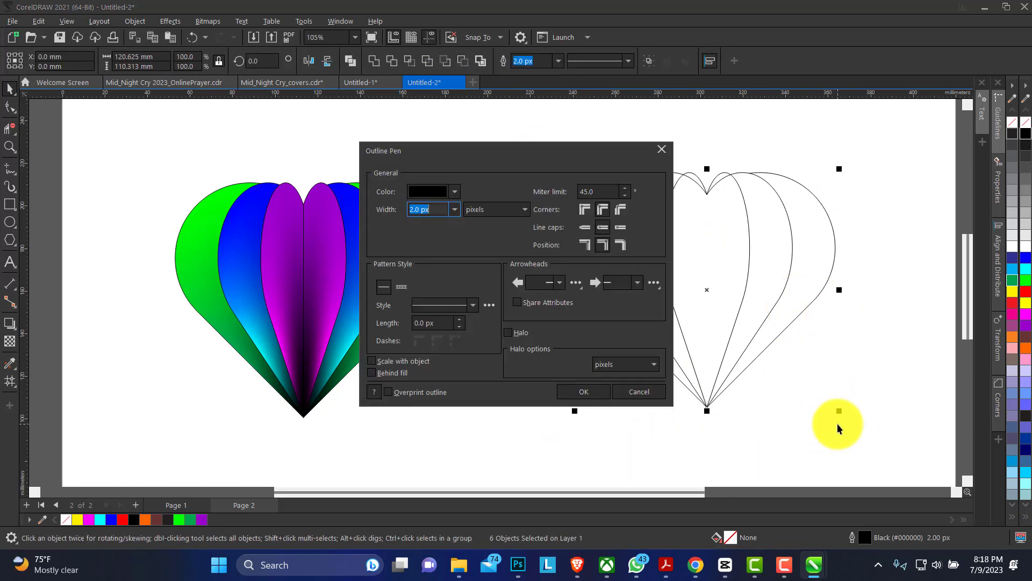
{"action": "left_click", "coordinate": [647, 393]}
{"action": "left_click", "coordinate": [557, 61]}
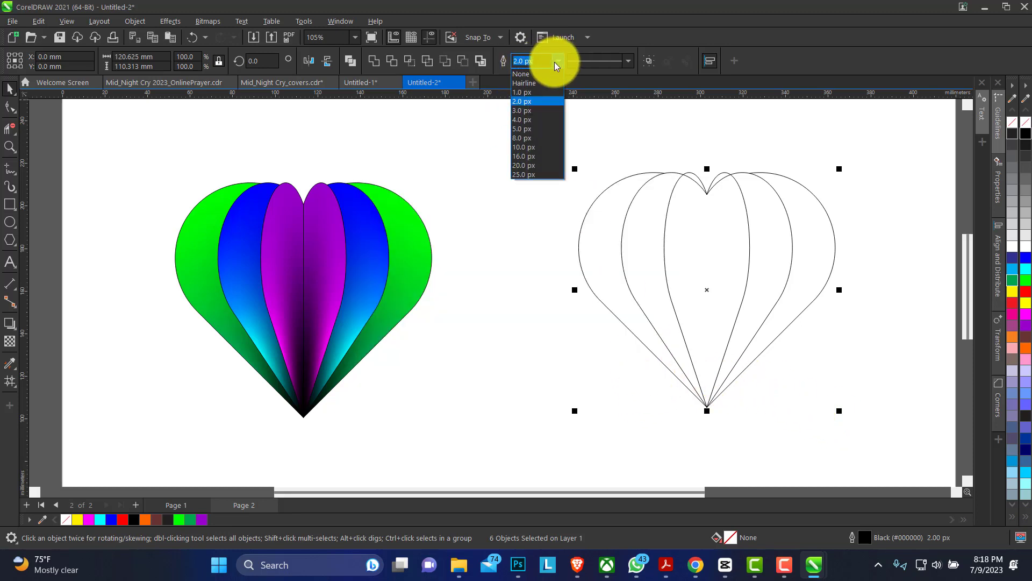
{"action": "left_click", "coordinate": [481, 175]}
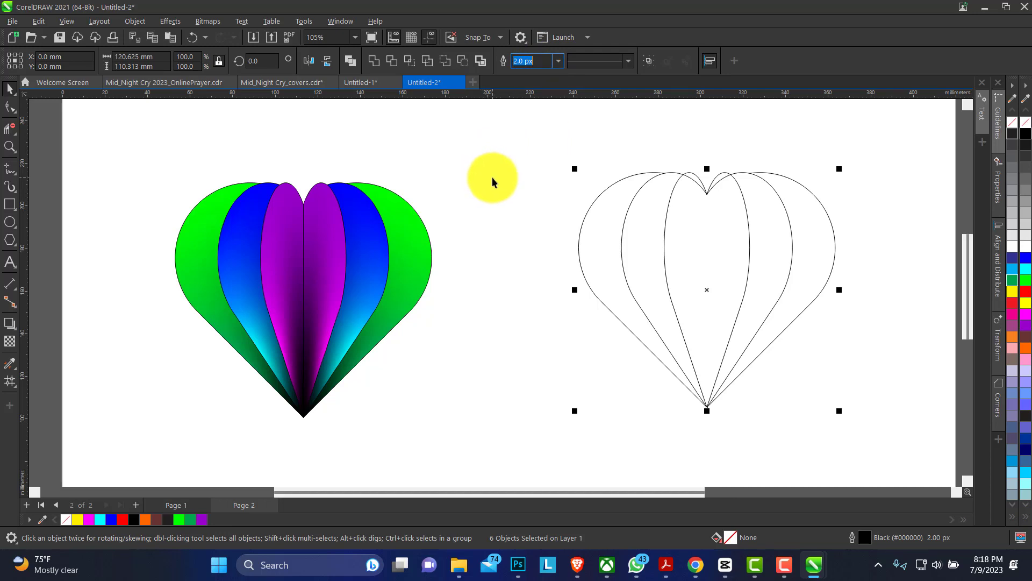
{"action": "left_click", "coordinate": [559, 62]}
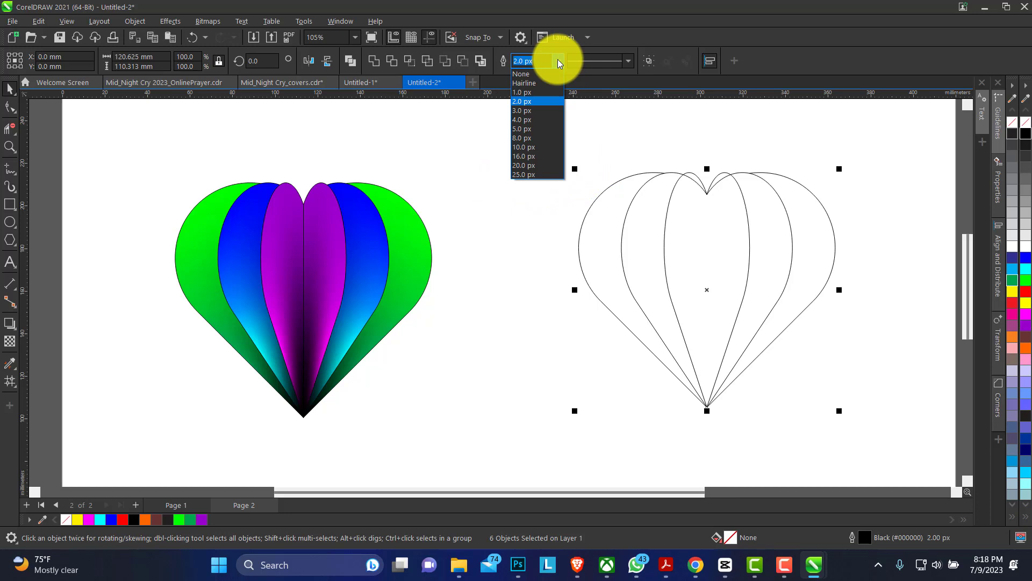
{"action": "left_click", "coordinate": [530, 112]}
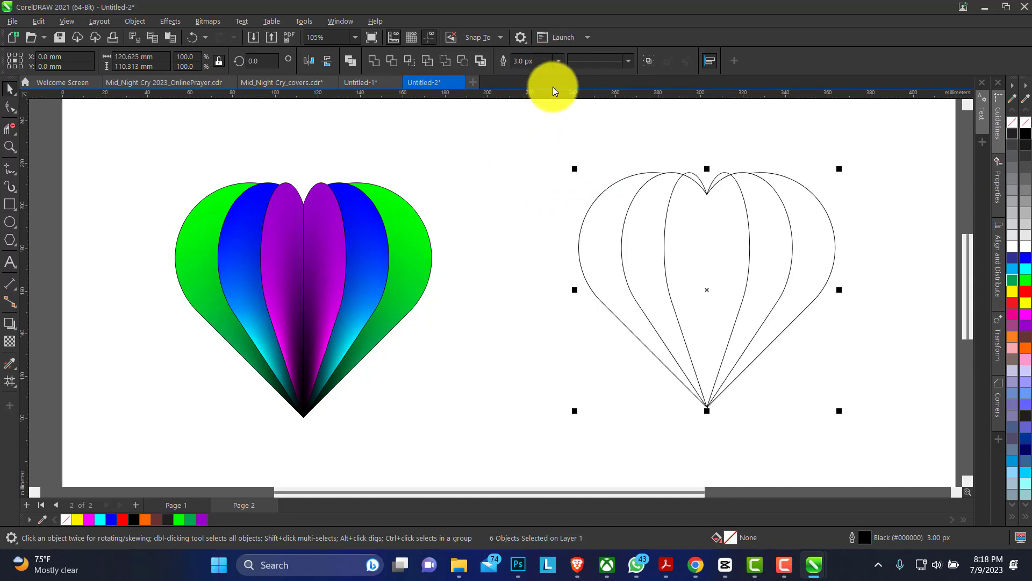
{"action": "left_click", "coordinate": [560, 62]}
{"action": "type", "text": "4"}
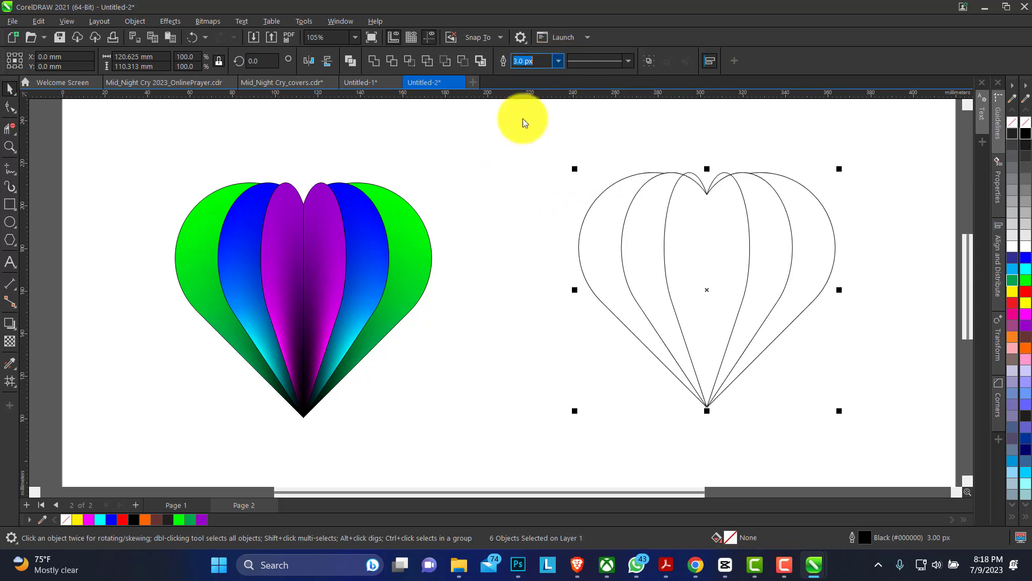
{"action": "key", "text": "Return"}
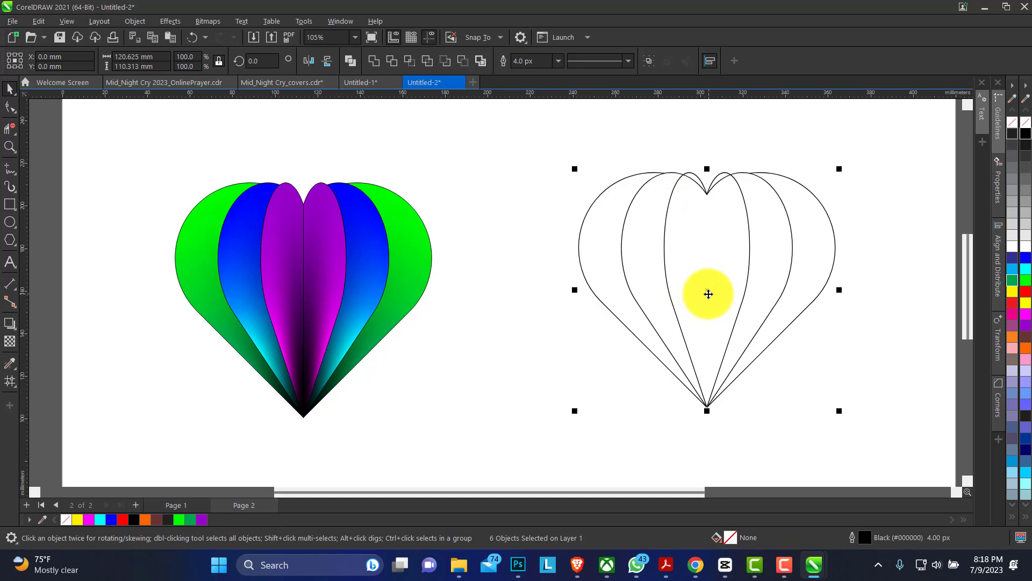
Move the blank heart closer to the coloured heart and convert the outlines of its six curves to objects.
{"action": "left_click_drag", "start_coordinate": [707, 295], "coordinate": [667, 287]}
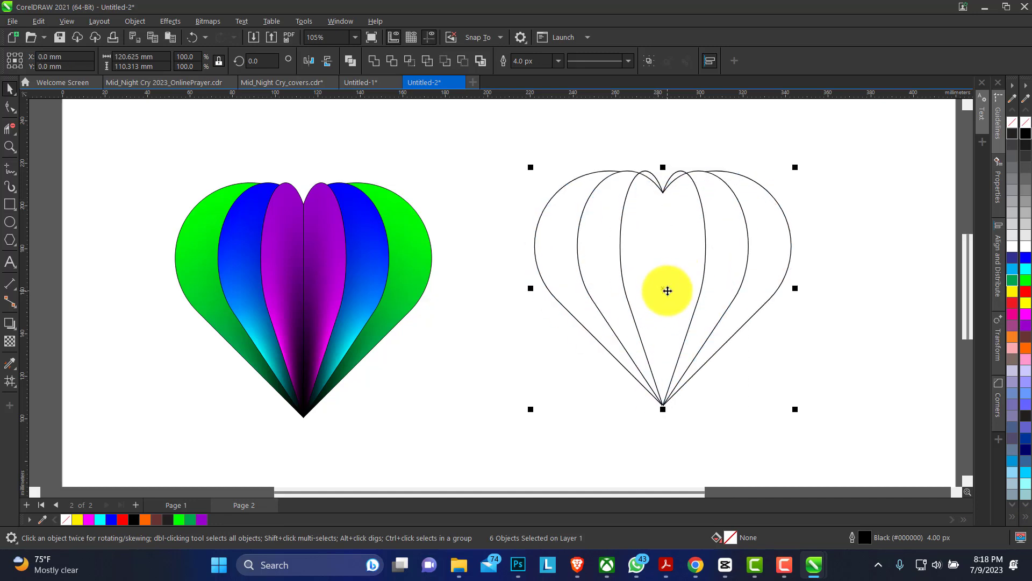
{"action": "right_click", "coordinate": [665, 192]}
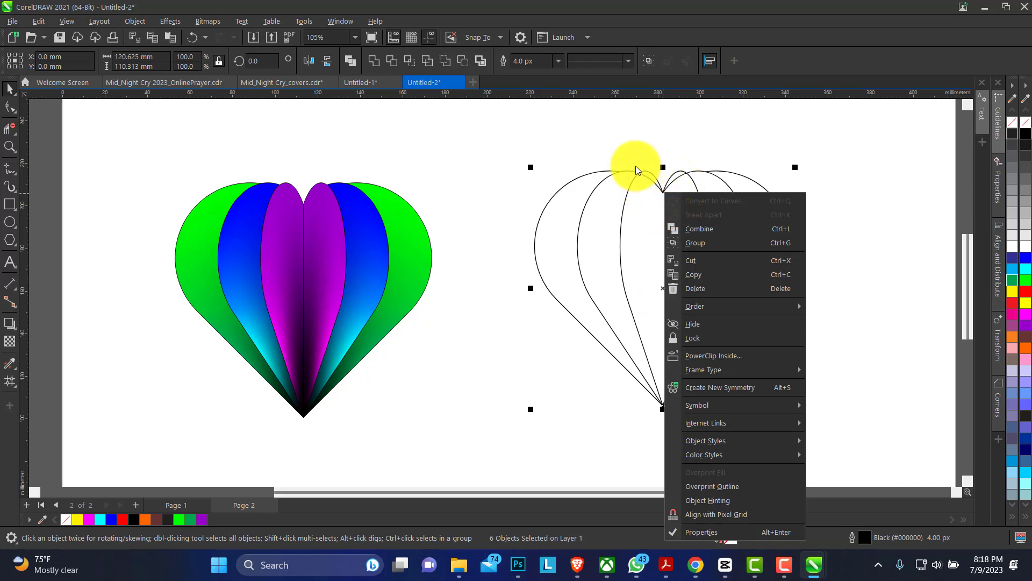
{"action": "left_click", "coordinate": [134, 21]}
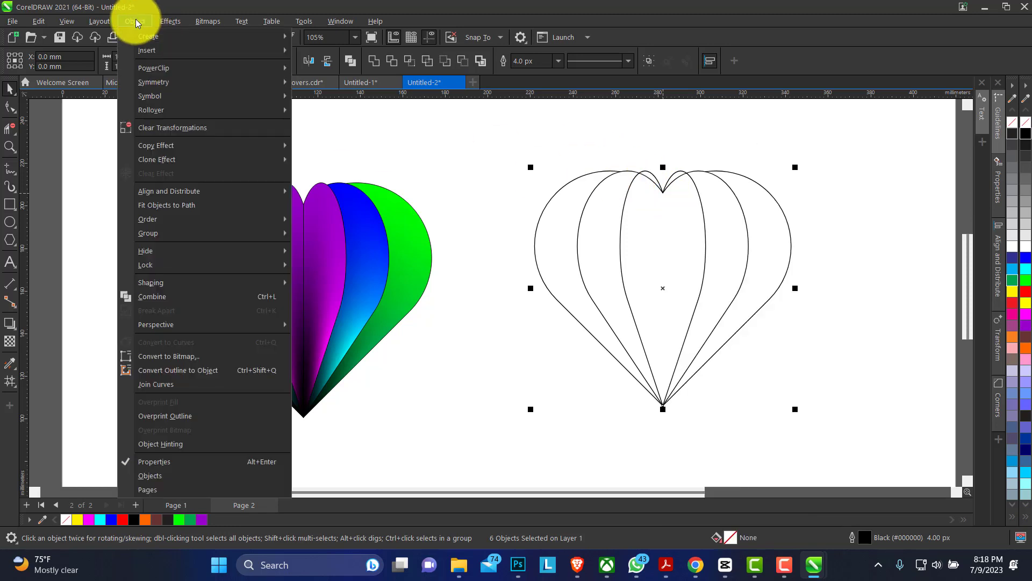
{"action": "left_click", "coordinate": [179, 372]}
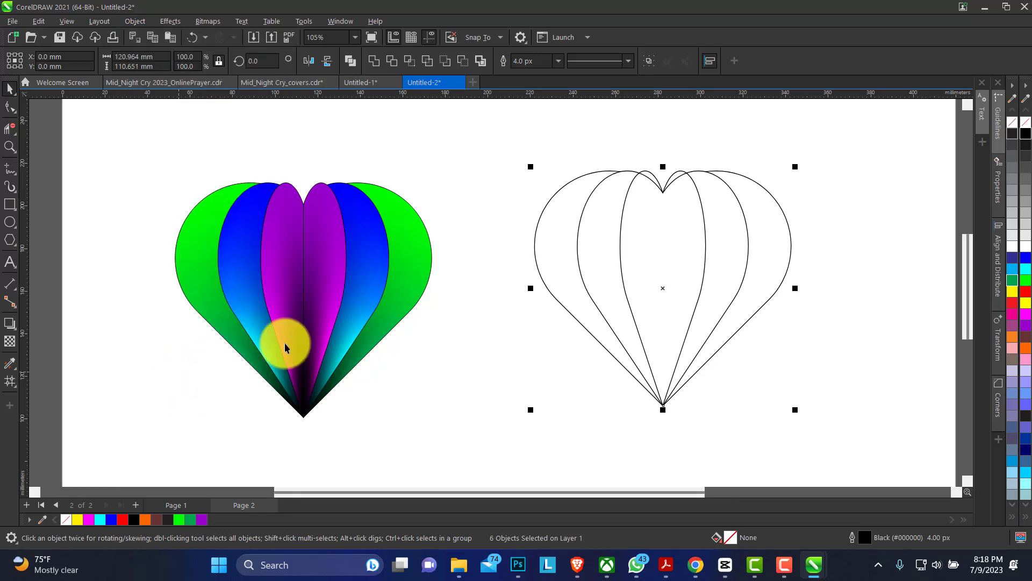
Try solid green and red fills on the six converted outline objects of the heart.
{"action": "left_click", "coordinate": [1026, 257]}
{"action": "left_click", "coordinate": [1026, 280]}
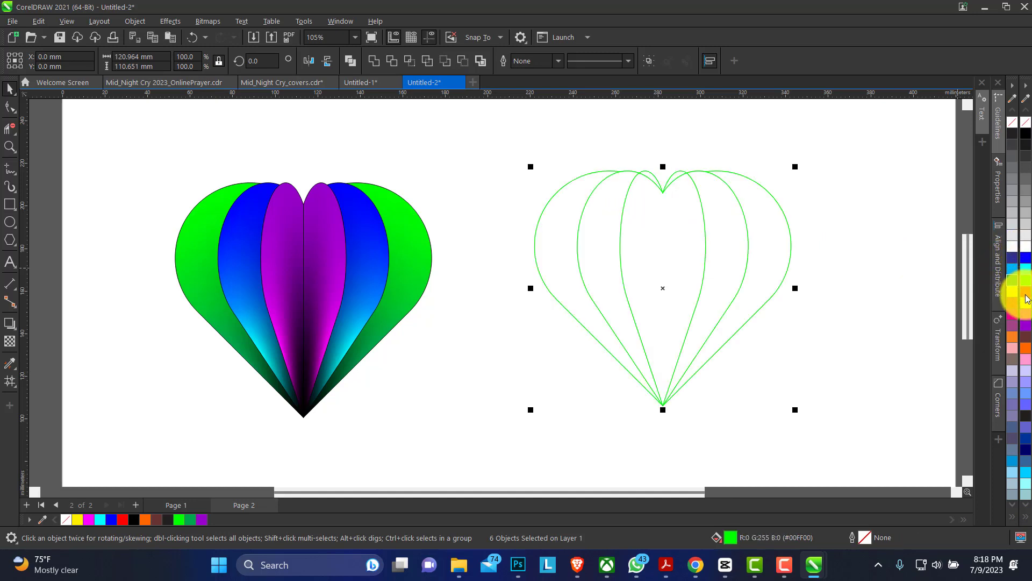
{"action": "left_click", "coordinate": [1025, 291]}
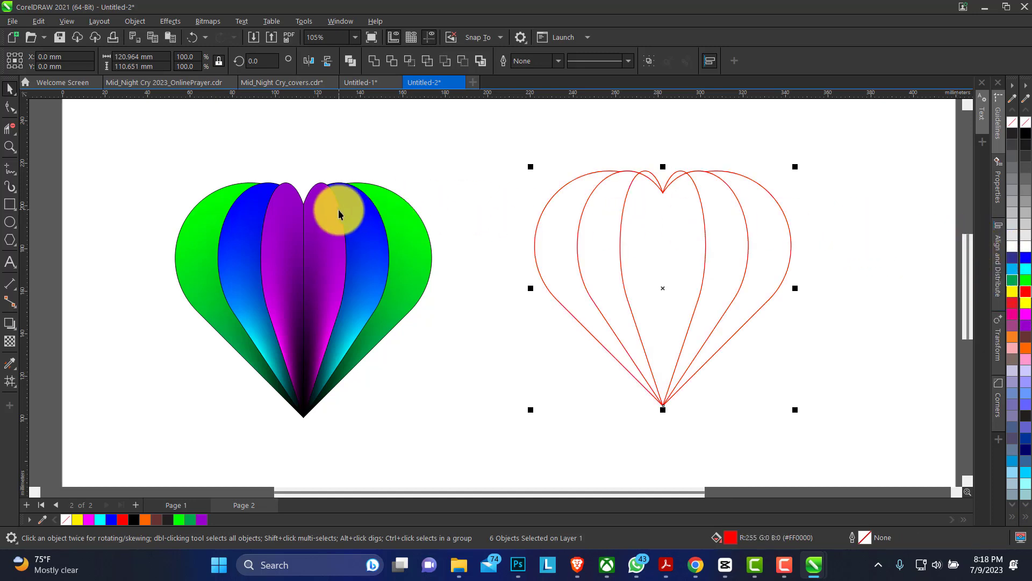
Apply a linear fountain fill from the line heart's bottom tip to its top notch, with both end colours black.
{"action": "left_click", "coordinate": [10, 363]}
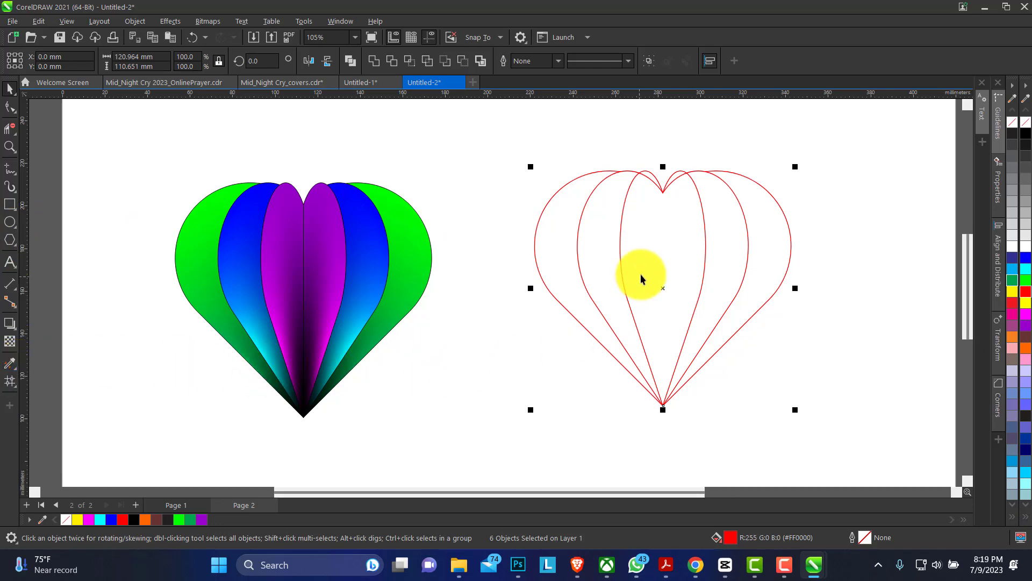
{"action": "left_click", "coordinate": [16, 386]}
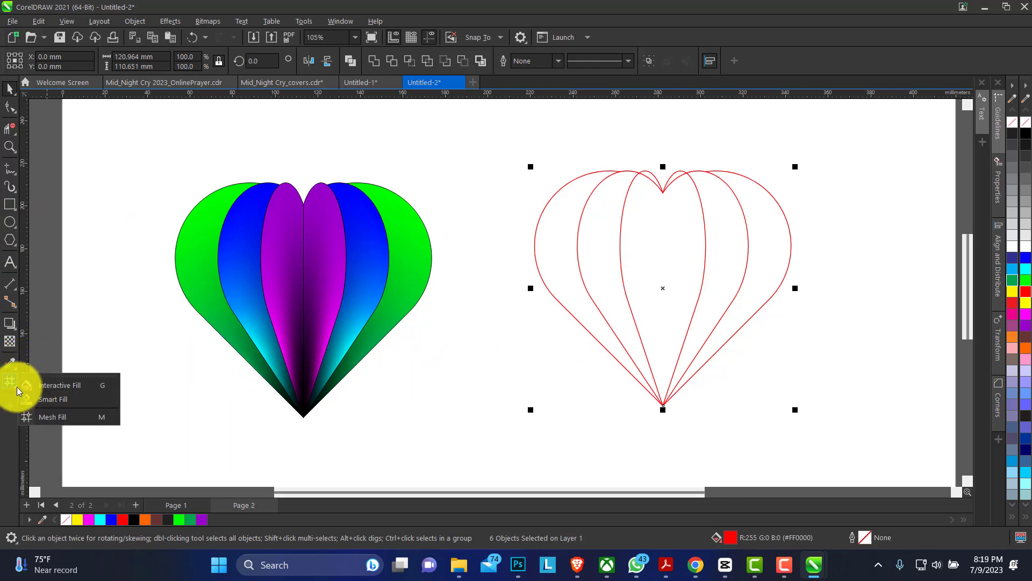
{"action": "left_click", "coordinate": [66, 386]}
{"action": "left_click_drag", "start_coordinate": [665, 415], "coordinate": [663, 194]}
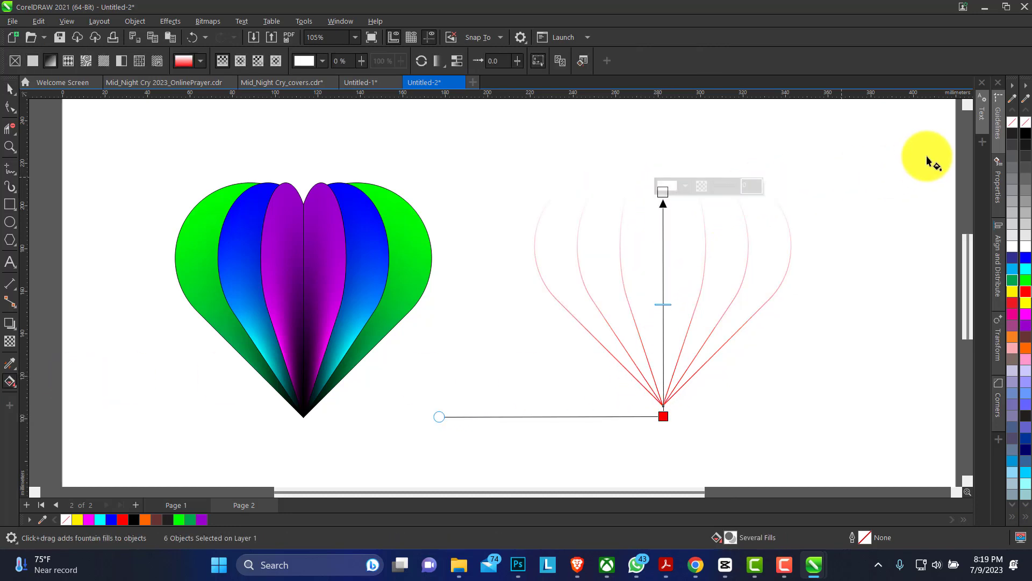
{"action": "left_click_drag", "start_coordinate": [1027, 134], "coordinate": [664, 192]}
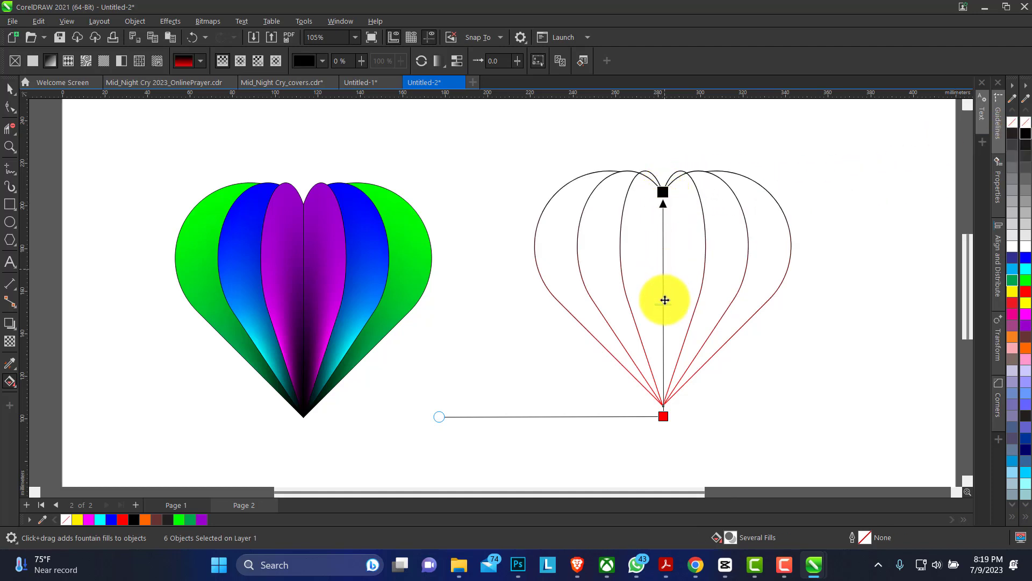
{"action": "left_click_drag", "start_coordinate": [1022, 153], "coordinate": [664, 416]}
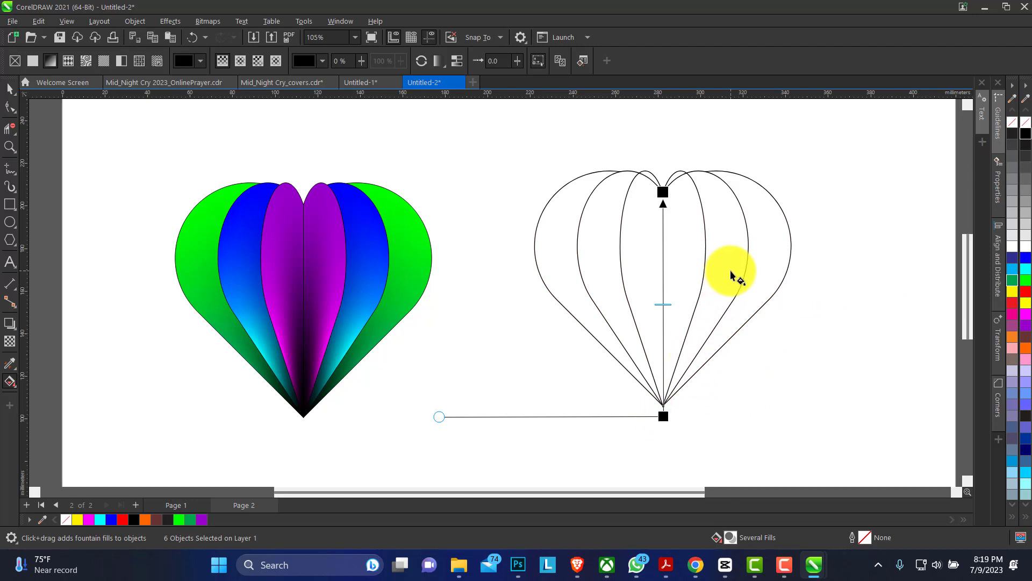
Apply an elliptical fountain fill to the line heart's six outline objects and enlarge its ellipse around the heart.
{"action": "left_click", "coordinate": [239, 63]}
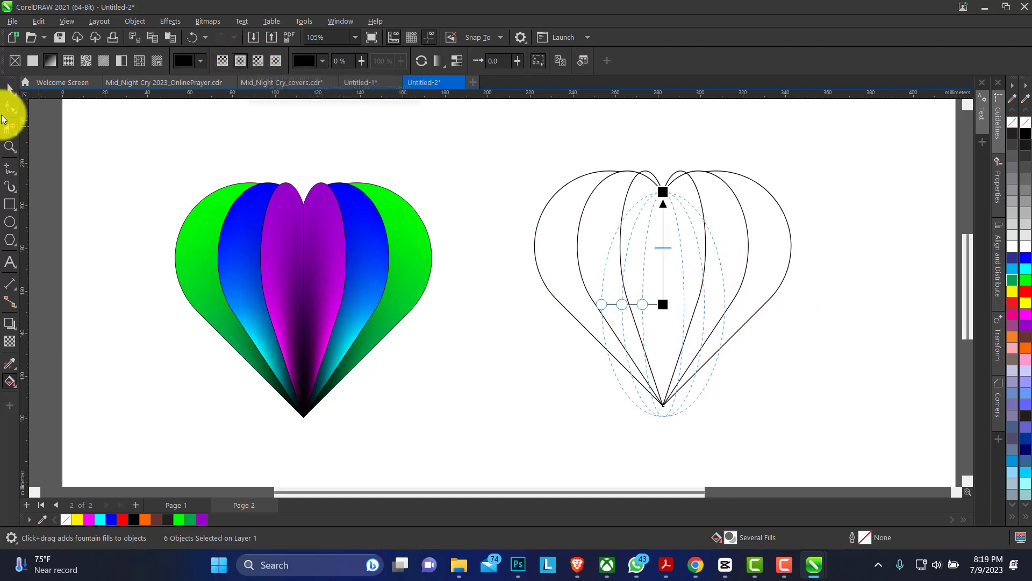
{"action": "left_click", "coordinate": [10, 87]}
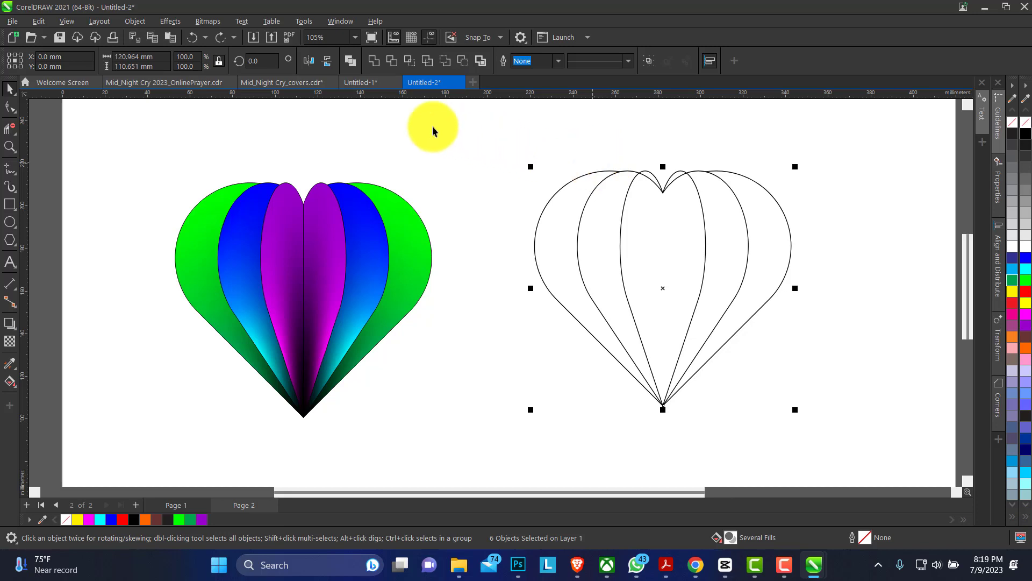
{"action": "left_click", "coordinate": [10, 383]}
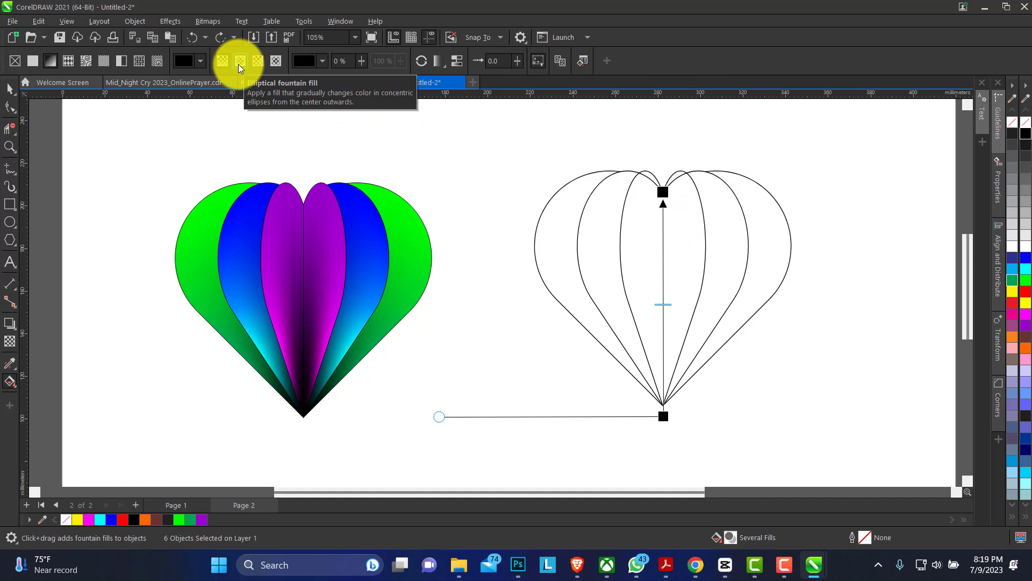
{"action": "left_click", "coordinate": [240, 66]}
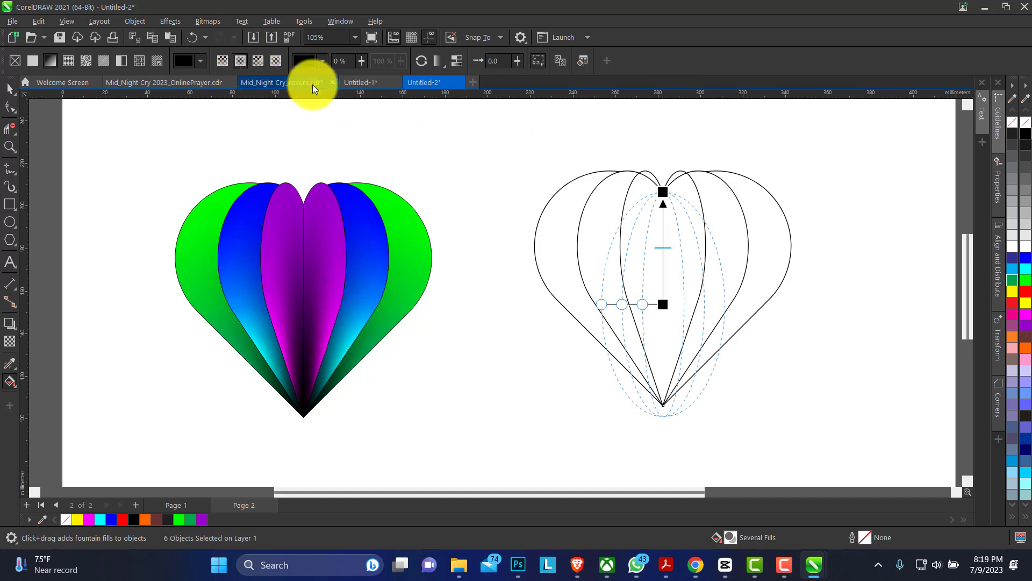
{"action": "left_click_drag", "start_coordinate": [663, 306], "coordinate": [489, 282]}
{"action": "left_click_drag", "start_coordinate": [663, 194], "coordinate": [673, 154]}
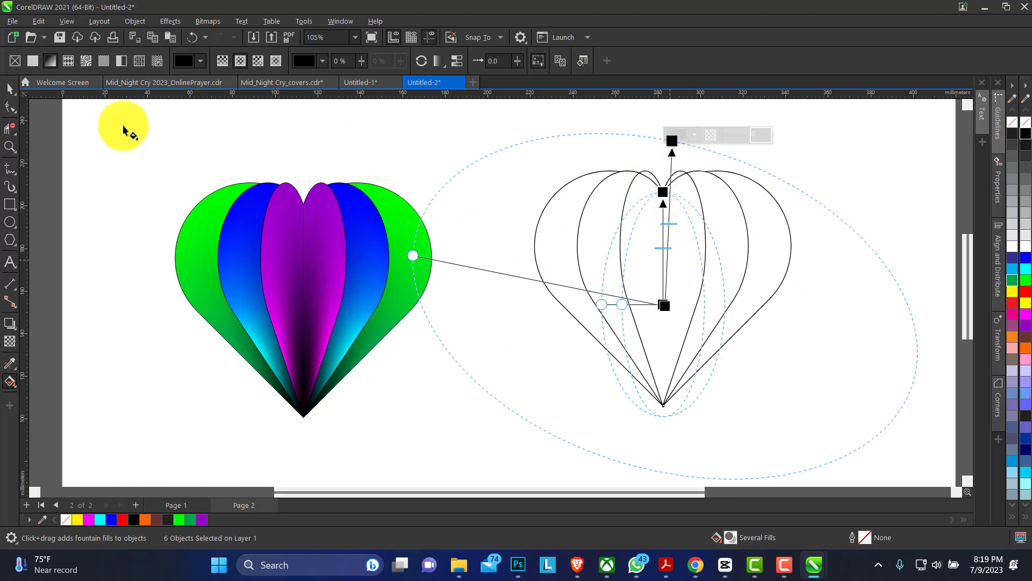
Try grouping the six outline objects of the line heart to adjust their fountain fill together, and ungroup them.
{"action": "left_click", "coordinate": [10, 87]}
{"action": "left_click", "coordinate": [464, 182]}
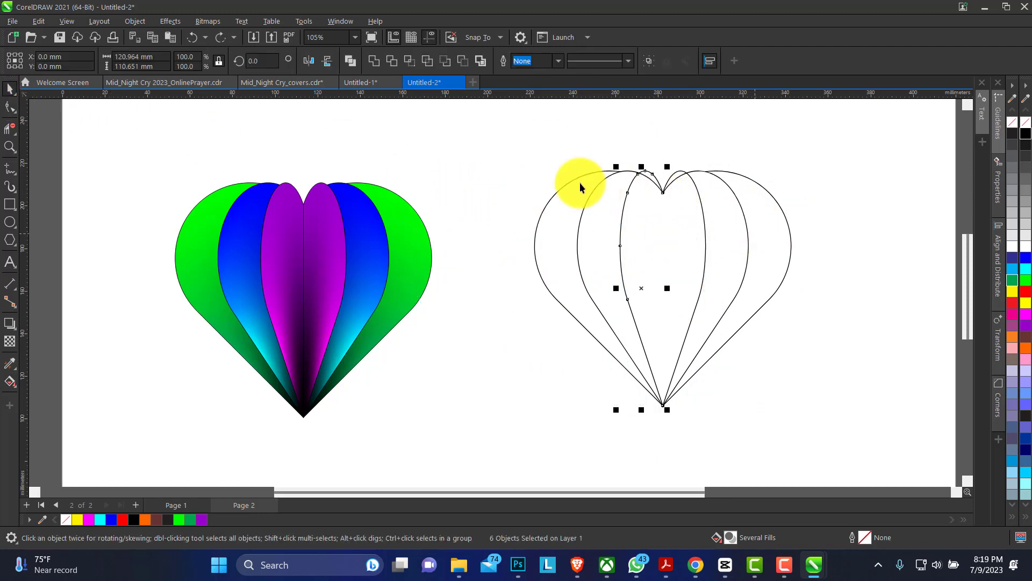
{"action": "left_click_drag", "start_coordinate": [511, 142], "coordinate": [827, 437]}
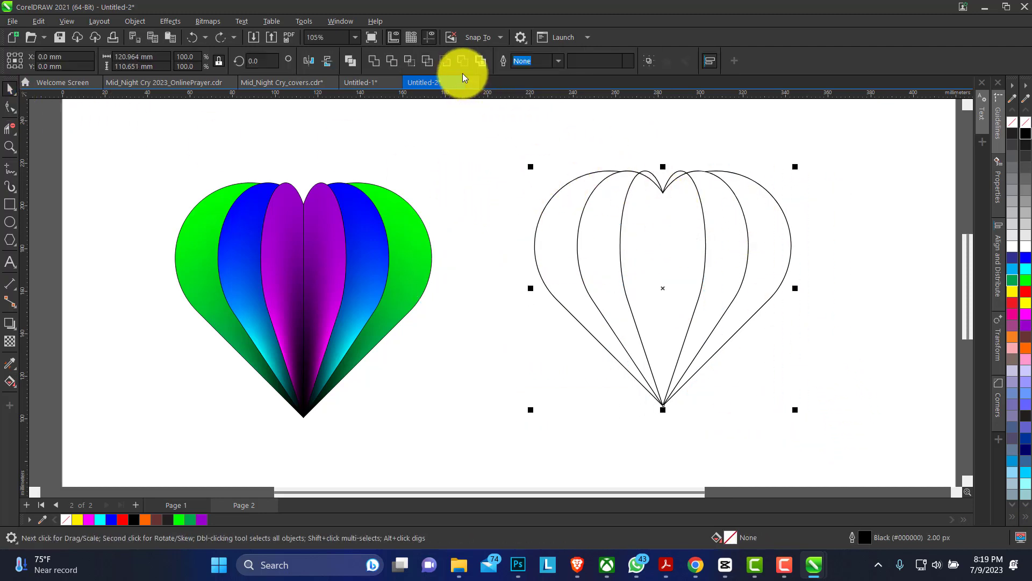
{"action": "left_click", "coordinate": [649, 61]}
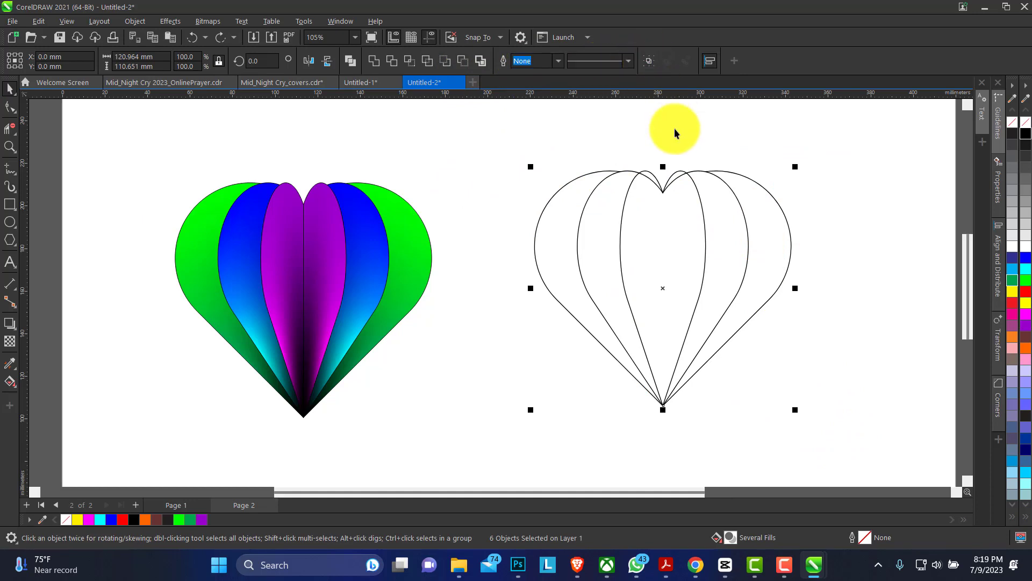
{"action": "left_click", "coordinate": [11, 381]}
{"action": "left_click", "coordinate": [664, 304]}
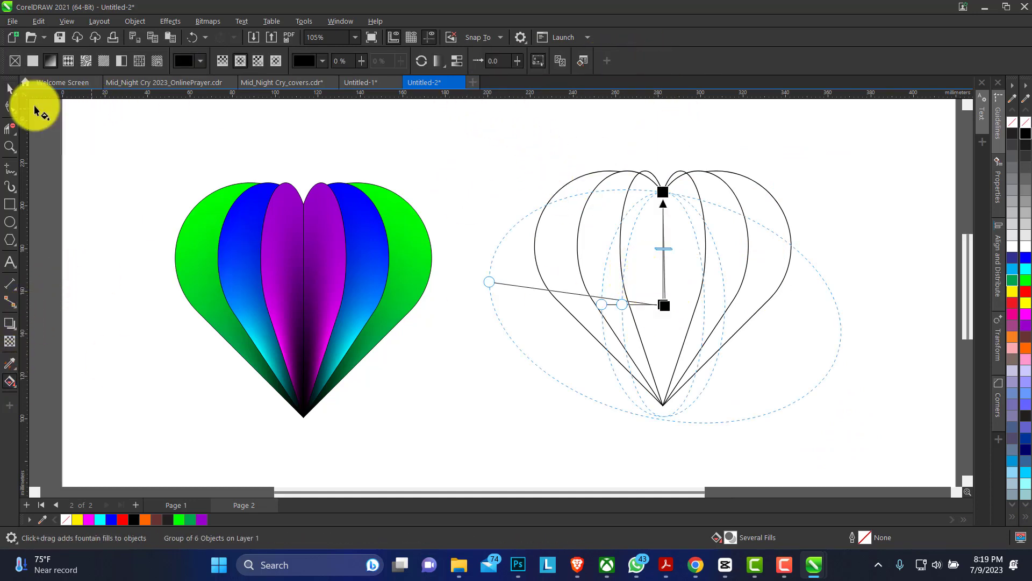
{"action": "left_click", "coordinate": [11, 88]}
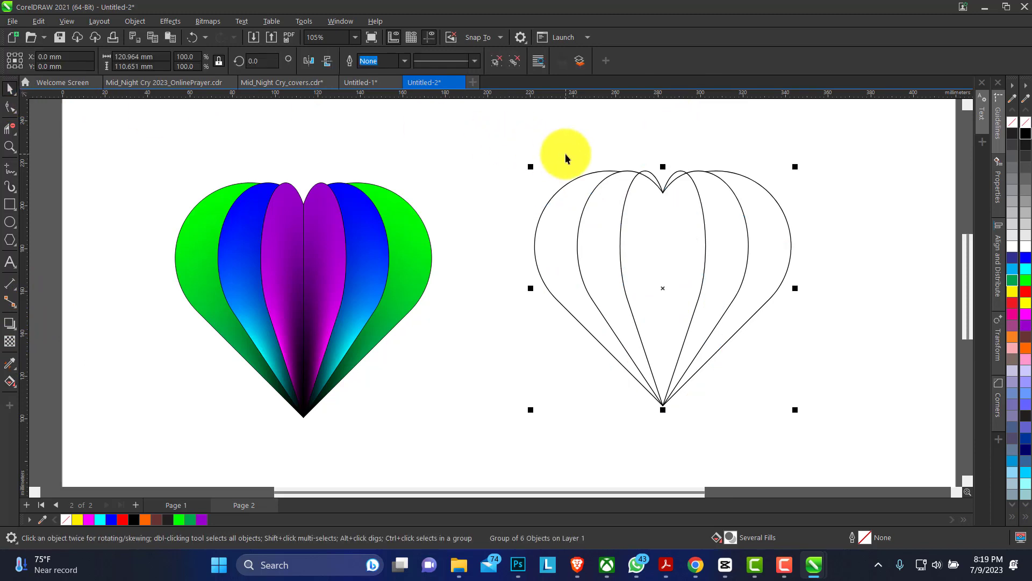
{"action": "left_click", "coordinate": [498, 61]}
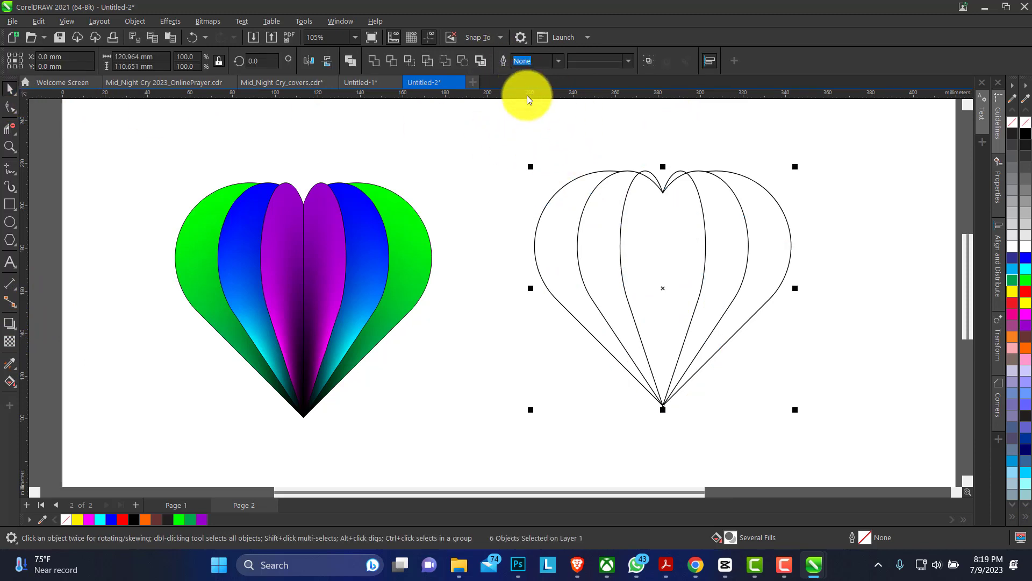
Weld the six outline objects into one curve and reshape its elliptical fountain fill, centred on the notch, reaching the bottom tip and widened sideways.
{"action": "left_click", "coordinate": [375, 64]}
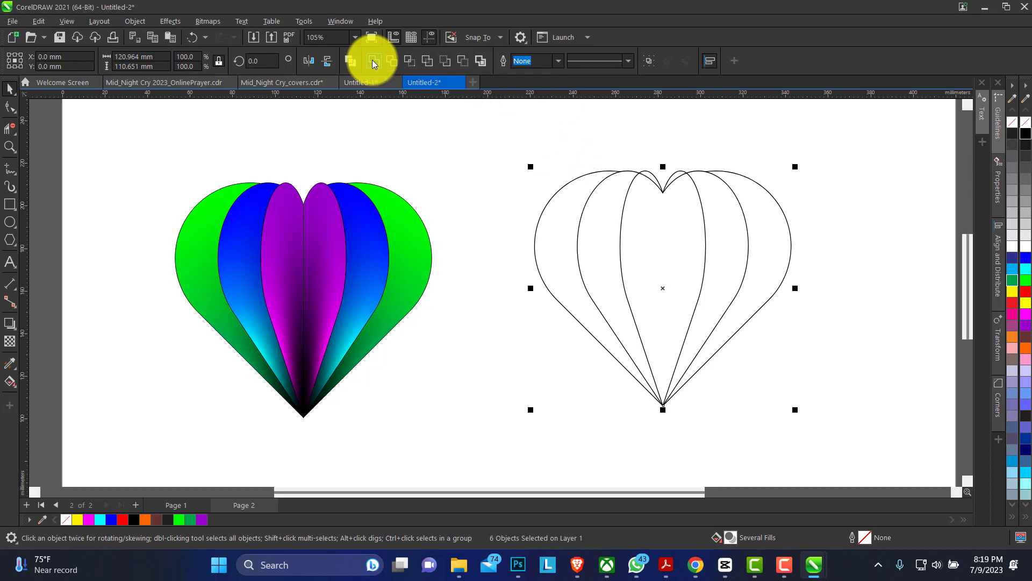
{"action": "left_click", "coordinate": [10, 381]}
{"action": "left_click_drag", "start_coordinate": [662, 300], "coordinate": [667, 257]}
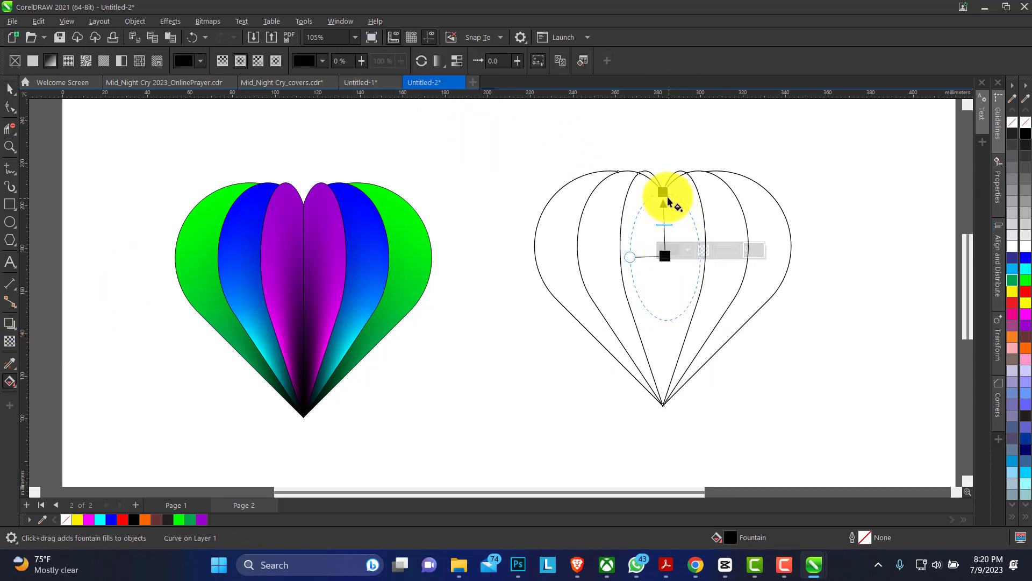
{"action": "left_click_drag", "start_coordinate": [664, 192], "coordinate": [671, 156]}
{"action": "left_click_drag", "start_coordinate": [666, 256], "coordinate": [663, 192]}
{"action": "left_click_drag", "start_coordinate": [671, 155], "coordinate": [663, 420]}
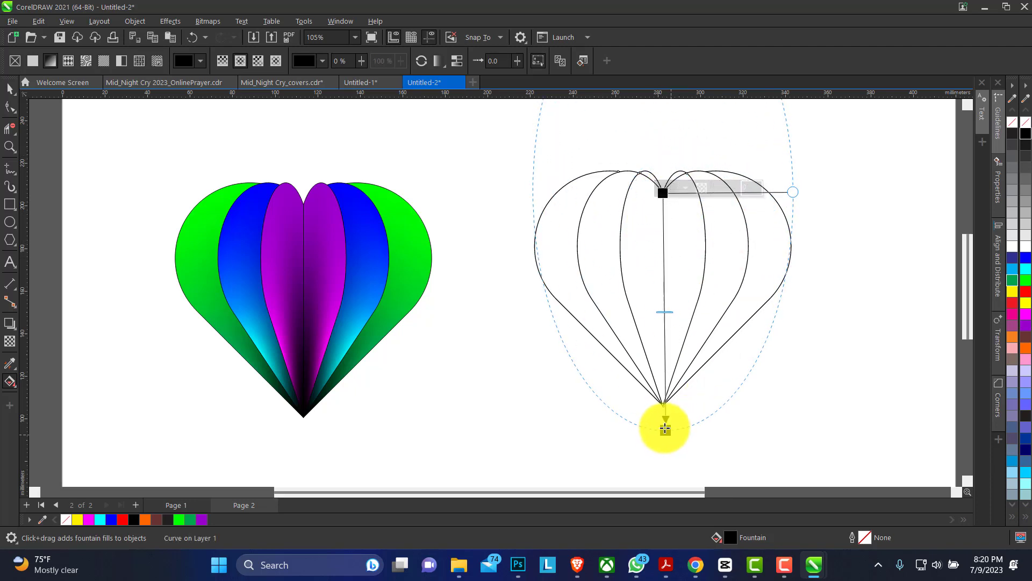
{"action": "left_click_drag", "start_coordinate": [774, 196], "coordinate": [892, 192]}
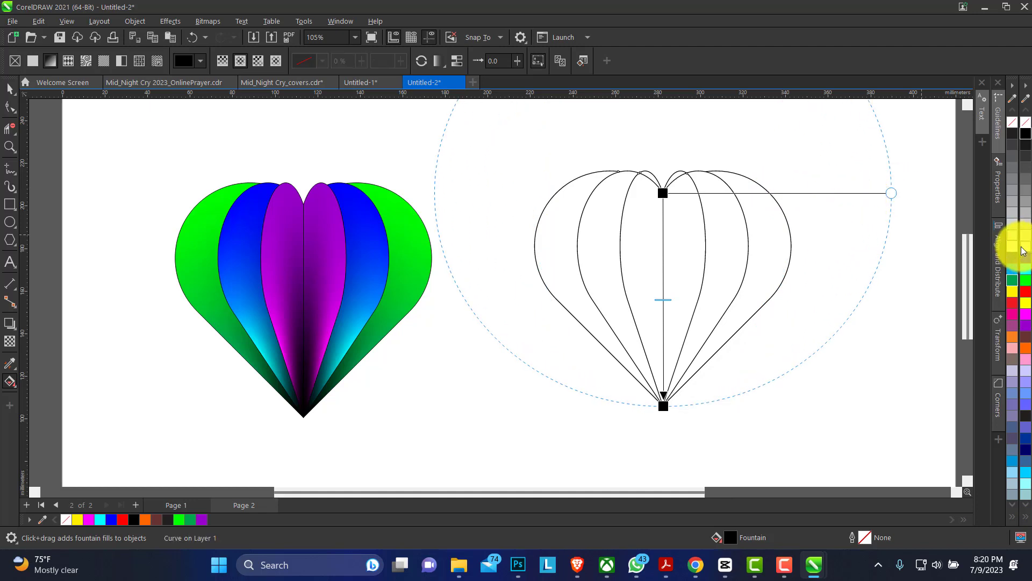
Add two white colour nodes and two black ones along the line heart's fountain fill, and adjust the upper white node's position.
{"action": "double_click", "coordinate": [663, 244]}
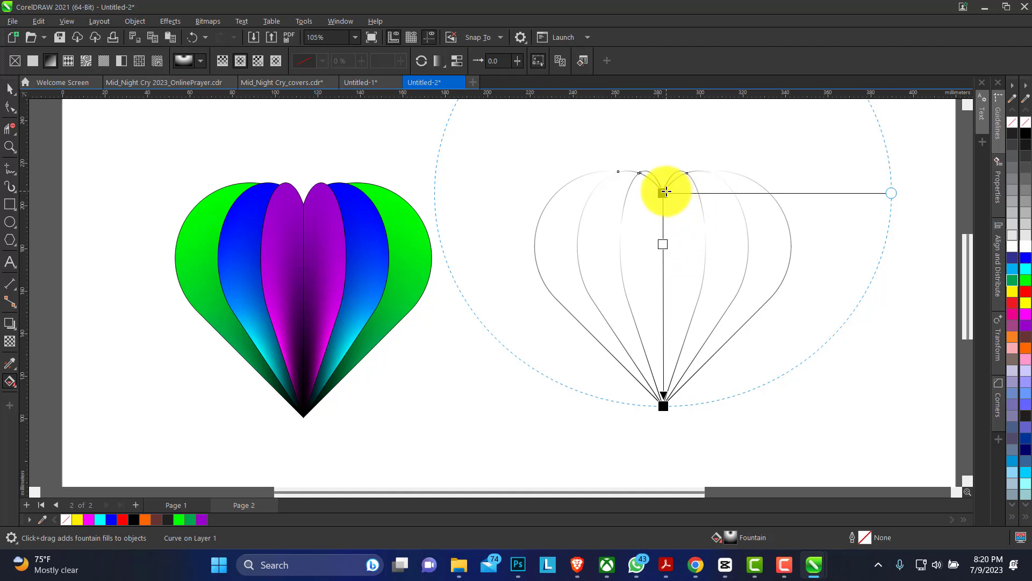
{"action": "left_click", "coordinate": [665, 192]}
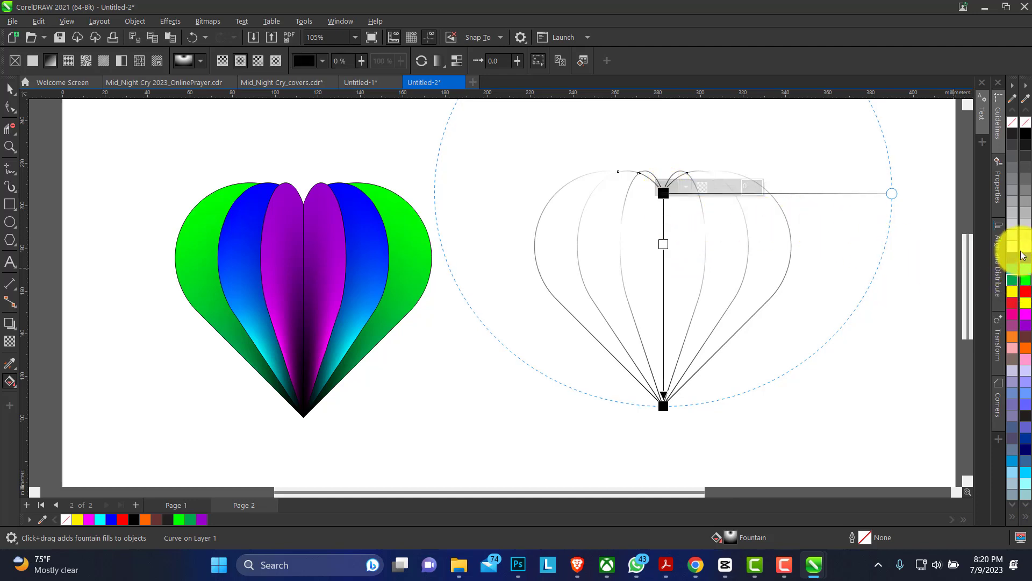
{"action": "double_click", "coordinate": [664, 291]}
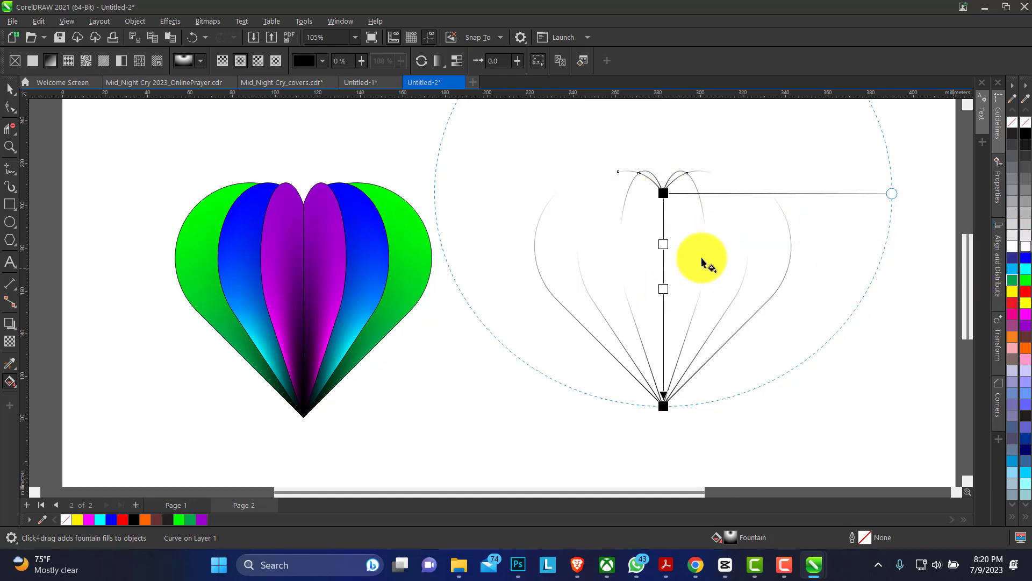
{"action": "left_click_drag", "start_coordinate": [1025, 136], "coordinate": [663, 306]}
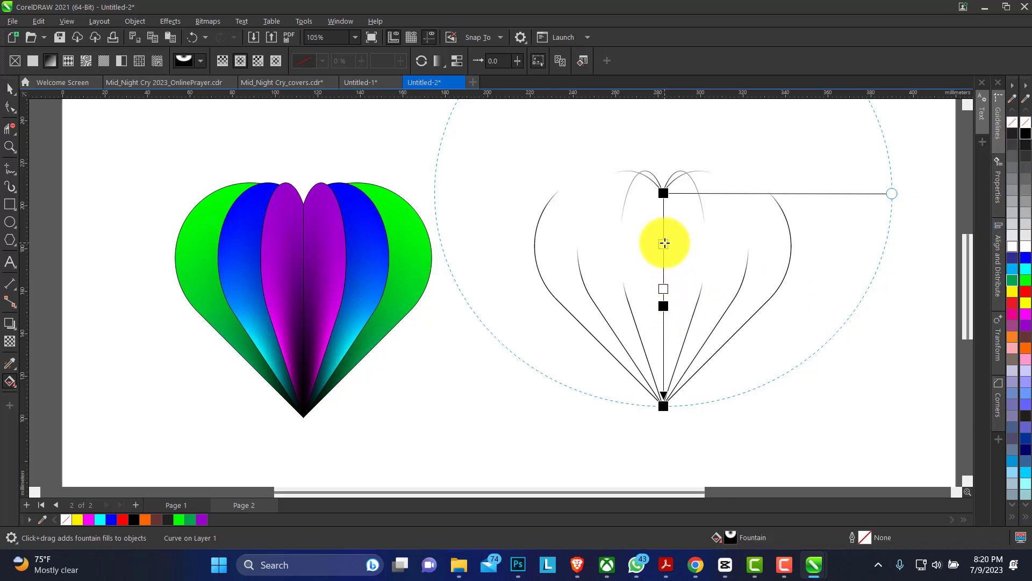
{"action": "double_click", "coordinate": [664, 227]}
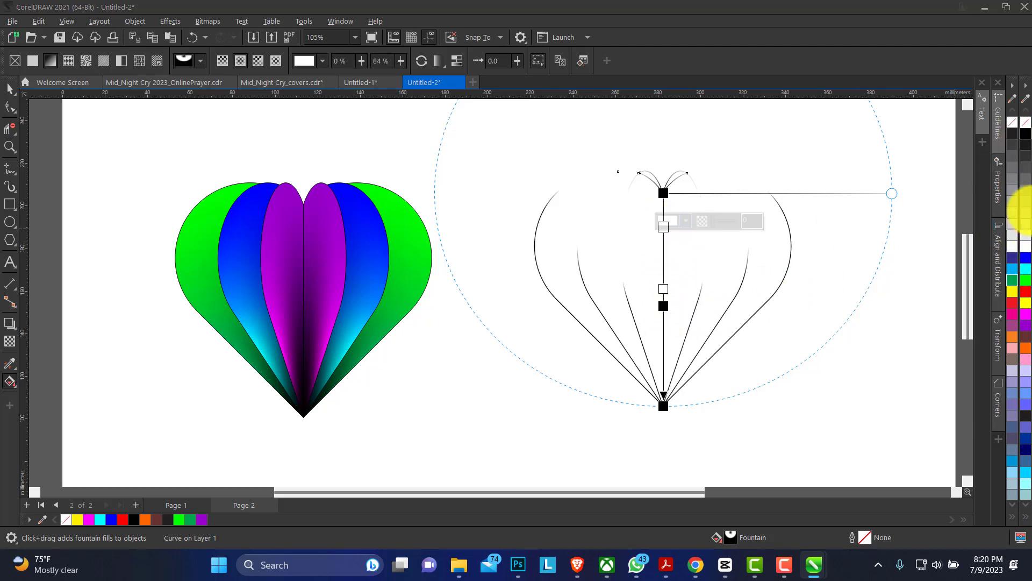
{"action": "left_click_drag", "start_coordinate": [1027, 141], "coordinate": [664, 266]}
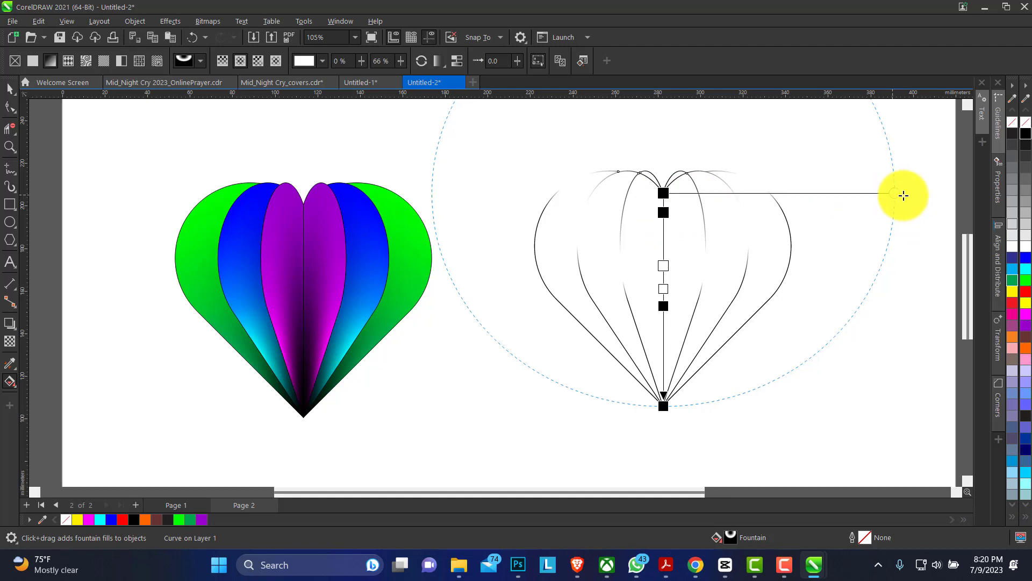
Widen the fountain fill's ellipse further and fine-tune the upper black and white colour nodes, setting the upper white node at 75%.
{"action": "left_click_drag", "start_coordinate": [904, 196], "coordinate": [961, 194]}
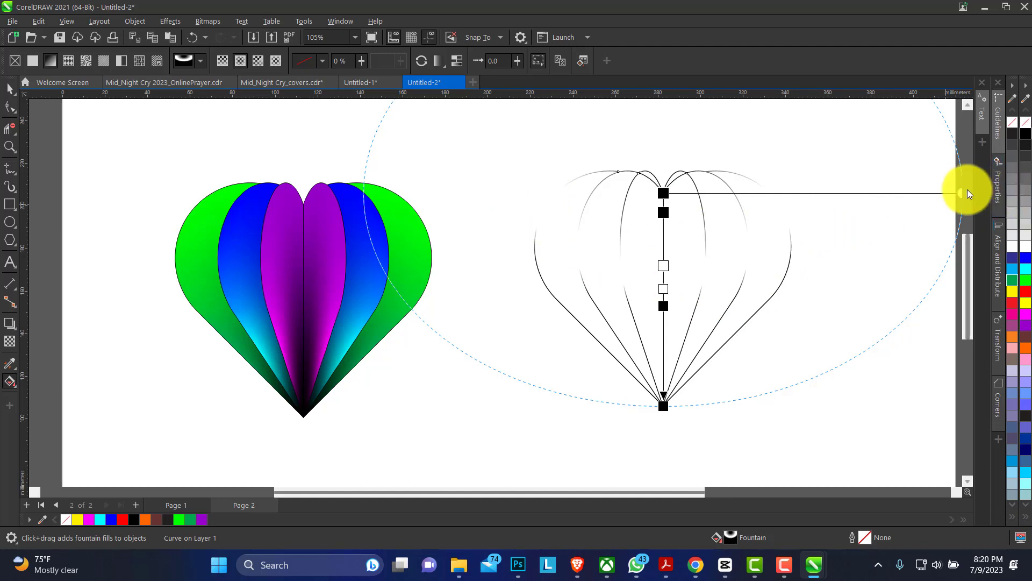
{"action": "left_click_drag", "start_coordinate": [961, 194], "coordinate": [992, 193]}
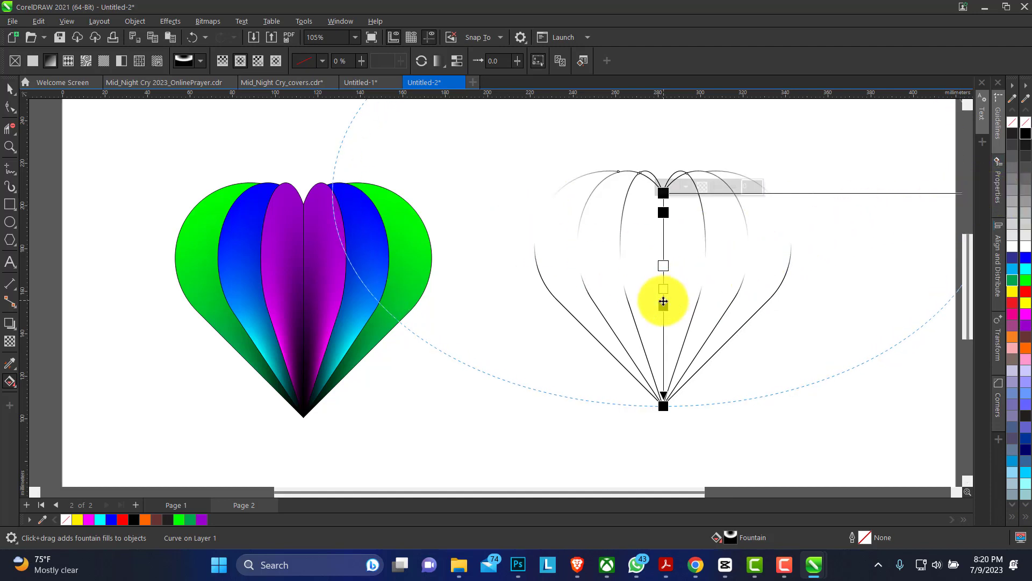
{"action": "left_click_drag", "start_coordinate": [664, 266], "coordinate": [664, 271]}
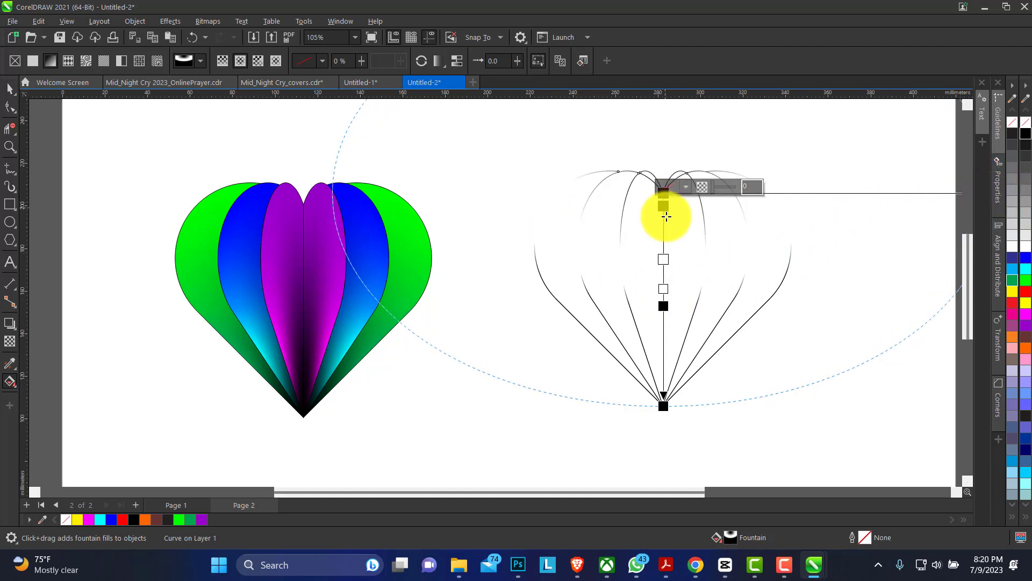
{"action": "left_click_drag", "start_coordinate": [664, 216], "coordinate": [663, 241]}
{"action": "left_click", "coordinate": [663, 272]}
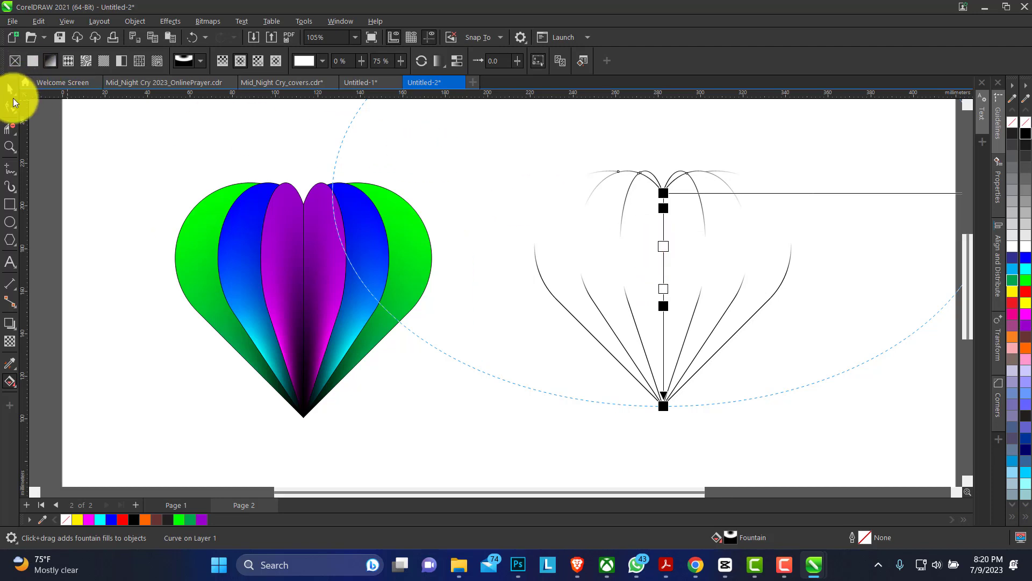
Remove the outlines from all six mesh-filled shapes of the coloured heart.
{"action": "left_click", "coordinate": [13, 96]}
{"action": "left_click", "coordinate": [643, 183]}
{"action": "left_click", "coordinate": [659, 188]}
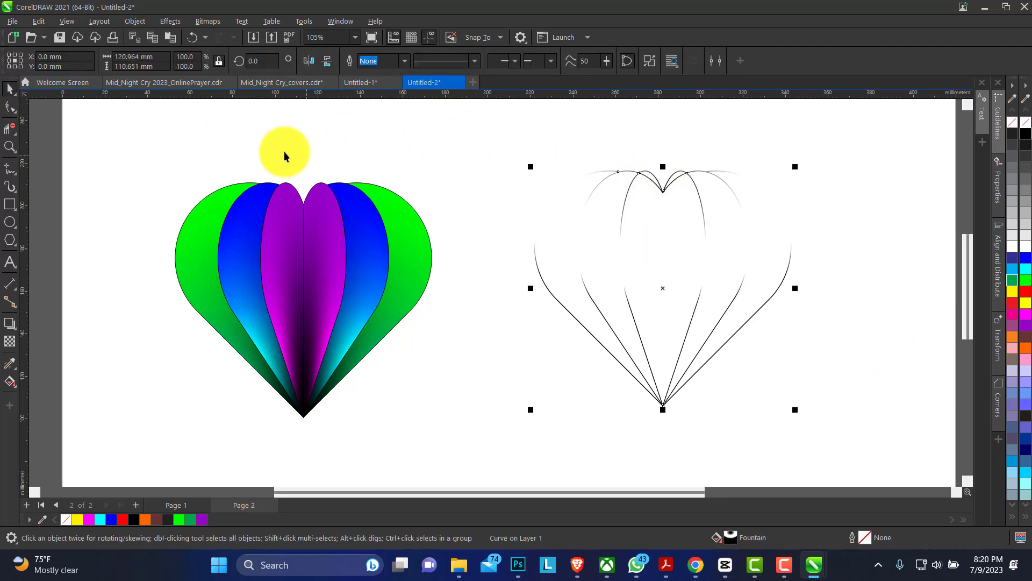
{"action": "left_click_drag", "start_coordinate": [147, 149], "coordinate": [434, 440]}
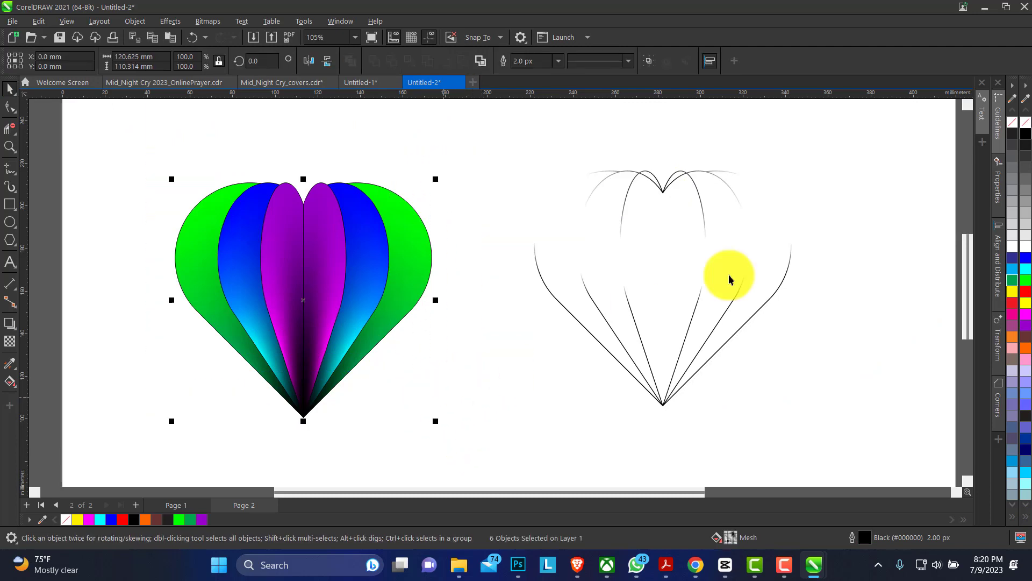
{"action": "right_click", "coordinate": [1012, 123]}
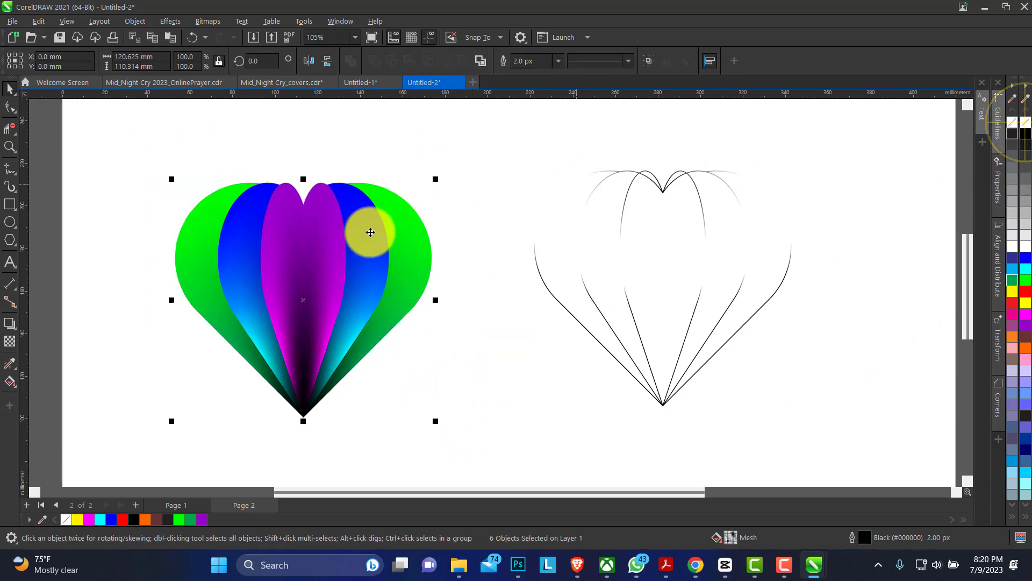
{"action": "left_click", "coordinate": [9, 146]}
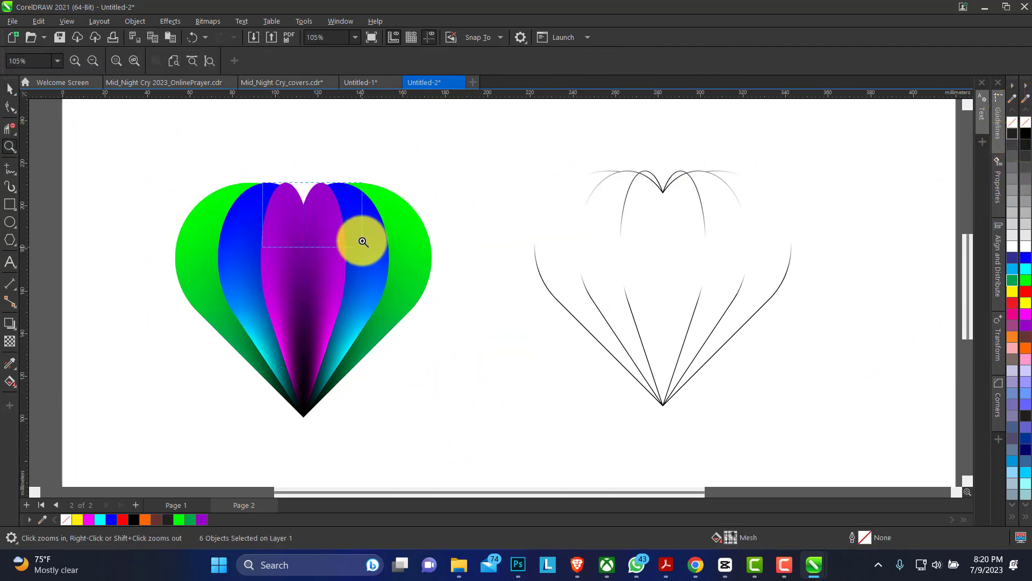
{"action": "left_click", "coordinate": [362, 237]}
{"action": "right_click", "coordinate": [496, 238]}
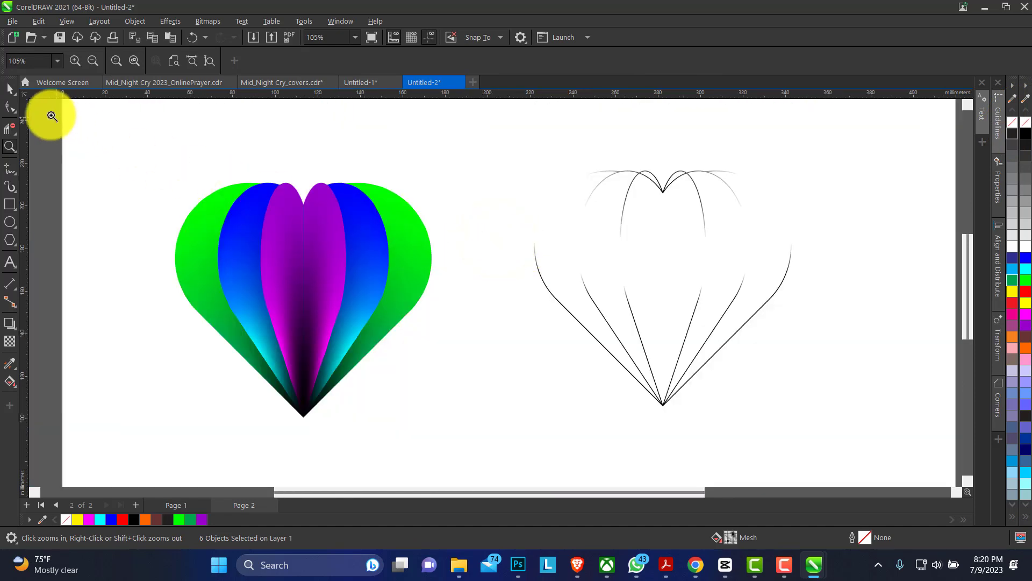
Align the line heart with the coloured heart so their centres sit at the same height.
{"action": "left_click", "coordinate": [10, 89]}
{"action": "left_click", "coordinate": [698, 232]}
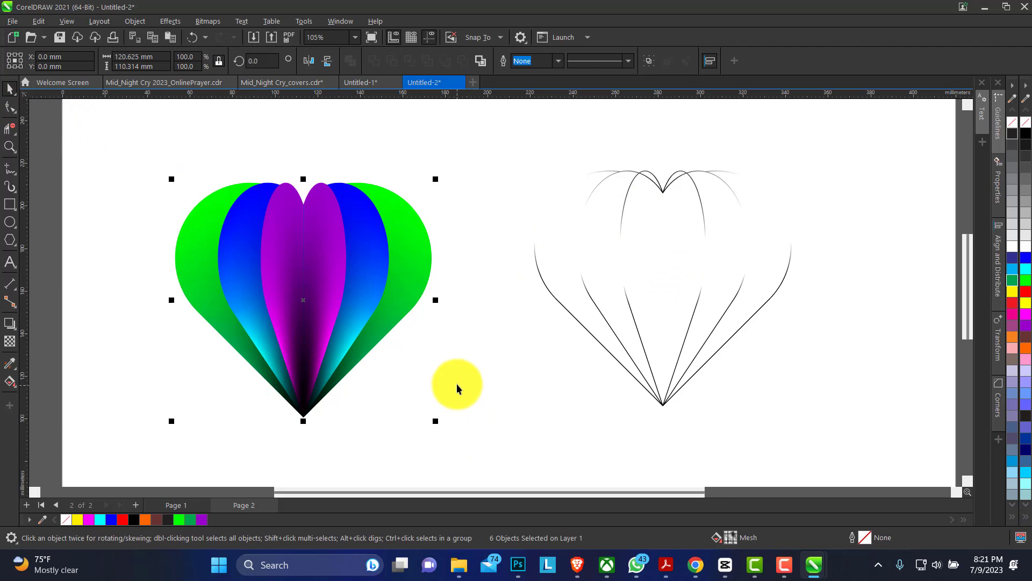
{"action": "left_click", "coordinate": [635, 331]}
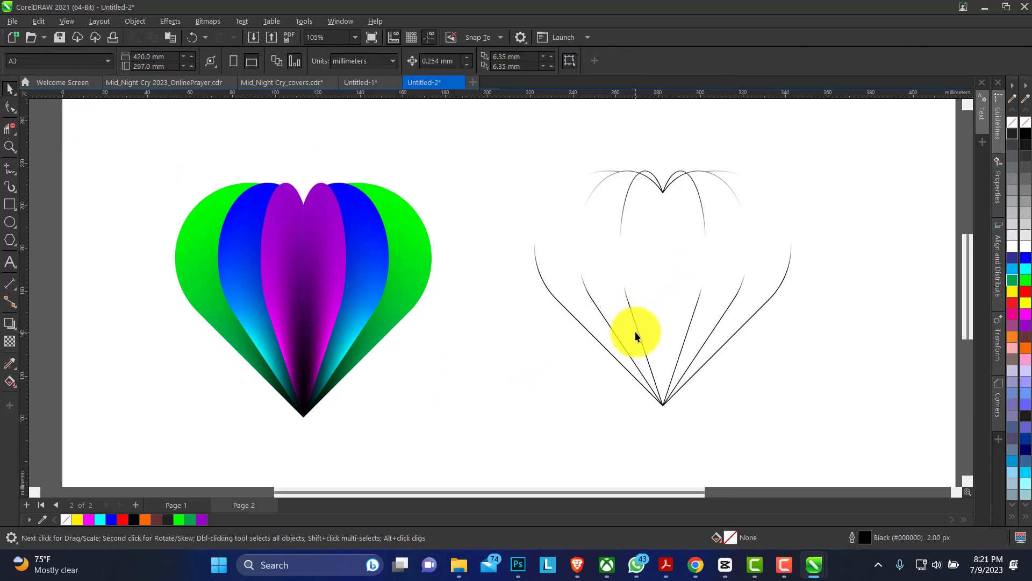
{"action": "left_click", "coordinate": [637, 330]}
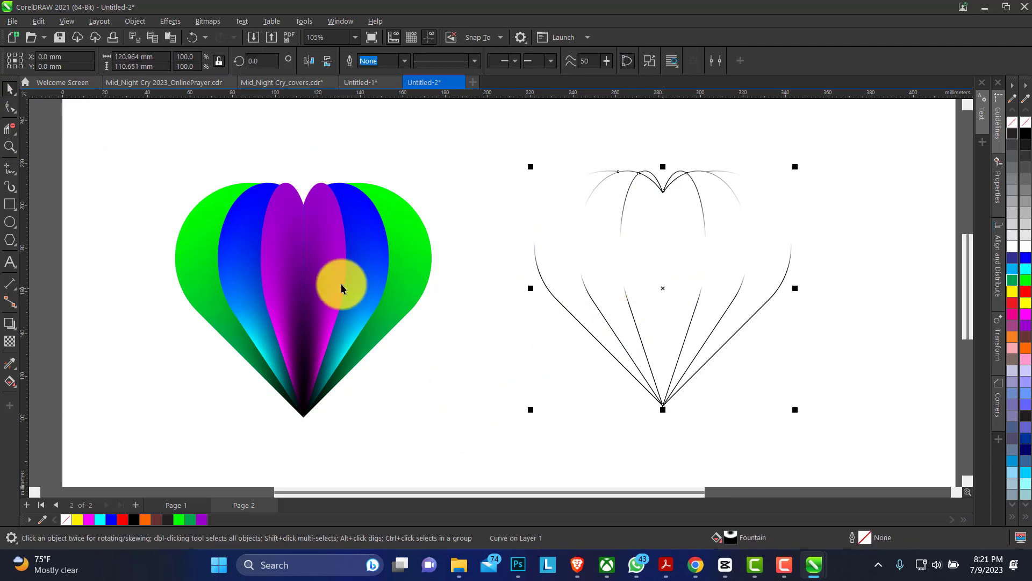
{"action": "left_click", "coordinate": [333, 271], "text": "shift"}
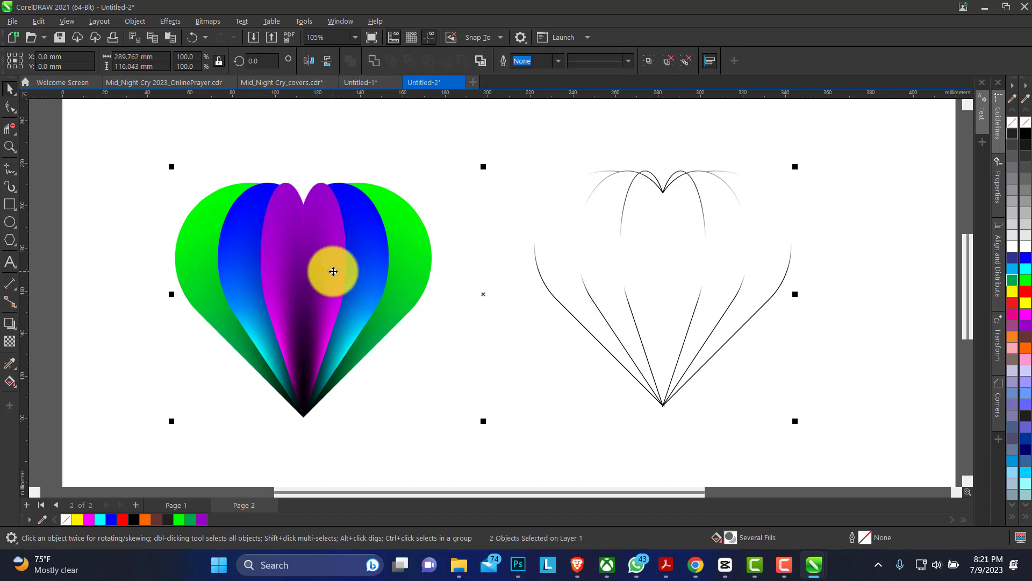
{"action": "key", "text": "e"}
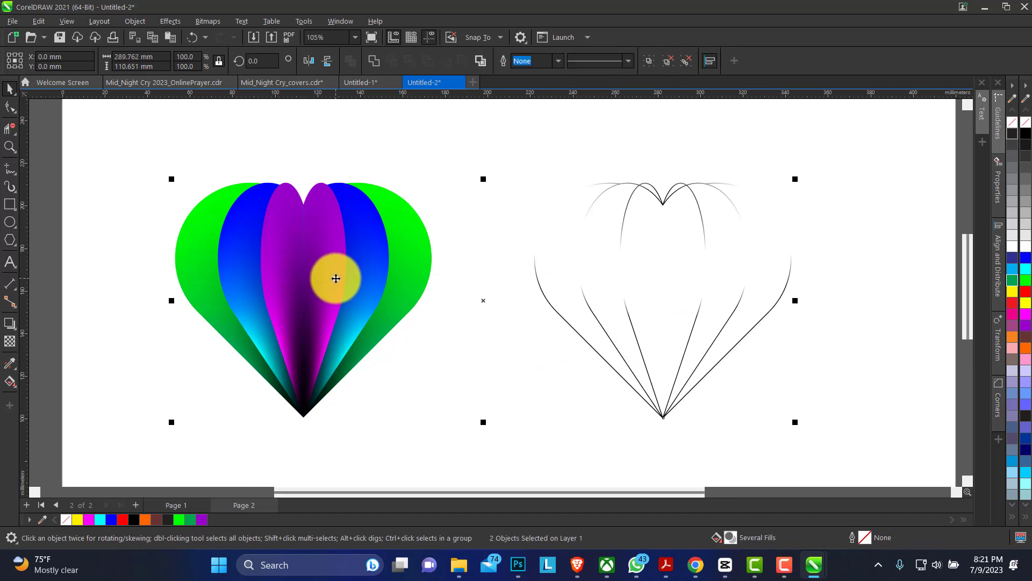
Try overlaying the line heart on the coloured heart by centring both horizontally, and undo the alignment.
{"action": "key", "text": "c"}
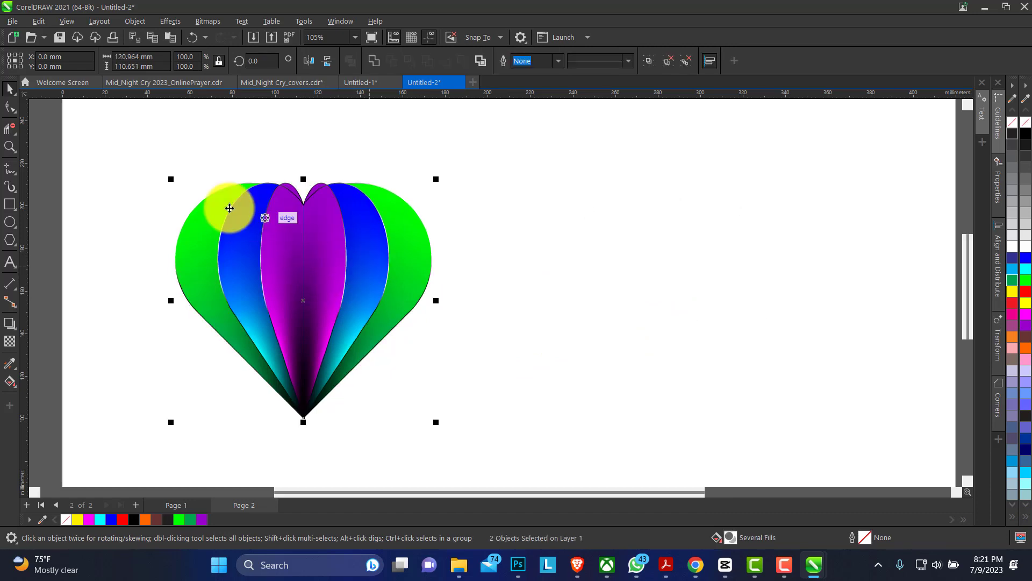
{"action": "left_click", "coordinate": [10, 146]}
{"action": "left_click_drag", "start_coordinate": [143, 165], "coordinate": [455, 446]}
{"action": "left_click_drag", "start_coordinate": [384, 122], "coordinate": [659, 203]}
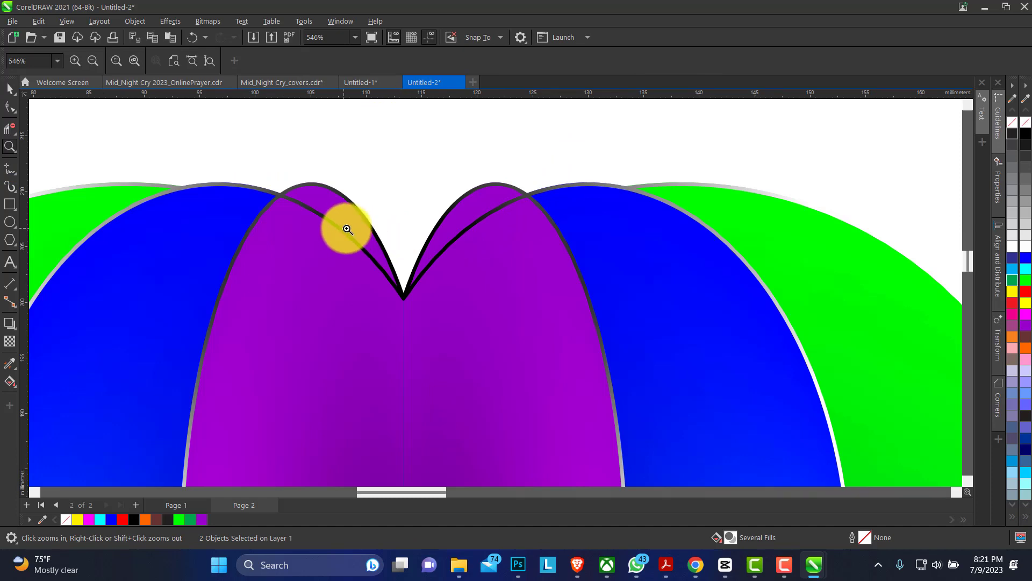
{"action": "right_click", "coordinate": [387, 219]}
{"action": "right_click", "coordinate": [374, 238]}
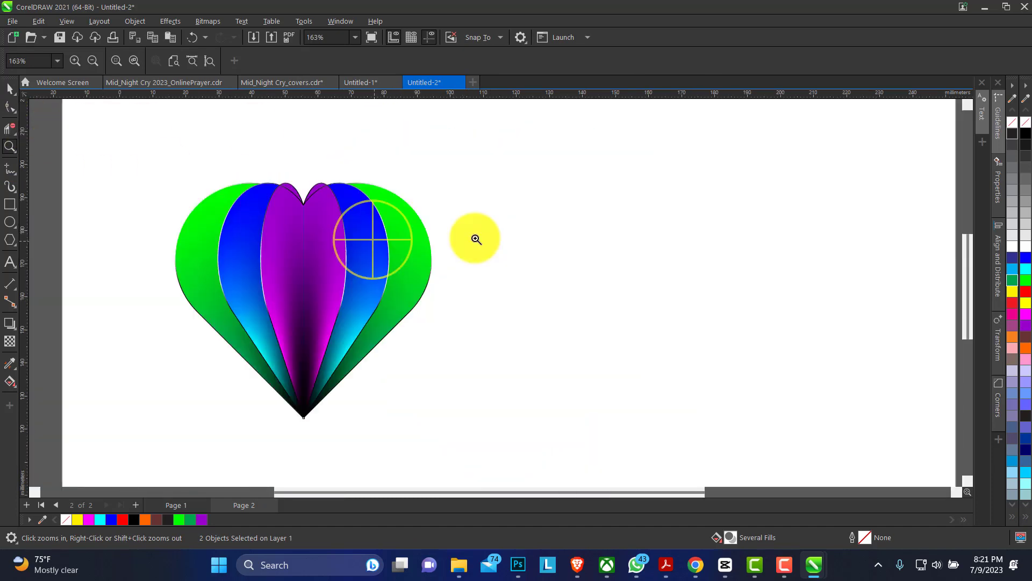
{"action": "left_click_drag", "start_coordinate": [139, 173], "coordinate": [786, 433]}
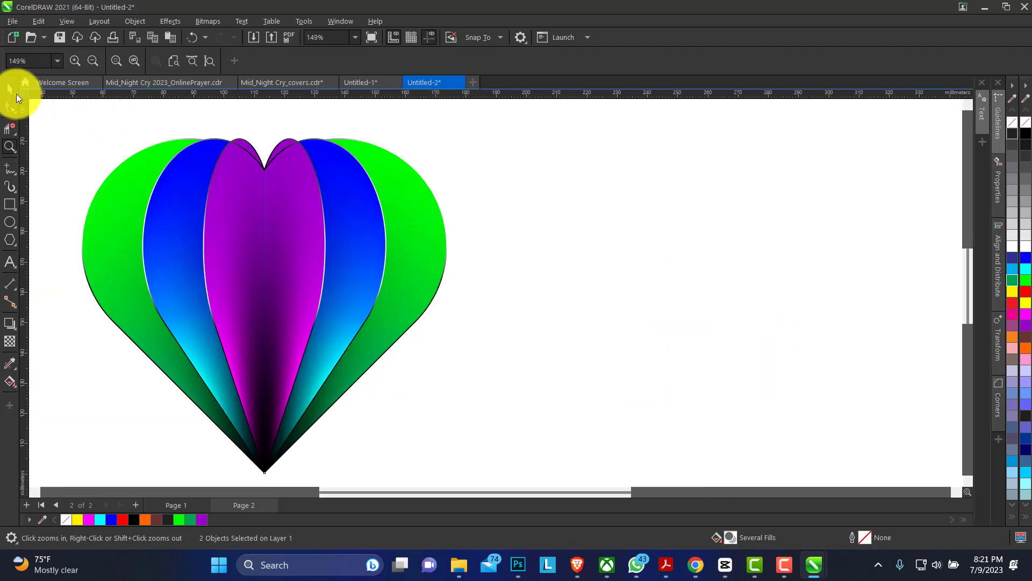
{"action": "left_click", "coordinate": [11, 90]}
{"action": "key", "text": "ctrl+z"}
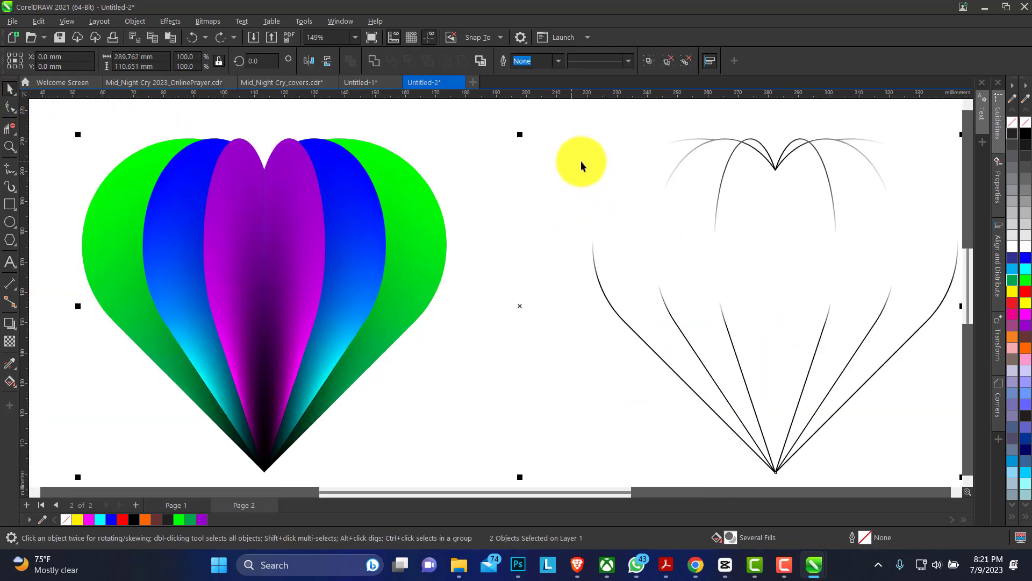
Try Virtual Segment Delete and Break Apart on the line heart's crossing lines near the notch, and undo the break.
{"action": "left_click", "coordinate": [759, 149]}
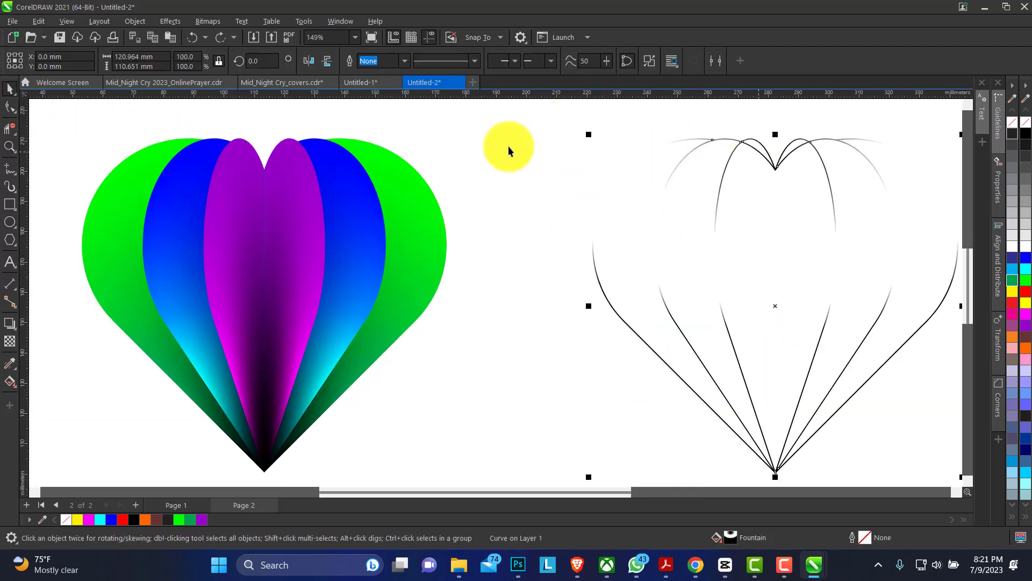
{"action": "left_click", "coordinate": [9, 130]}
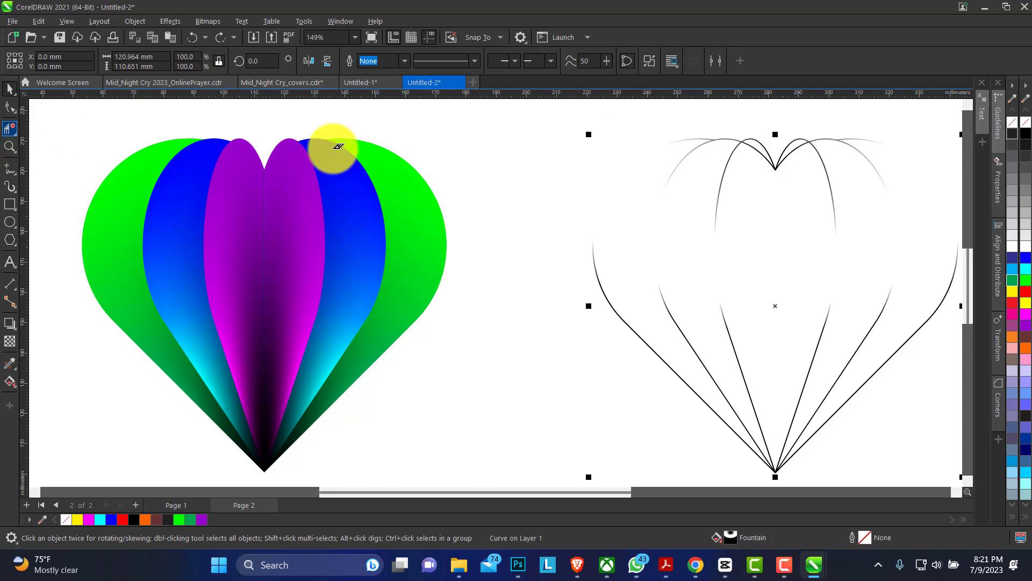
{"action": "left_click", "coordinate": [759, 144]}
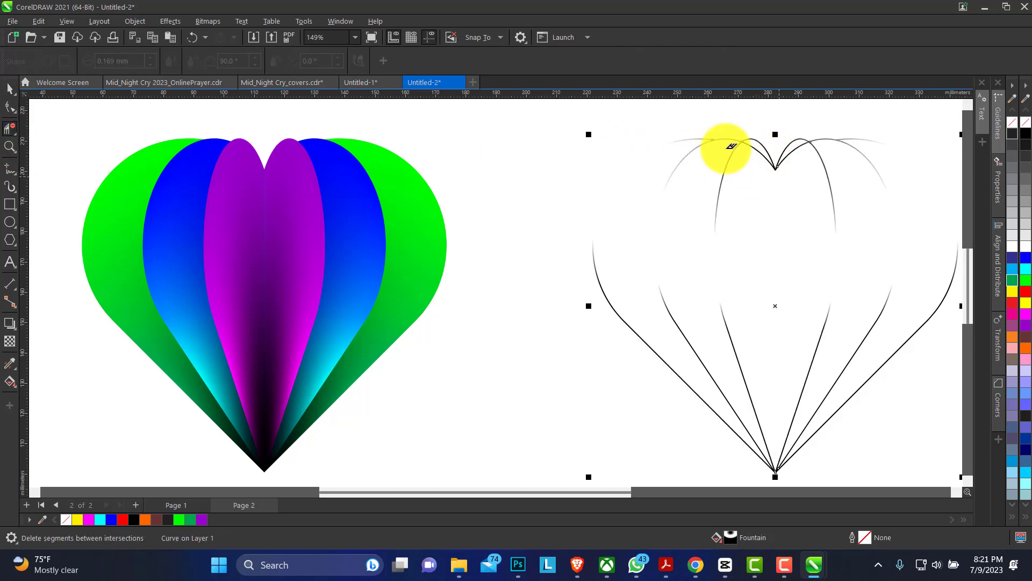
{"action": "left_click", "coordinate": [8, 90]}
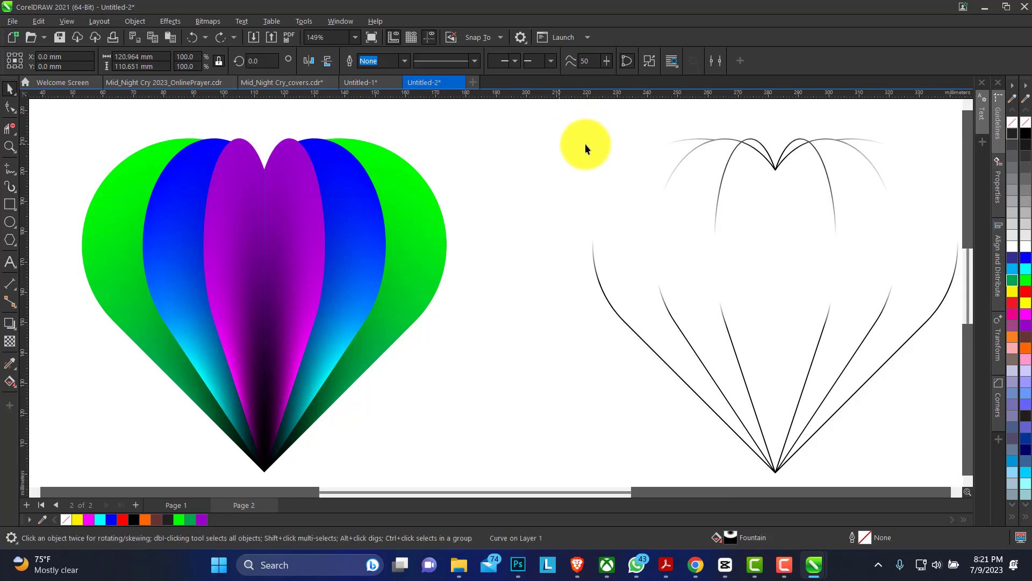
{"action": "left_click", "coordinate": [647, 61]}
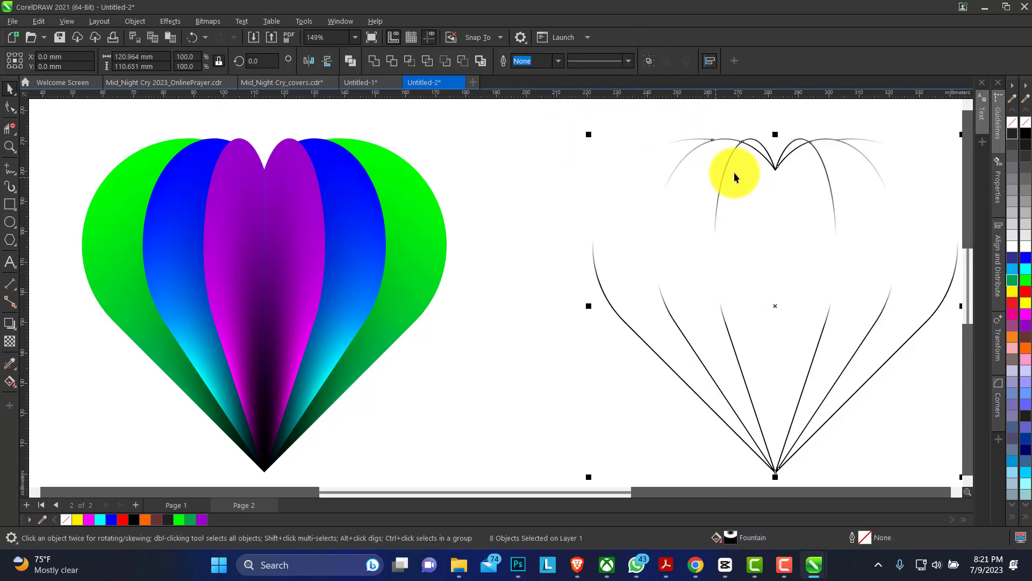
{"action": "key", "text": "ctrl+z"}
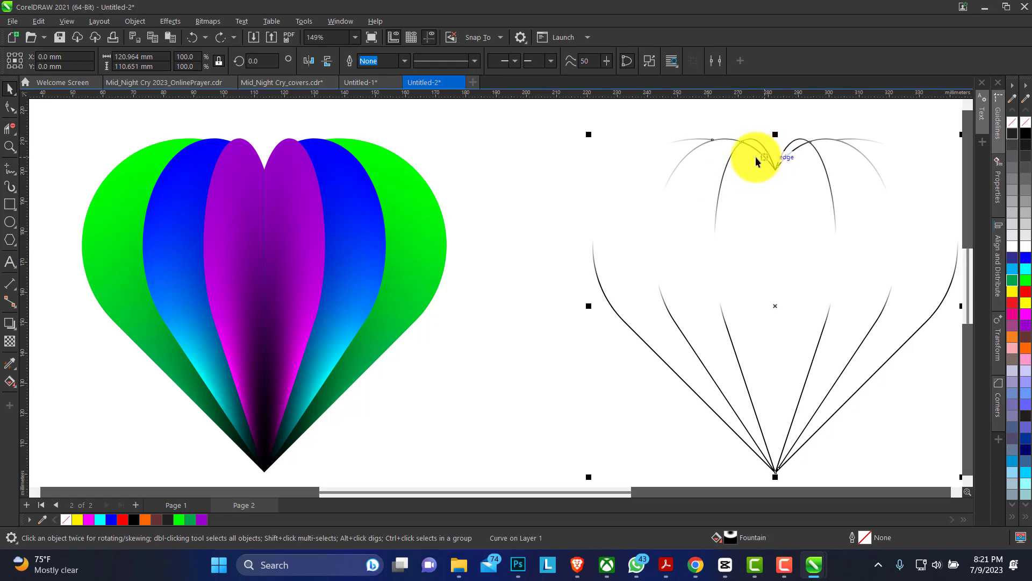
{"action": "left_click", "coordinate": [10, 146]}
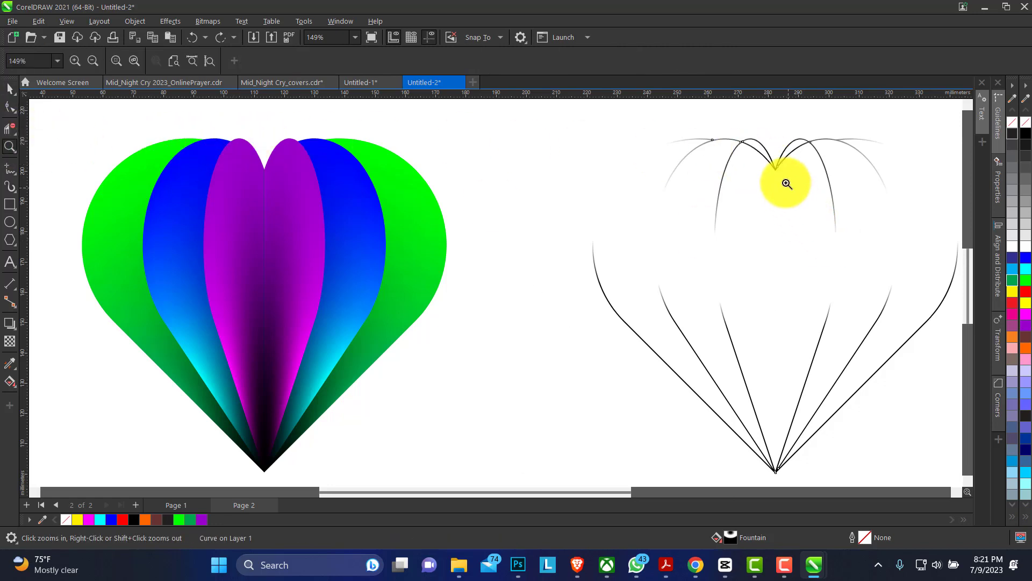
{"action": "left_click_drag", "start_coordinate": [731, 138], "coordinate": [860, 185]}
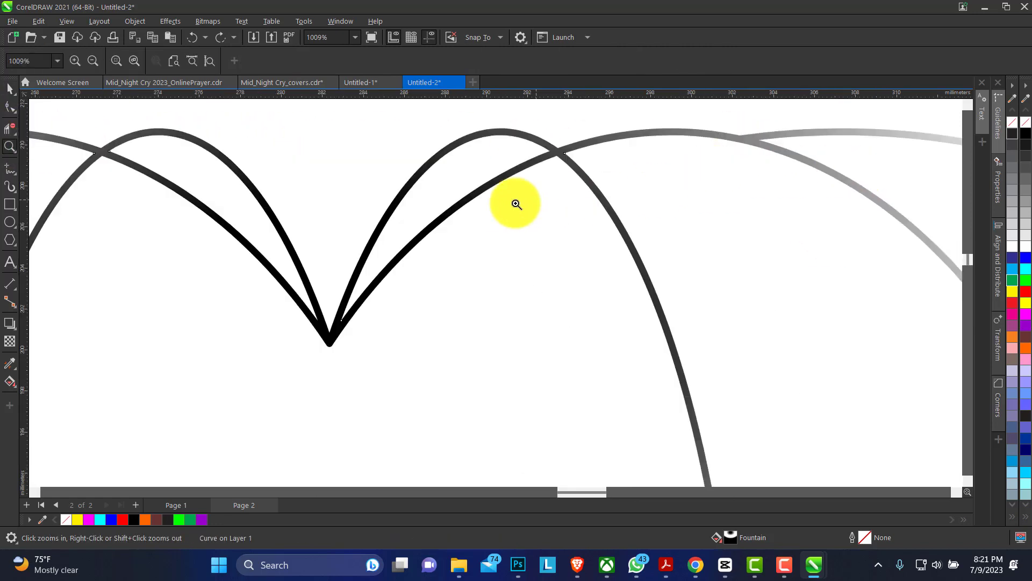
{"action": "right_click", "coordinate": [479, 204]}
{"action": "left_click", "coordinate": [772, 227]}
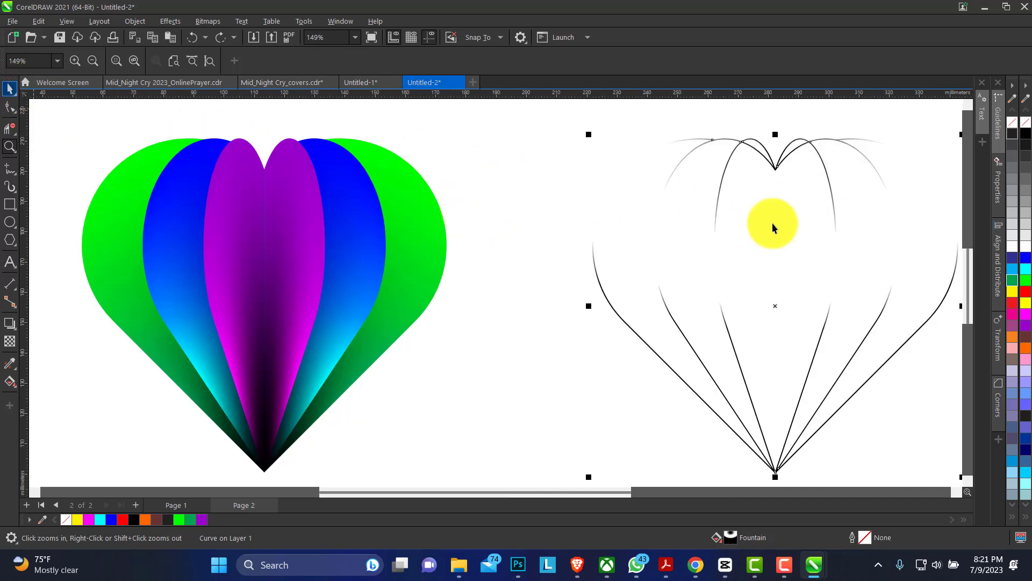
{"action": "key", "text": "space"}
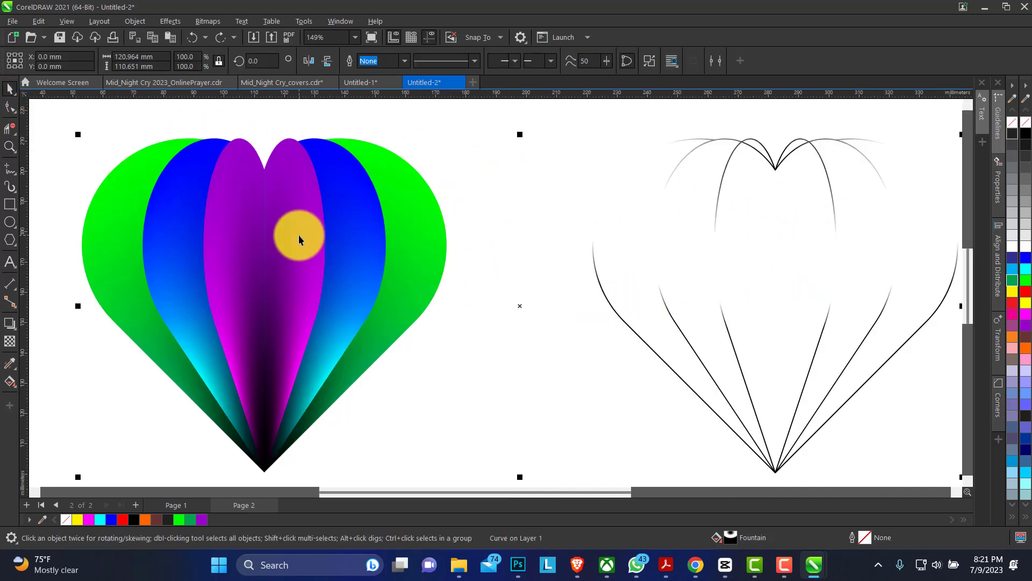
Centre the line heart horizontally on the coloured heart so that its lines overlay the coloured shapes.
{"action": "left_click", "coordinate": [305, 235], "text": "shift"}
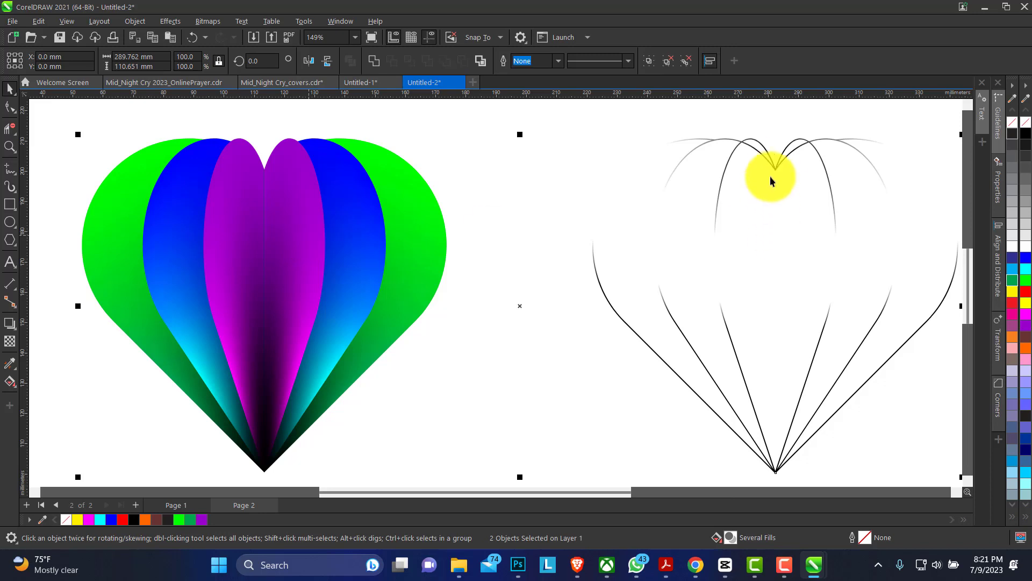
{"action": "left_click", "coordinate": [767, 143]}
{"action": "left_click", "coordinate": [775, 167]}
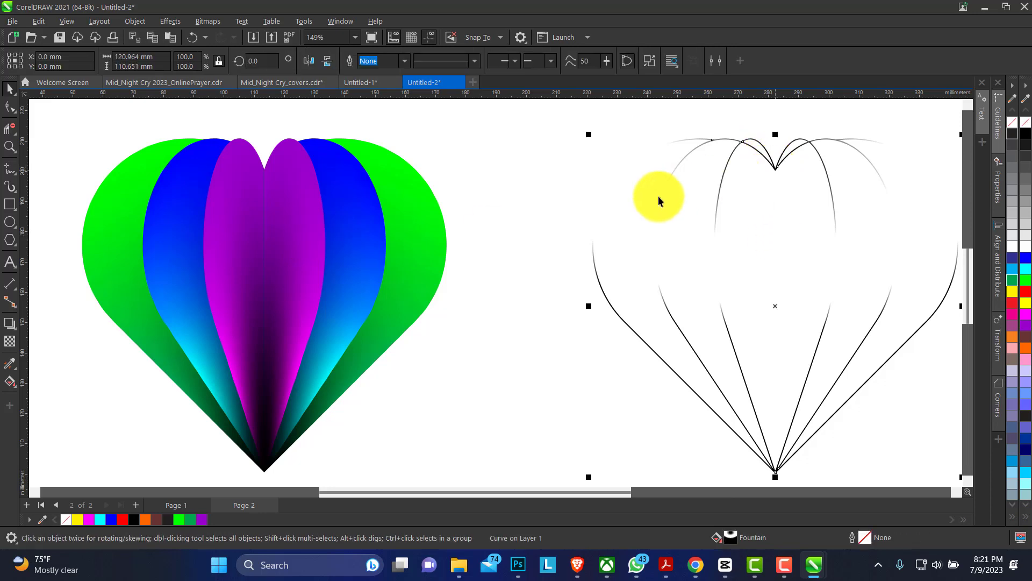
{"action": "left_click", "coordinate": [324, 170], "text": "shift"}
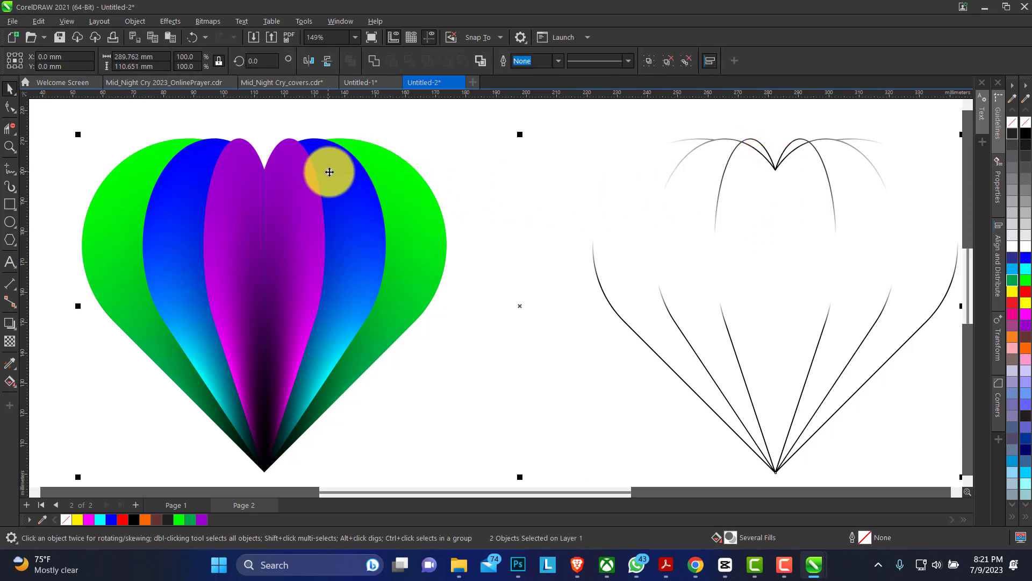
{"action": "key", "text": "c"}
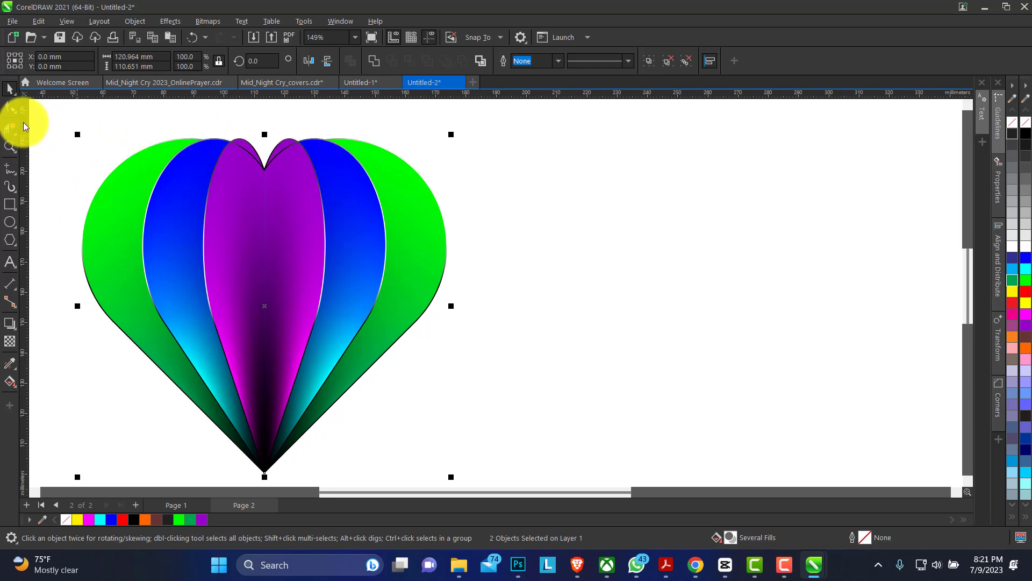
Enlarge the overlaid hearts together to about 162 mm wide by 148 mm high and move them to the middle of the page.
{"action": "left_click", "coordinate": [10, 146]}
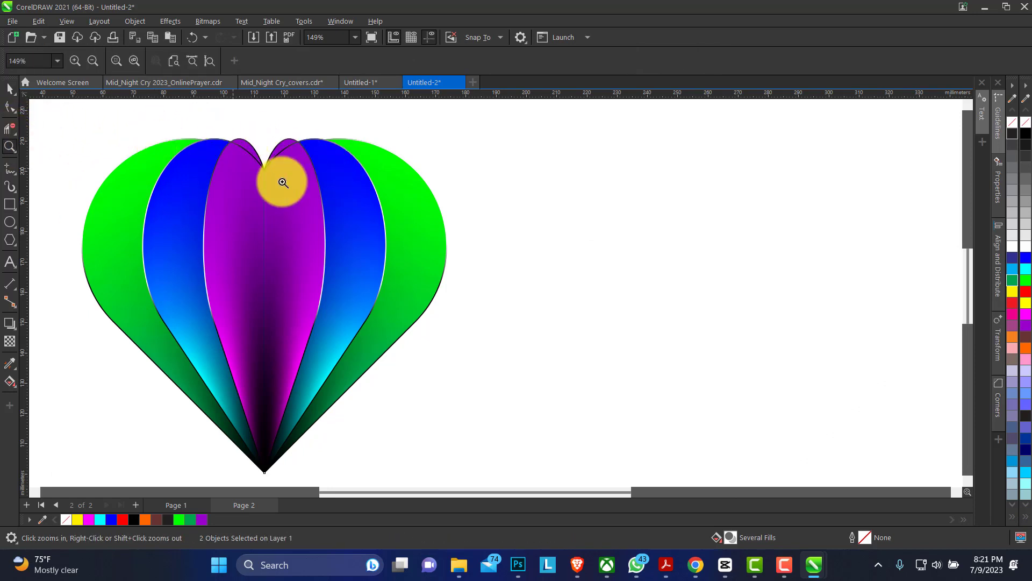
{"action": "right_click", "coordinate": [281, 179]}
{"action": "right_click", "coordinate": [292, 209]}
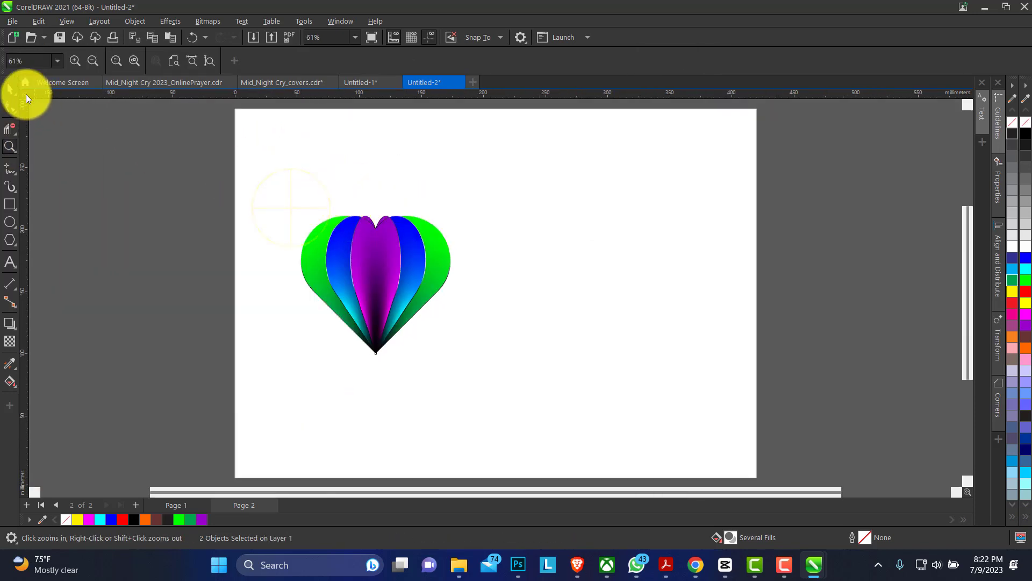
{"action": "left_click_drag", "start_coordinate": [218, 162], "coordinate": [508, 408]}
{"action": "key", "text": "space"}
{"action": "left_click_drag", "start_coordinate": [460, 323], "coordinate": [531, 249]}
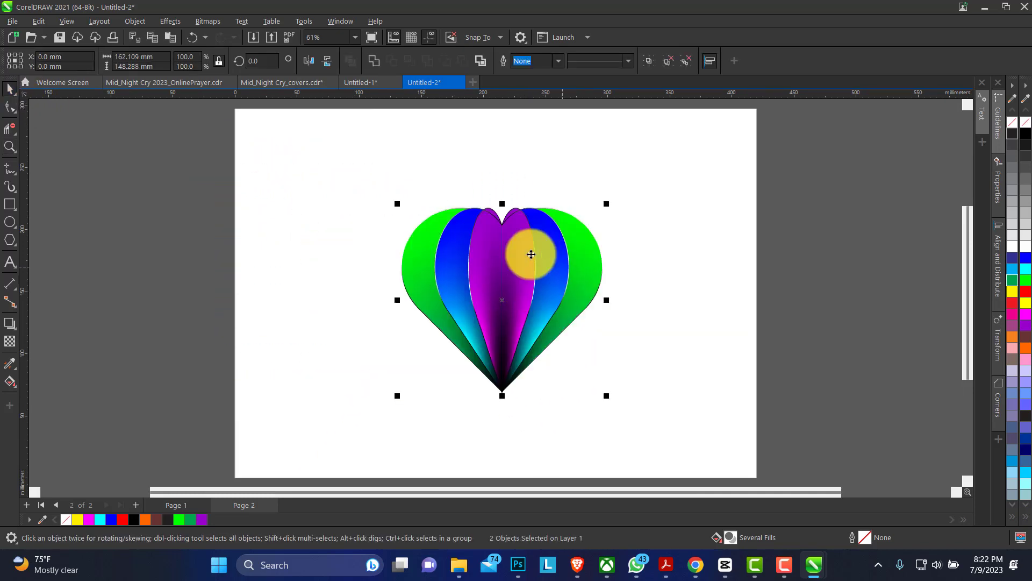
{"action": "left_click", "coordinate": [214, 167]}
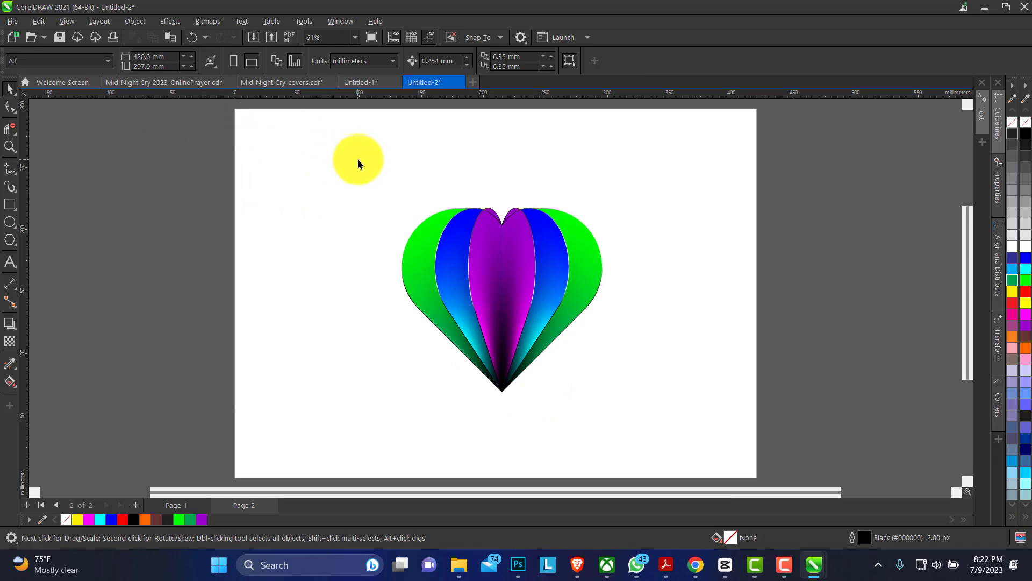
Move the upper centre point of the line heart's elliptical fountain fill up to the heart's top edge.
{"action": "left_click", "coordinate": [9, 146]}
{"action": "left_click_drag", "start_coordinate": [415, 198], "coordinate": [662, 390]}
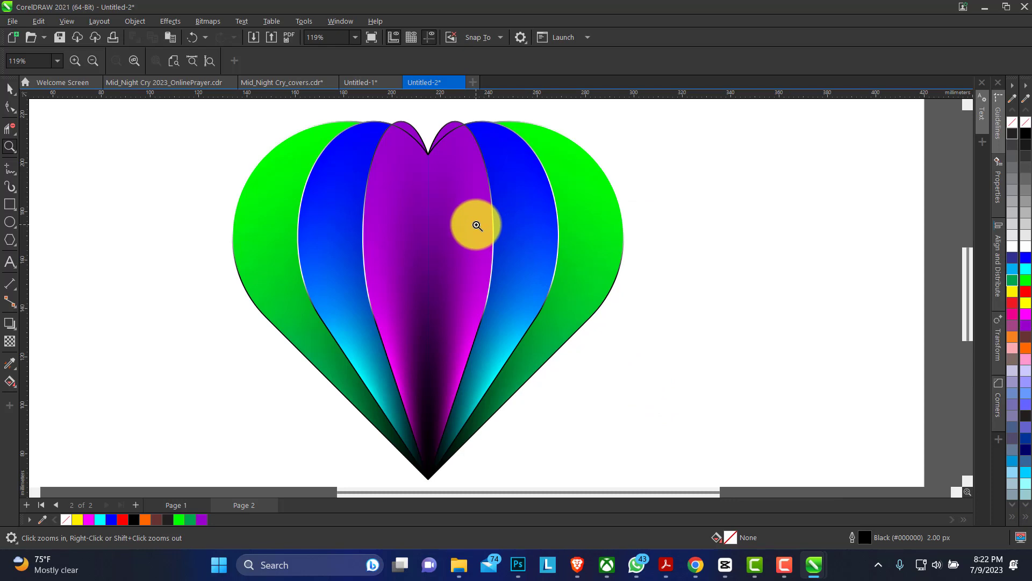
{"action": "left_click", "coordinate": [10, 89]}
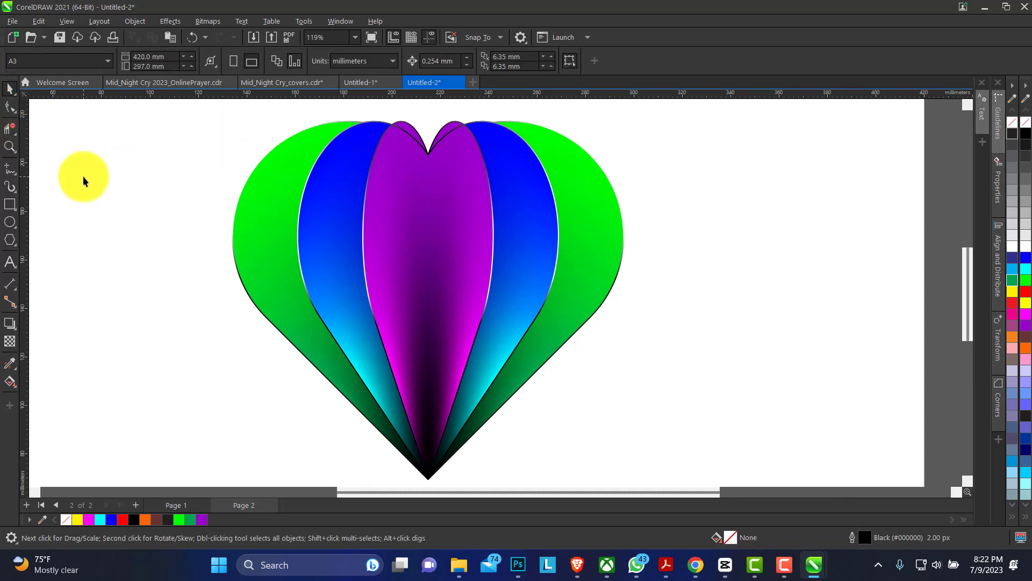
{"action": "left_click", "coordinate": [366, 205]}
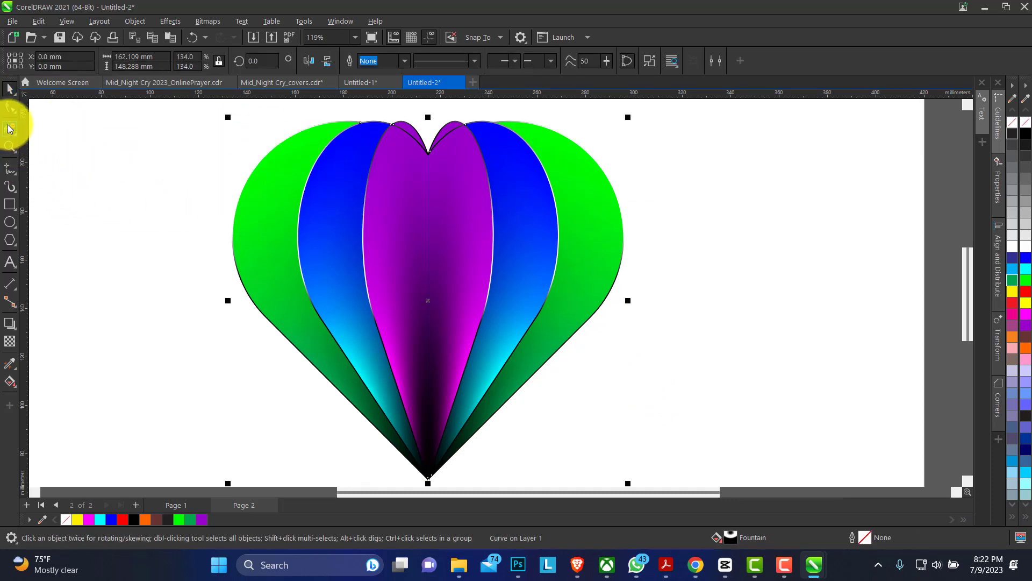
{"action": "left_click", "coordinate": [11, 382]}
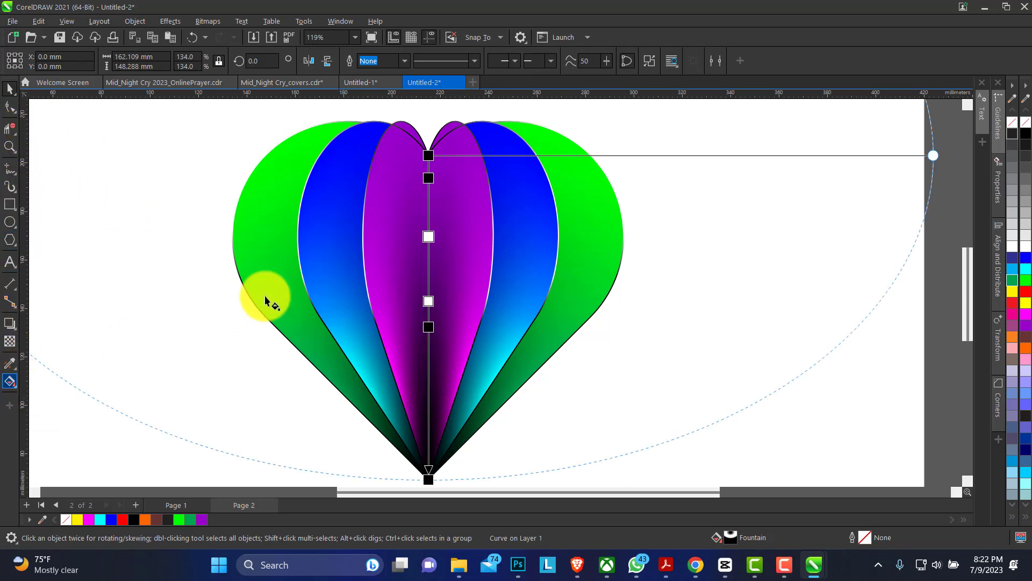
{"action": "left_click_drag", "start_coordinate": [432, 153], "coordinate": [426, 123]}
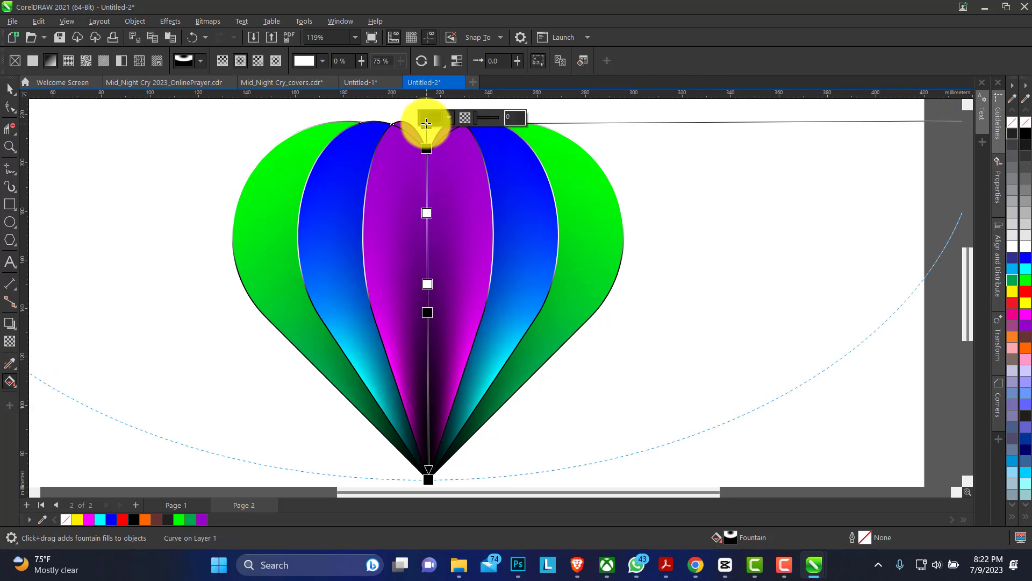
Reposition the line heart's fountain nodes: upper white at 79%, lower white at 57%, and both intermediate black nodes further down.
{"action": "left_click_drag", "start_coordinate": [427, 213], "coordinate": [427, 192]}
{"action": "left_click", "coordinate": [427, 284]}
{"action": "left_click_drag", "start_coordinate": [428, 284], "coordinate": [428, 256]}
{"action": "left_click_drag", "start_coordinate": [428, 313], "coordinate": [430, 344]}
{"action": "left_click_drag", "start_coordinate": [427, 256], "coordinate": [428, 277]}
{"action": "left_click", "coordinate": [427, 192]}
{"action": "left_click", "coordinate": [426, 192]}
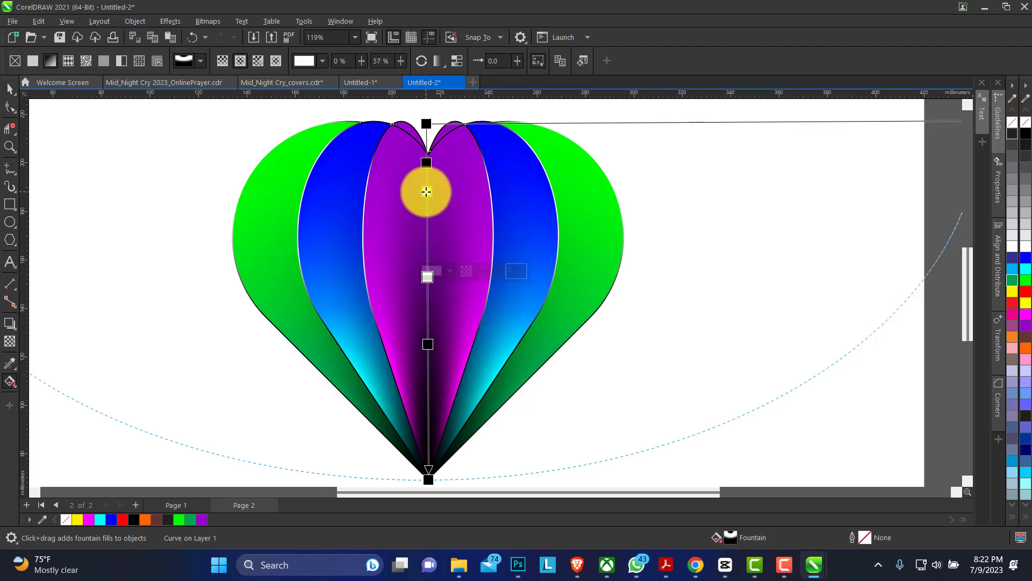
{"action": "left_click", "coordinate": [428, 197]}
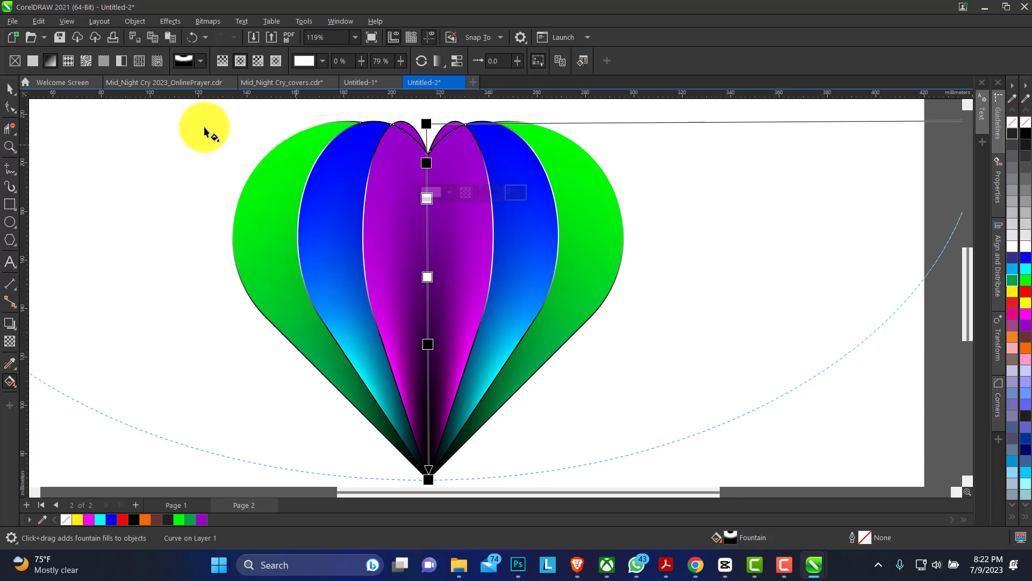
{"action": "left_click", "coordinate": [9, 91]}
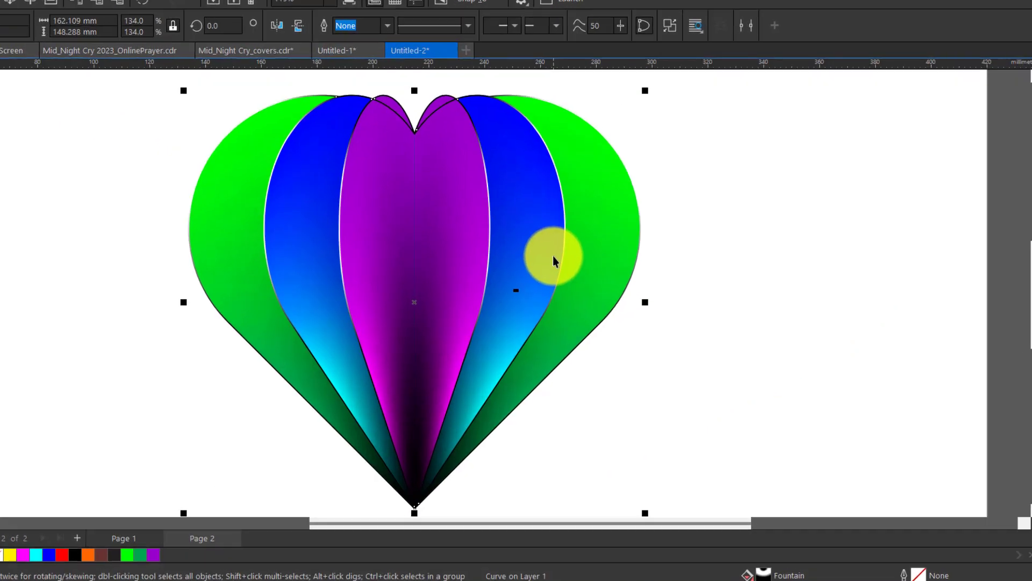